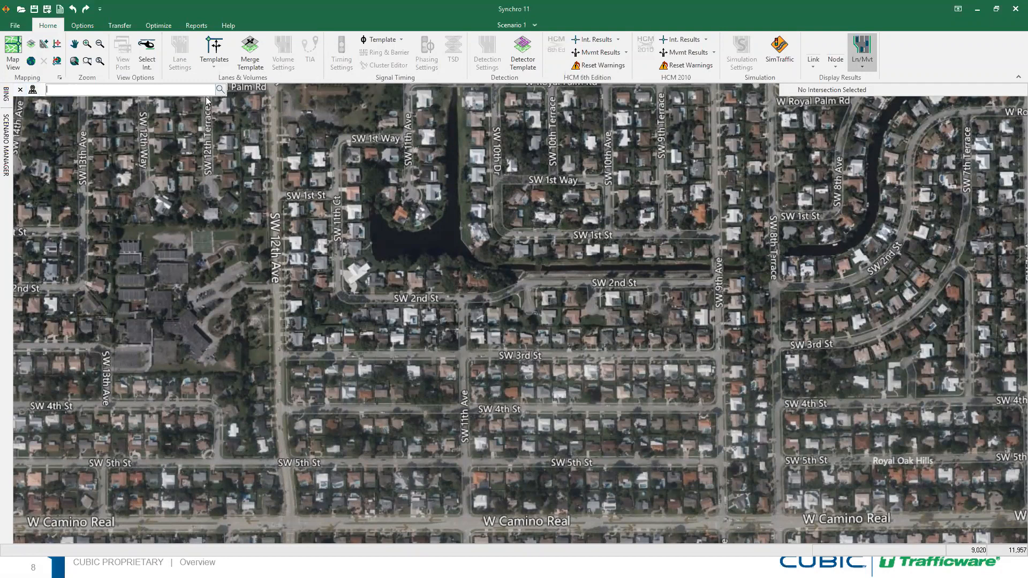
Search the Bing aerial map for a Sugarland, TX street address near Jess Pirtle Blvd
click(21, 90)
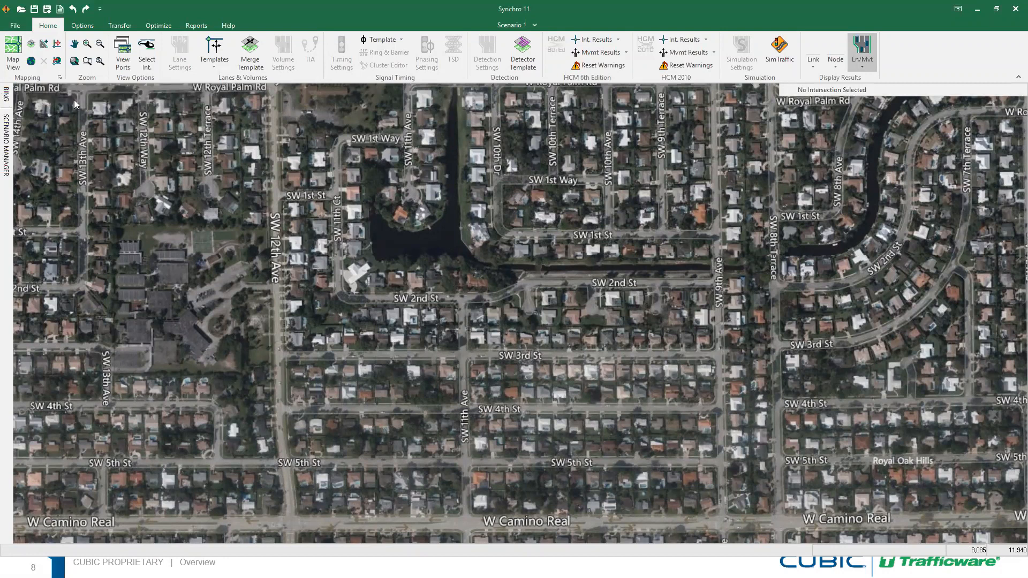
click(5, 98)
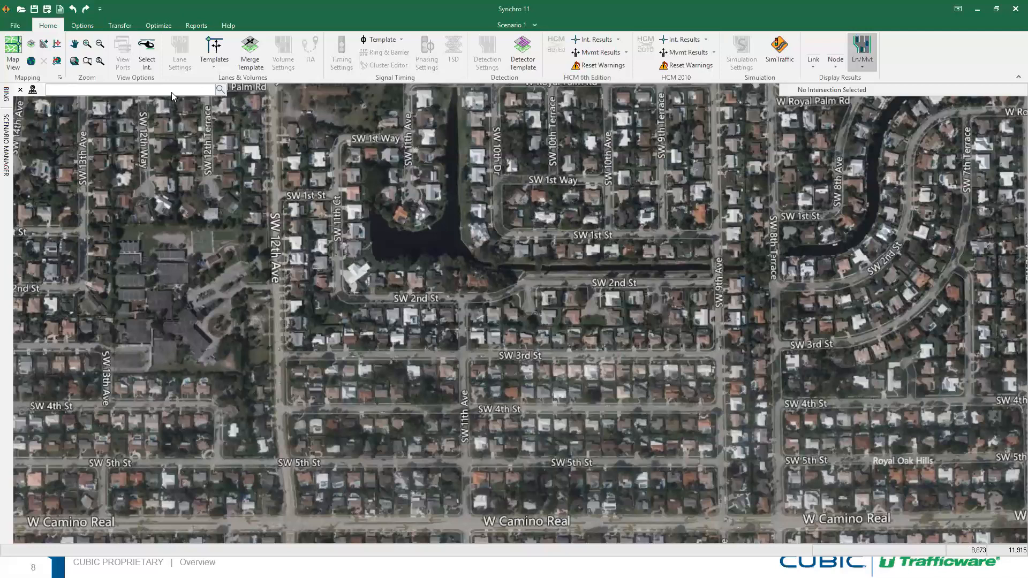
click(220, 90)
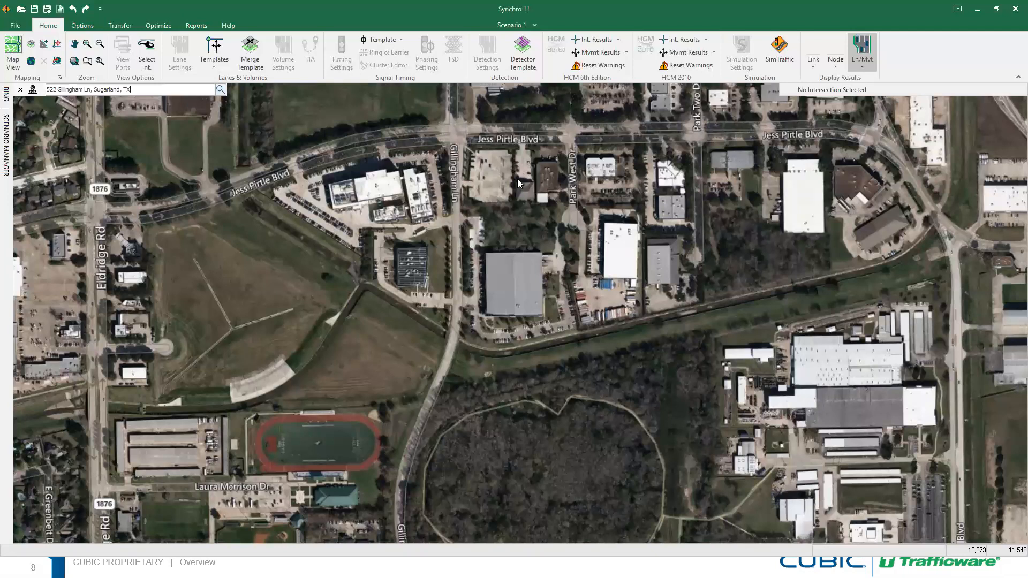
Centre the Jess Pirtle Blvd area and draw a link along Gillingham Ln from north to south
middle_drag(406, 191, 381, 305)
middle_drag(699, 244, 377, 346)
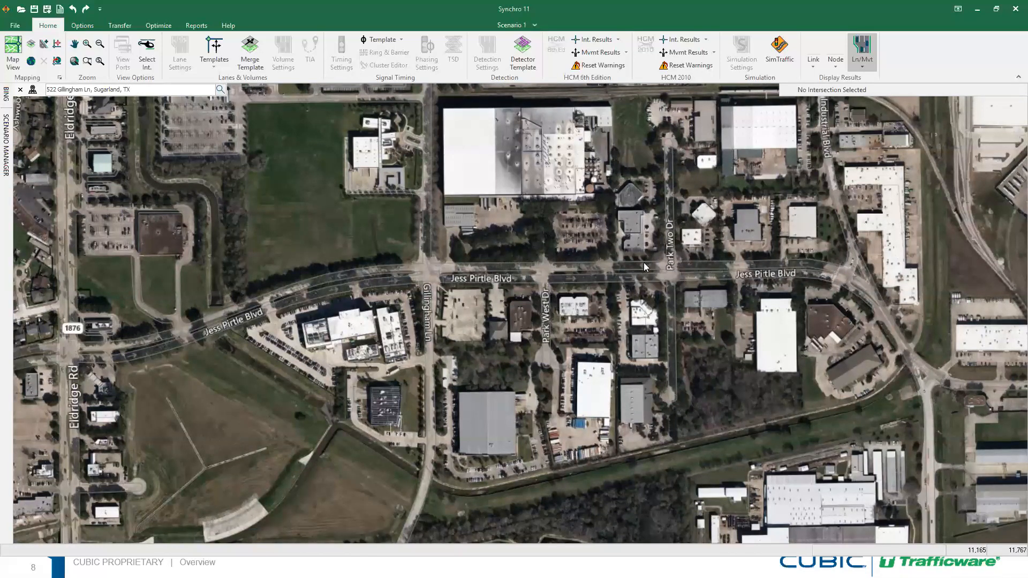
click(44, 43)
click(427, 104)
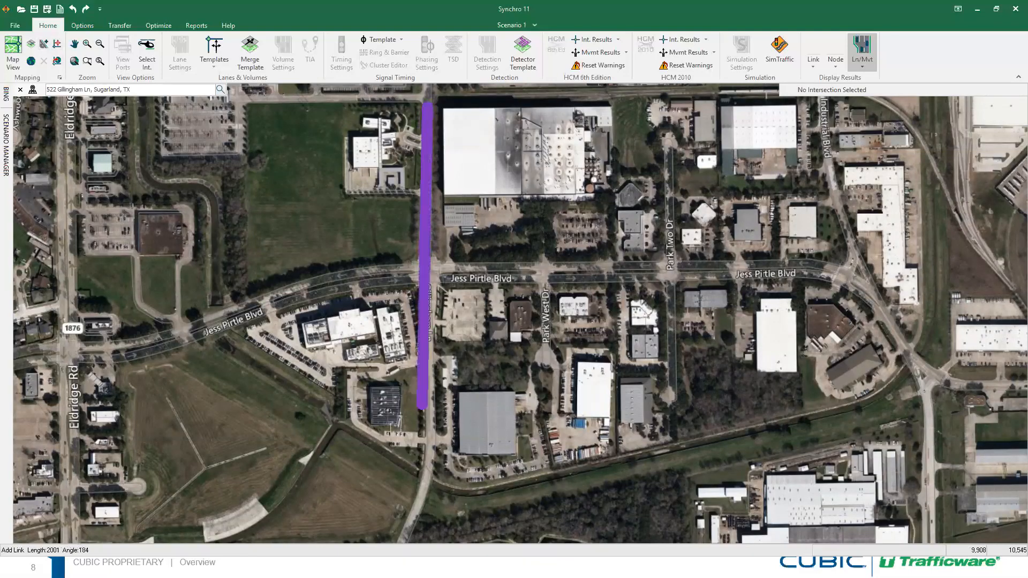
click(425, 484)
Draw a link along Jess Pirtle Blvd from west of Gillingham Ln to its east end
click(45, 45)
click(303, 282)
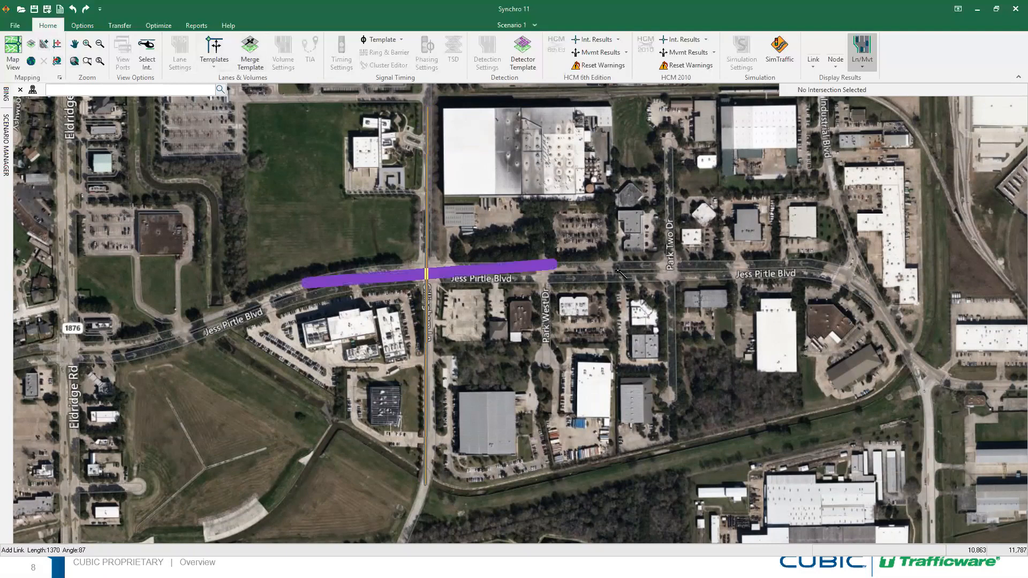
click(815, 268)
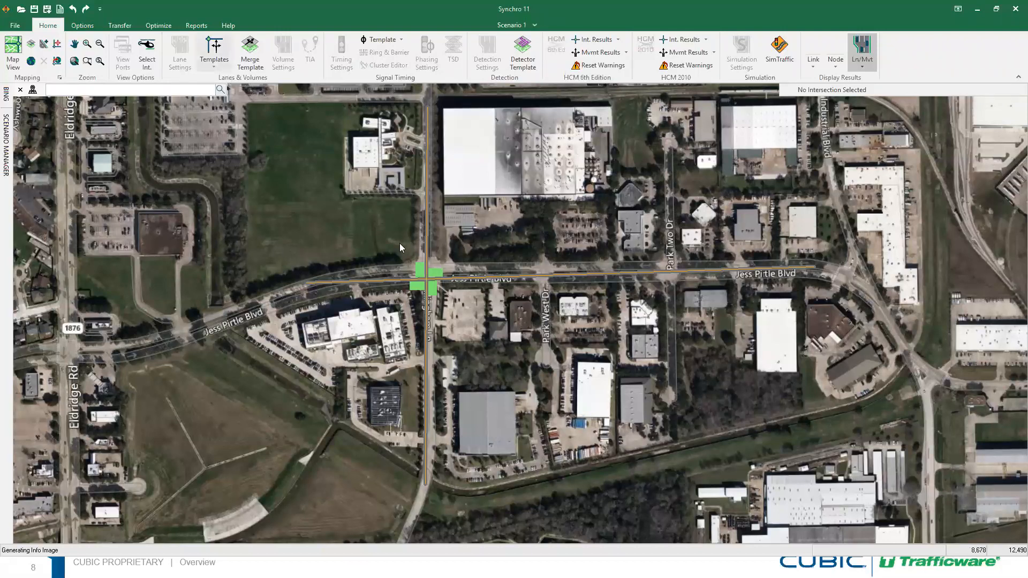
Slide the network until its intersection sits on the Gillingham Ln crossing, then anchor it to the map
middle_drag(441, 257, 533, 268)
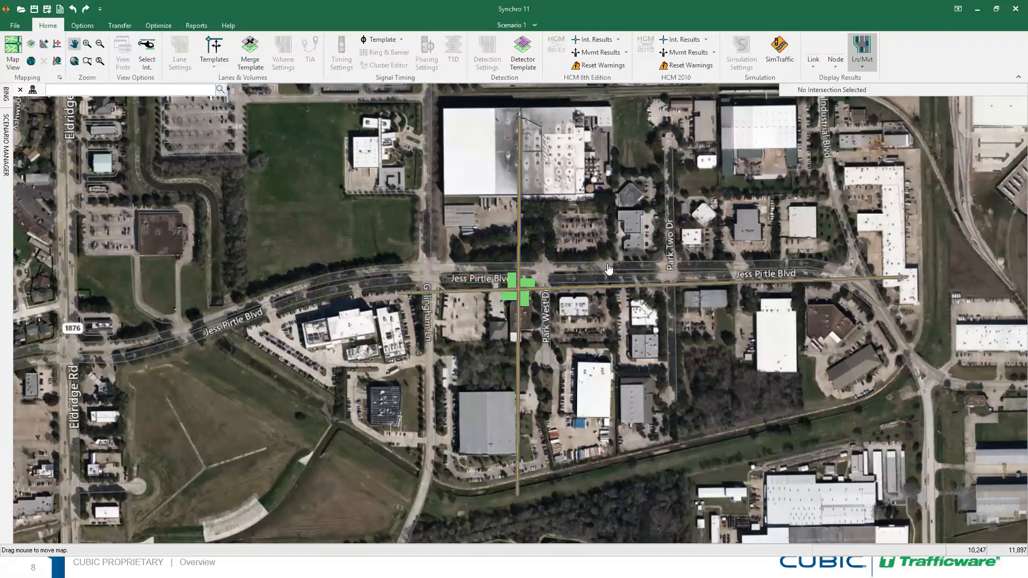
middle_drag(594, 338, 442, 245)
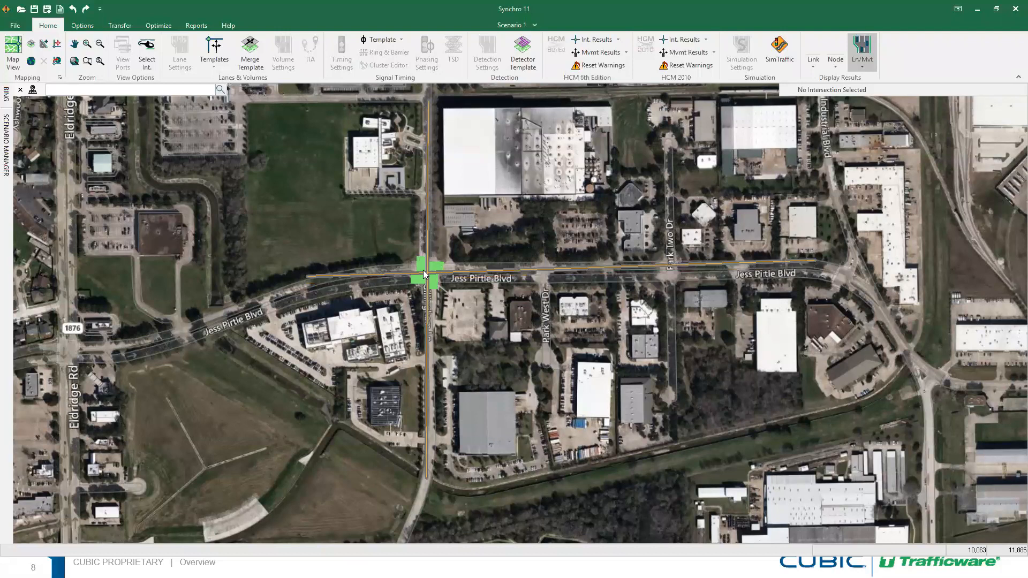
middle_drag(448, 254, 471, 250)
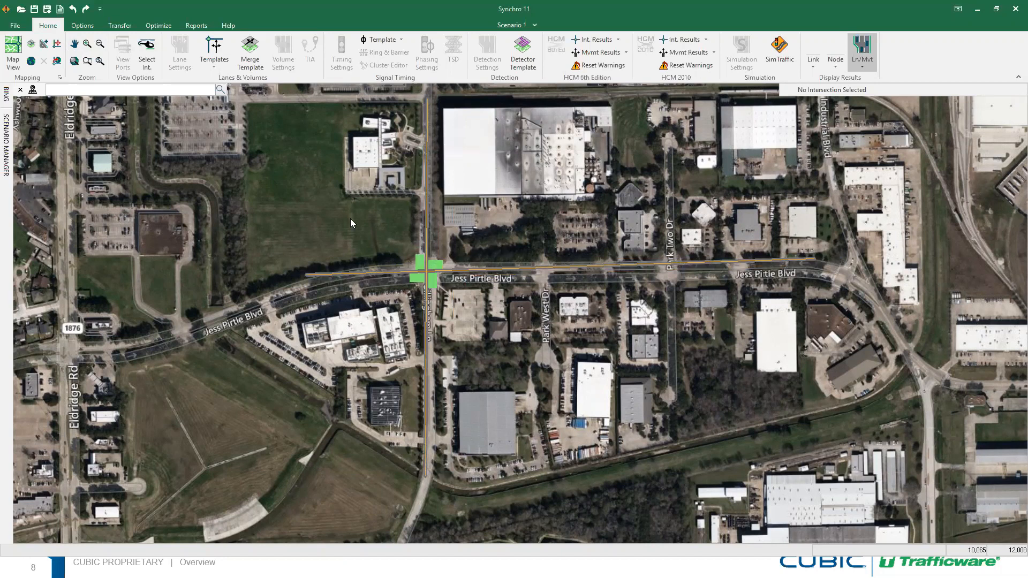
mouse_move(449, 243)
middle_down()
mouse_move(459, 209)
mouse_move(458, 264)
mouse_move(449, 246)
middle_up()
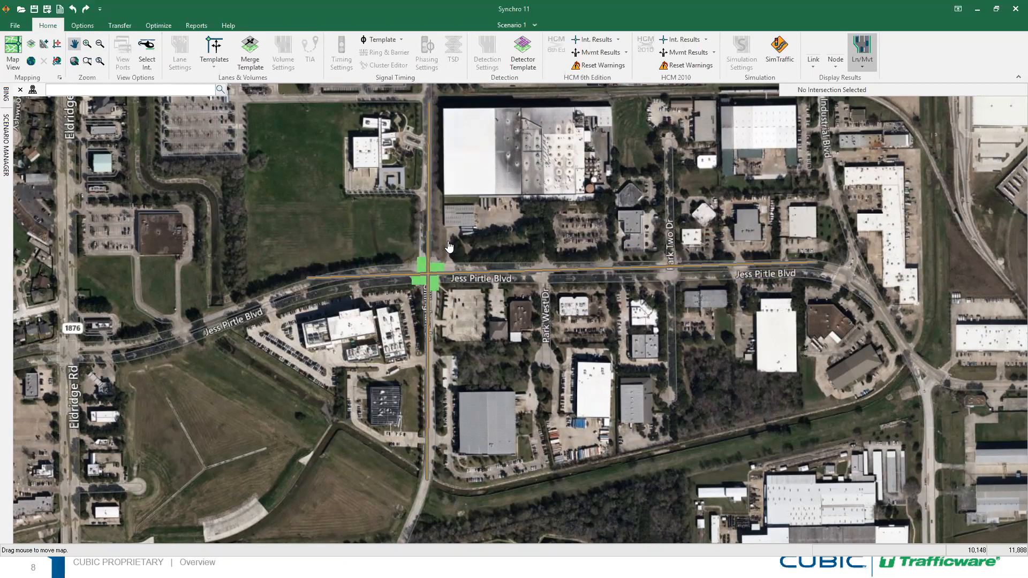
middle_drag(448, 246, 449, 245)
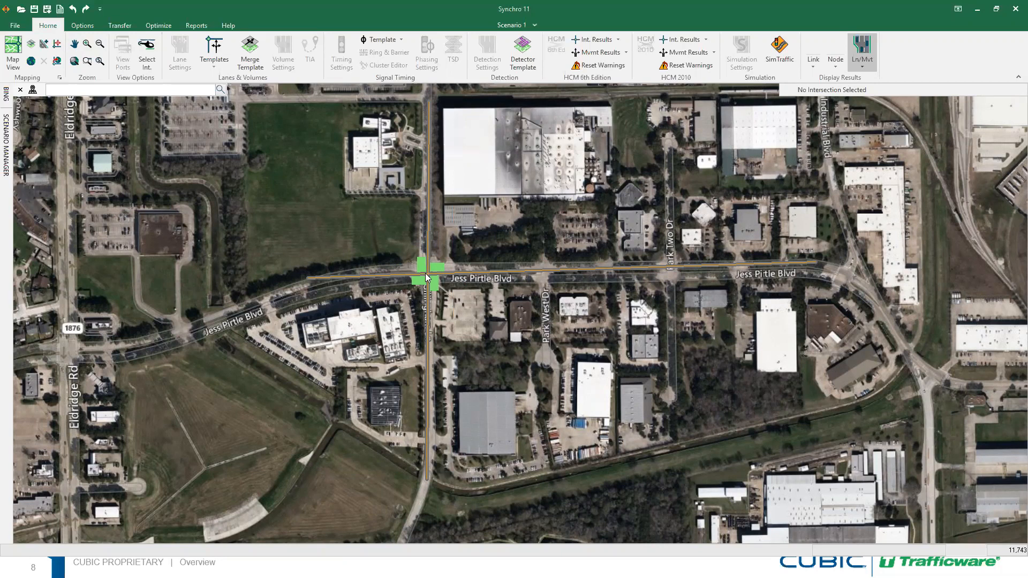
click(33, 92)
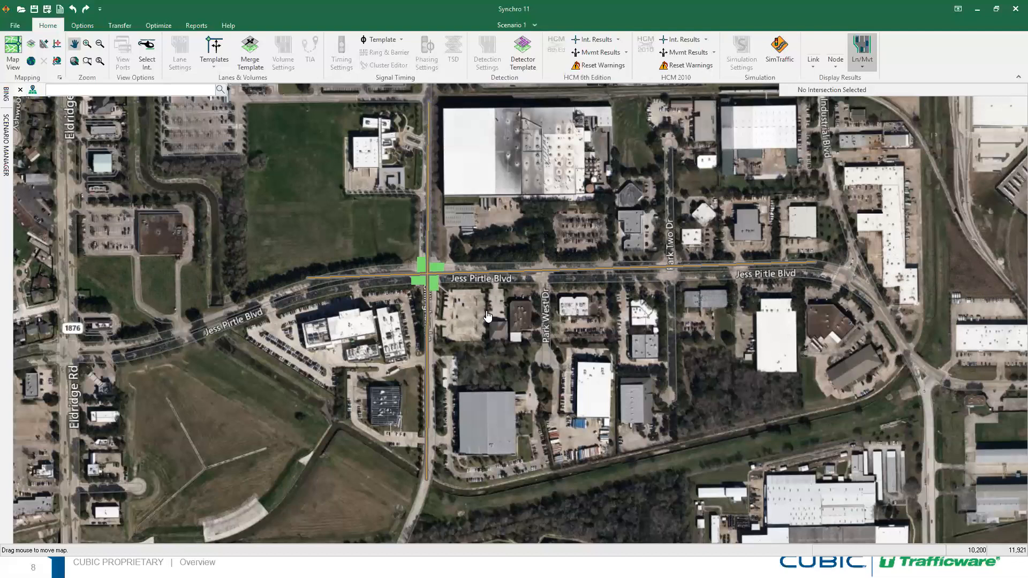
Pan and zoom in to confirm network and aerial move together, recentring on Jess Pirtle Blvd
drag(488, 316, 458, 341)
drag(341, 240, 403, 249)
drag(508, 283, 419, 262)
drag(472, 296, 407, 281)
drag(378, 242, 442, 247)
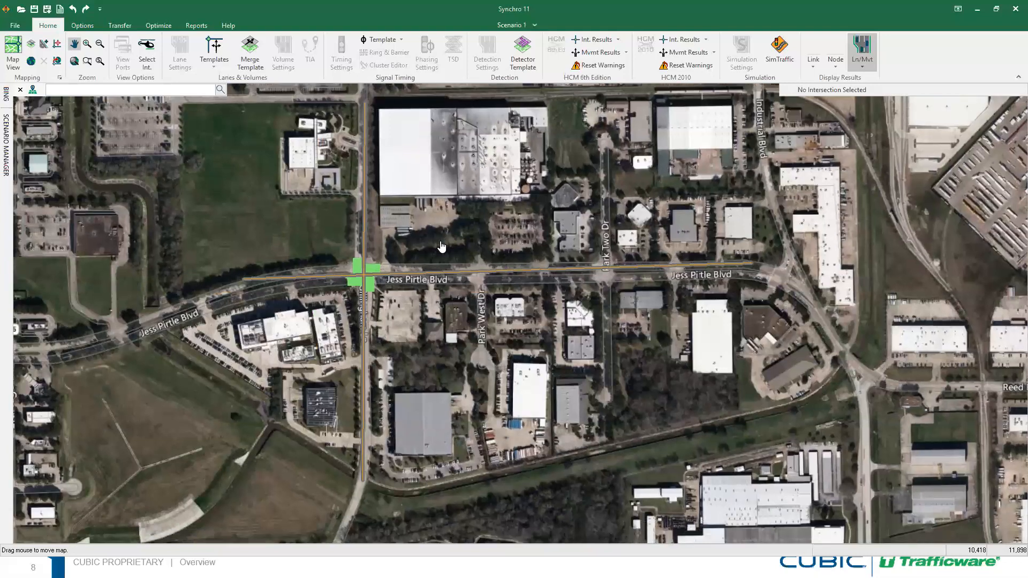
scroll(442, 247, up, 1)
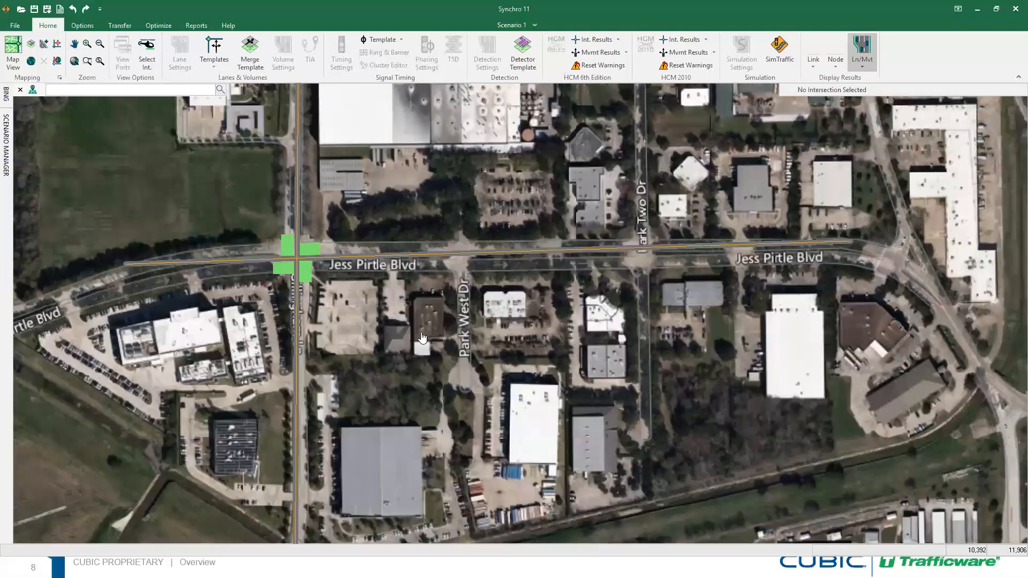
middle_drag(256, 164, 290, 186)
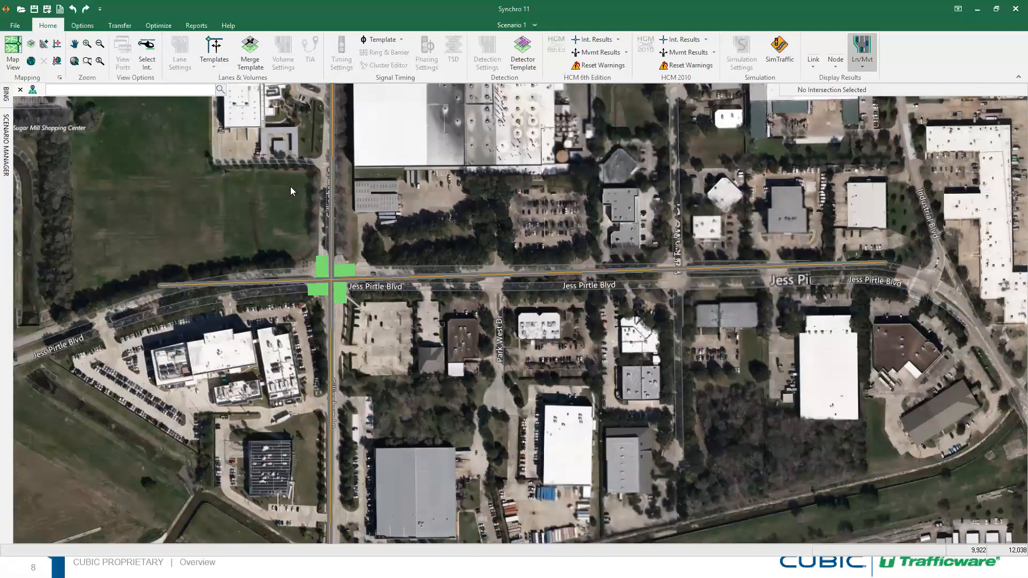
Unlock the network, shift it to line up with the aerial, and re-anchor it
click(33, 87)
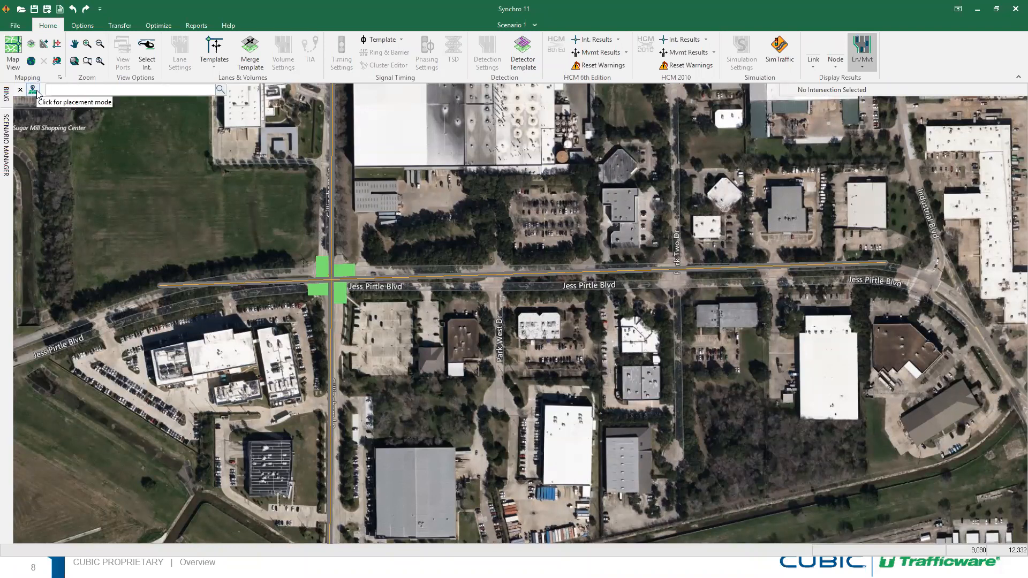
click(34, 90)
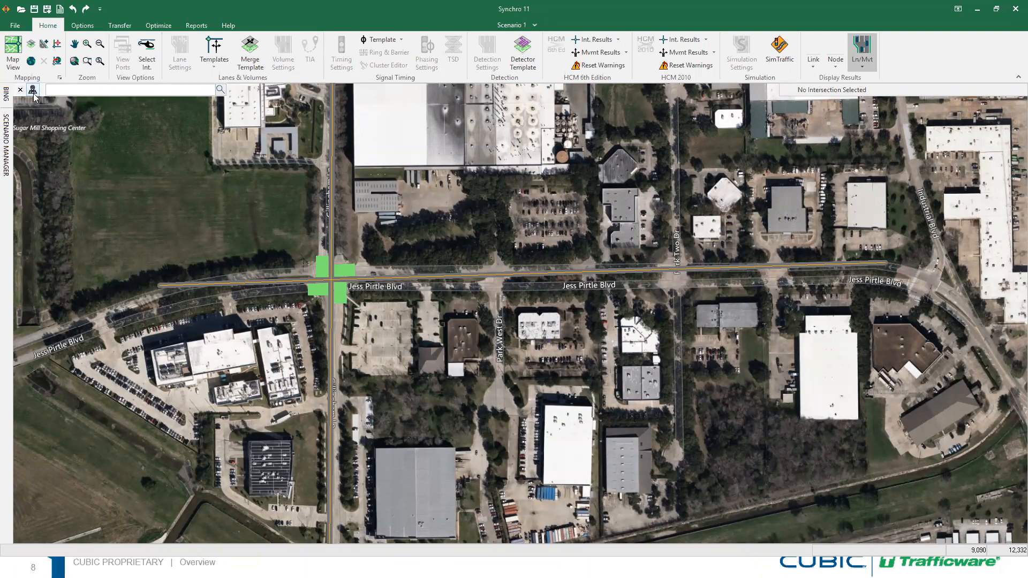
drag(252, 249, 279, 254)
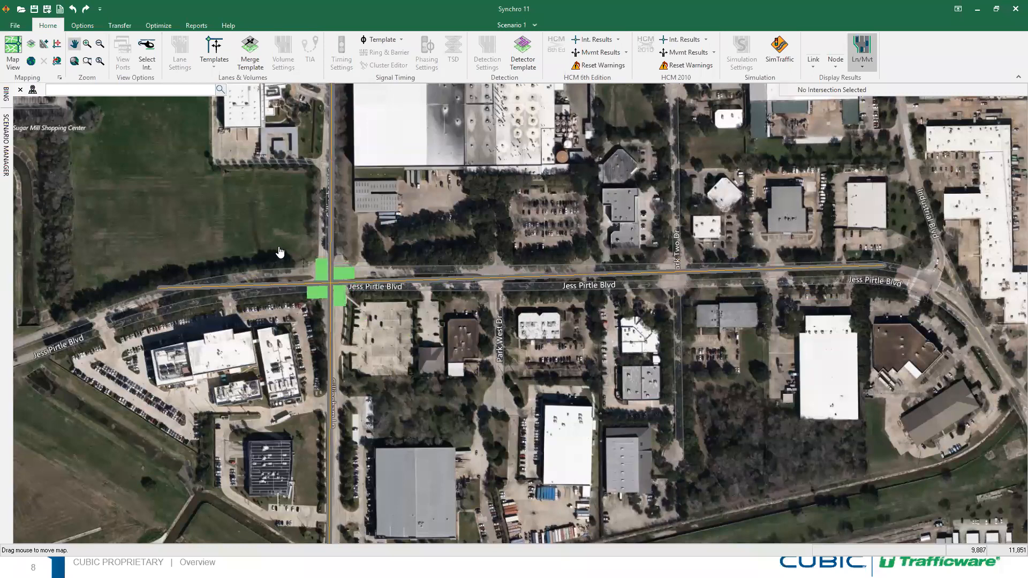
click(33, 89)
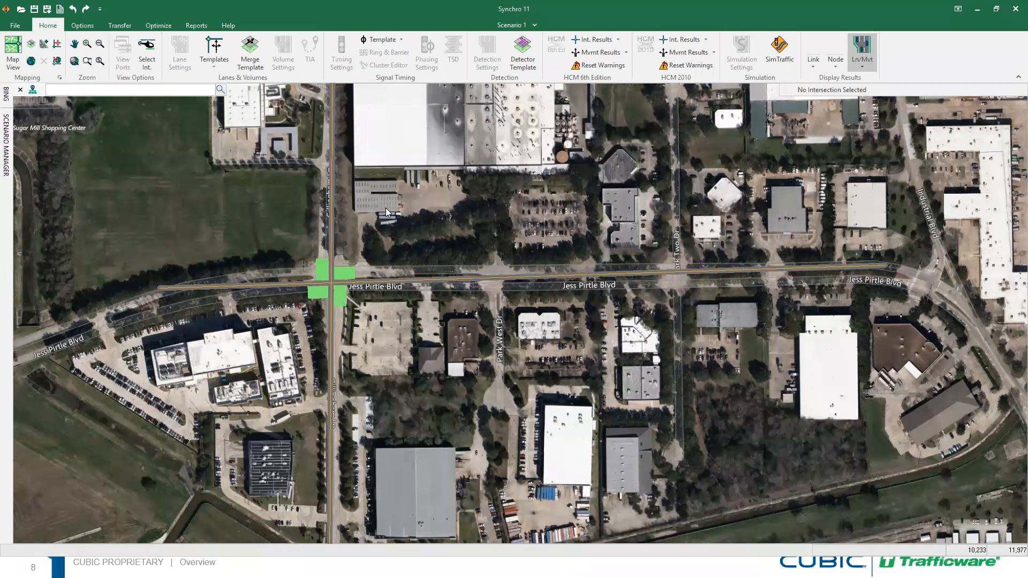
Draw north–south links along Park West Dr and Park Two Dr crossing Jess Pirtle Blvd
click(44, 44)
click(498, 277)
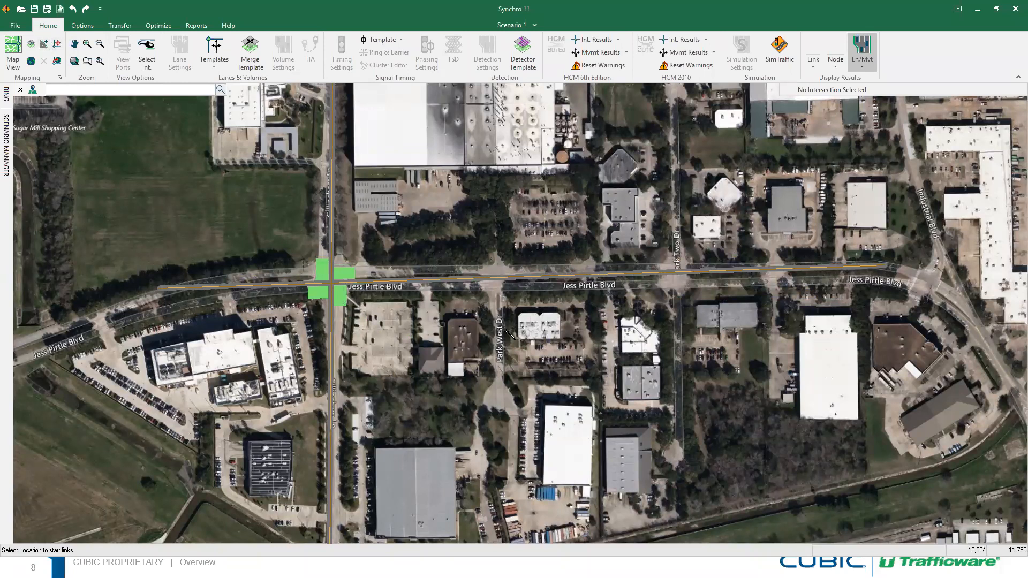
click(500, 418)
click(46, 44)
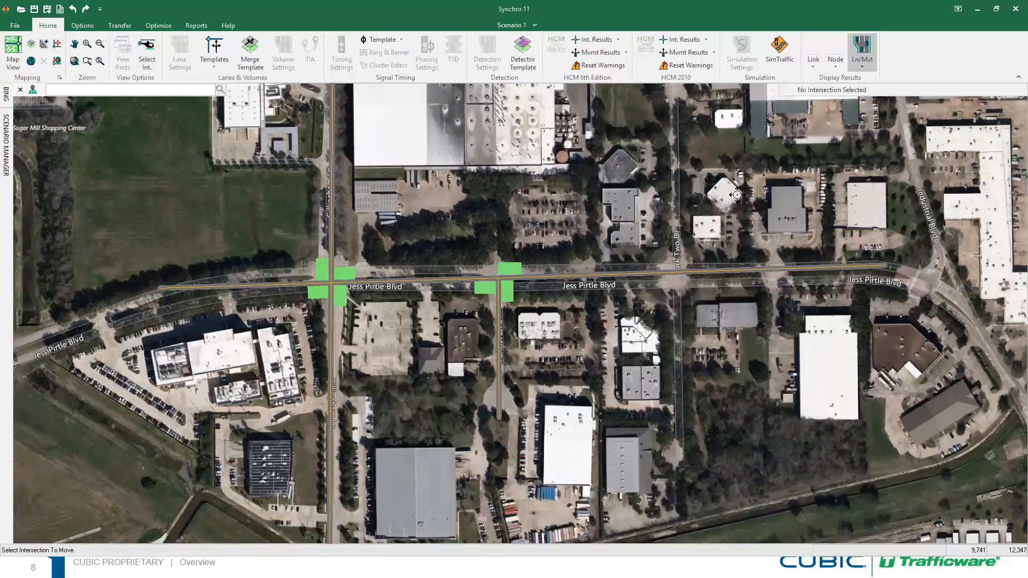
click(31, 43)
click(675, 99)
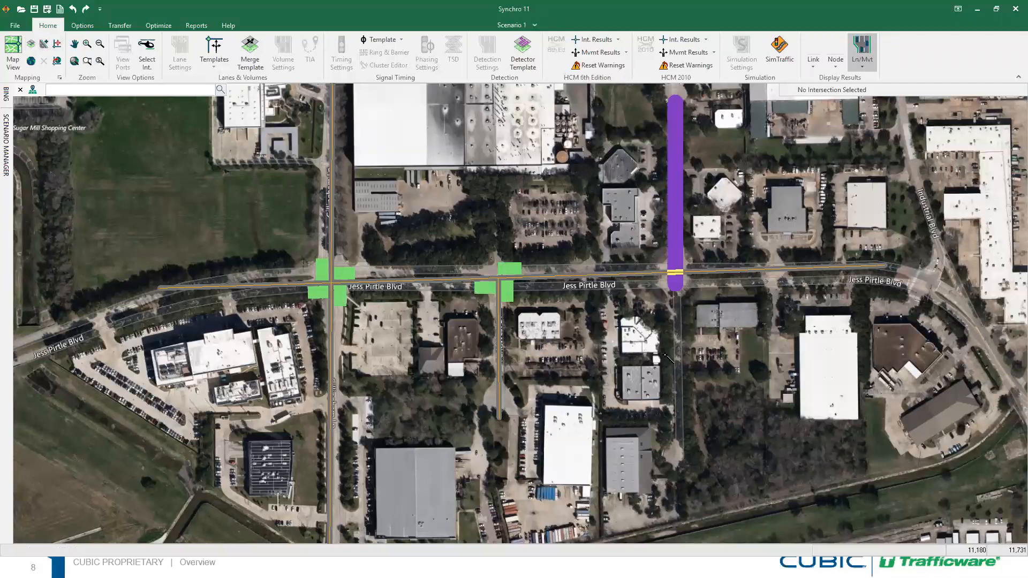
click(631, 421)
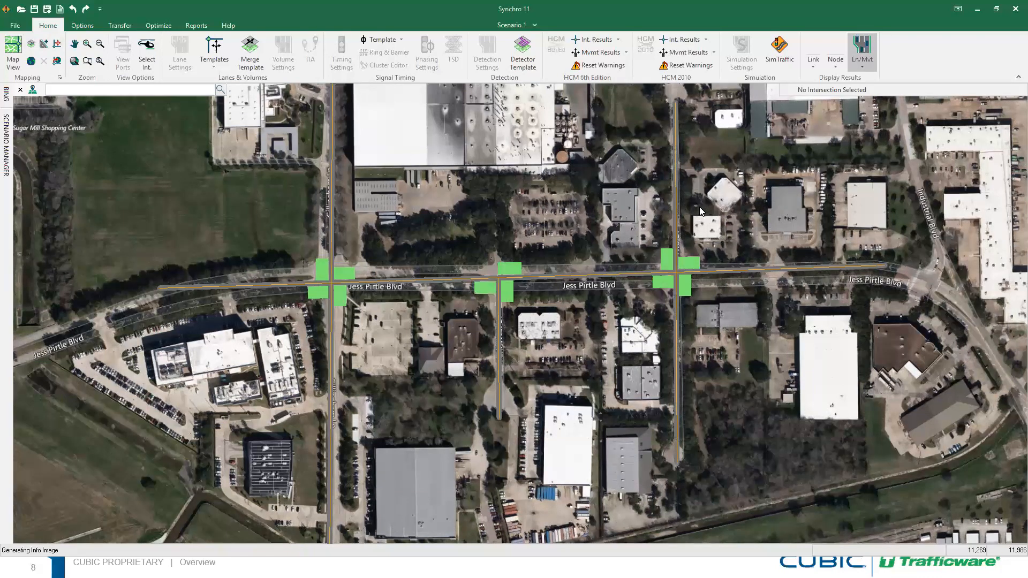
middle_drag(467, 205, 476, 186)
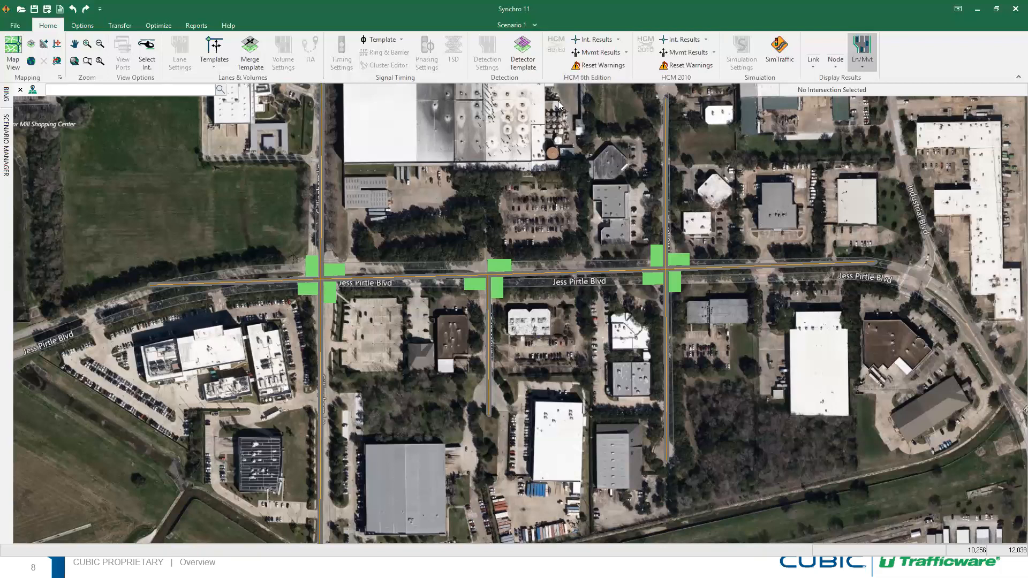
click(18, 25)
Open 'Diverging Diamond Interchange_v10 with ref point.syn' from the Files folder without saving the current network
click(308, 159)
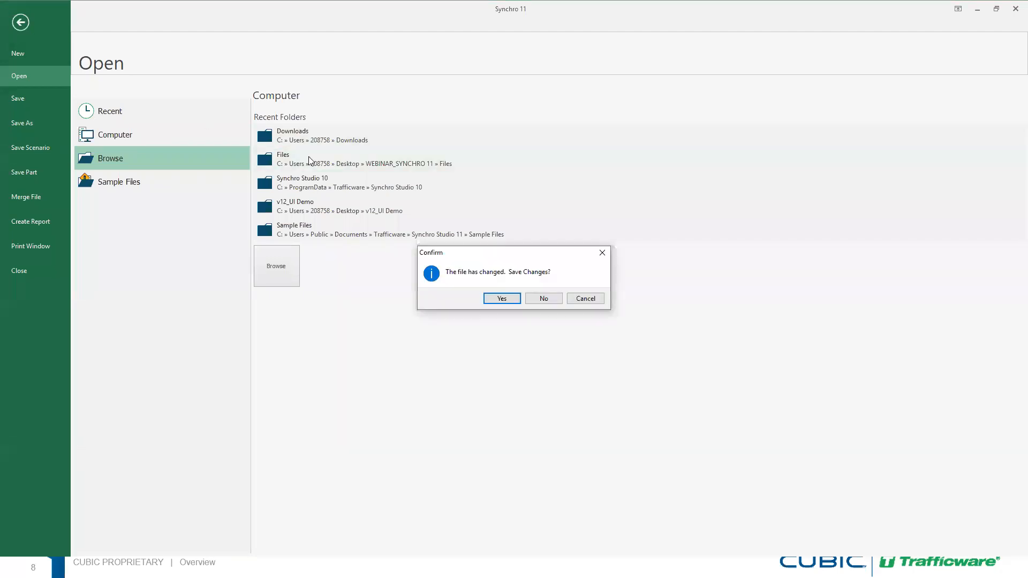
click(544, 298)
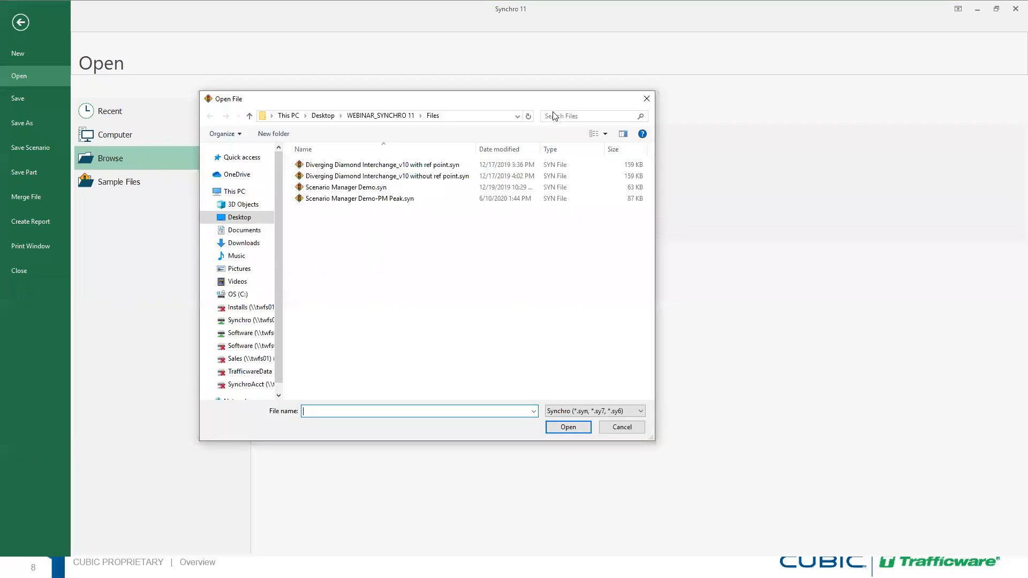
click(411, 166)
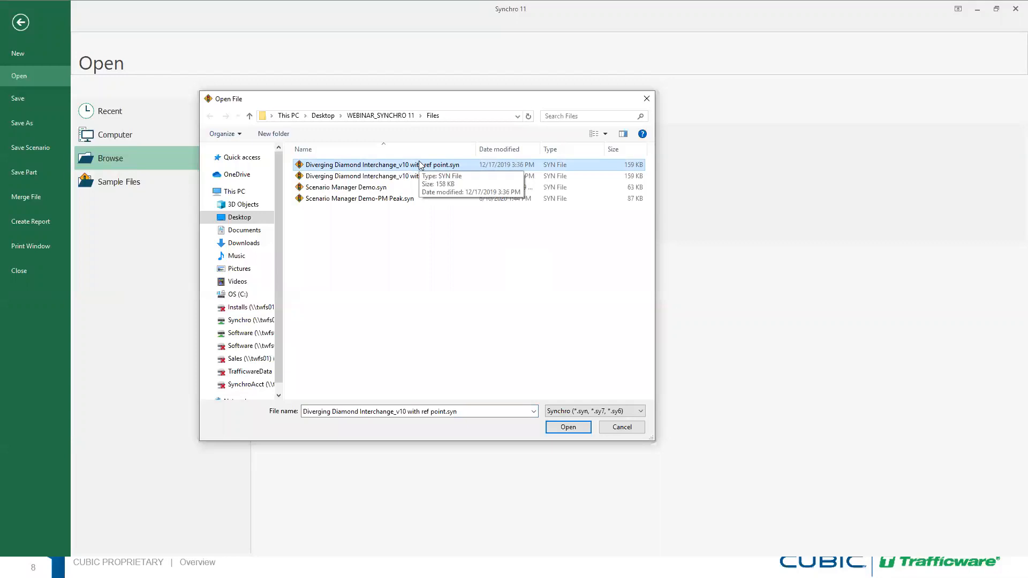
click(562, 428)
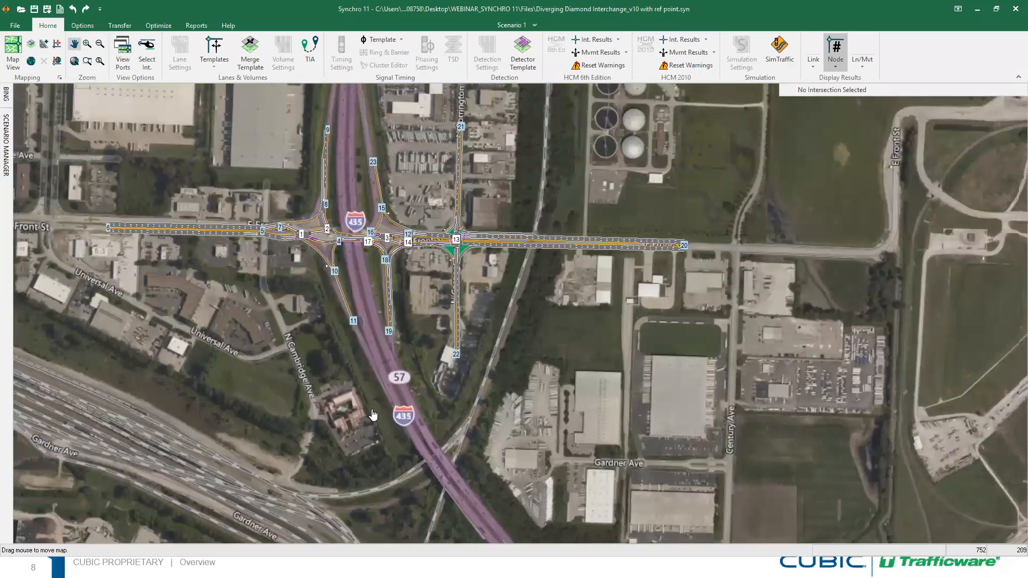
Anchor the interchange network to the Bing aerial and pan to confirm it stays aligned
drag(442, 360, 551, 424)
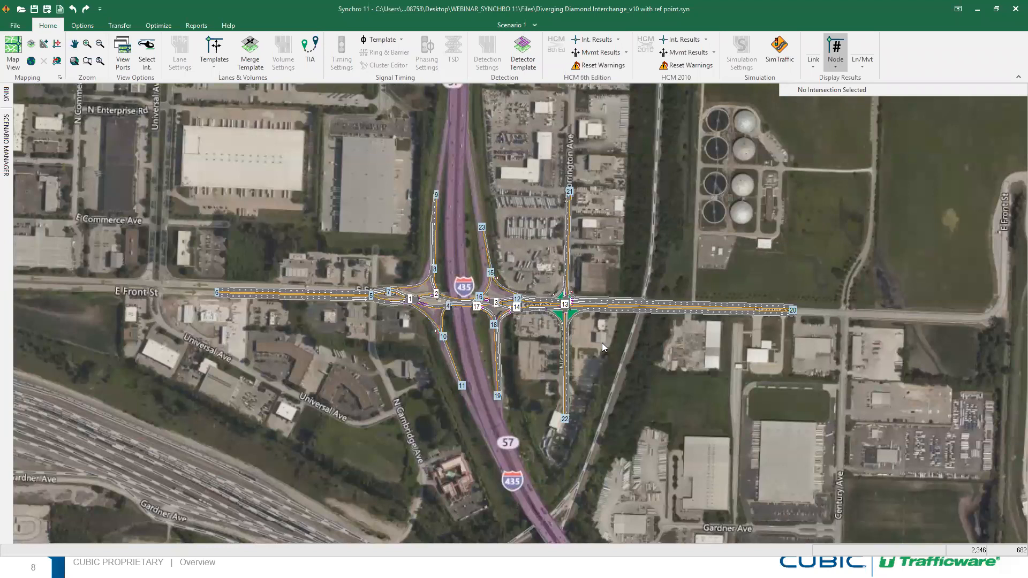
click(4, 99)
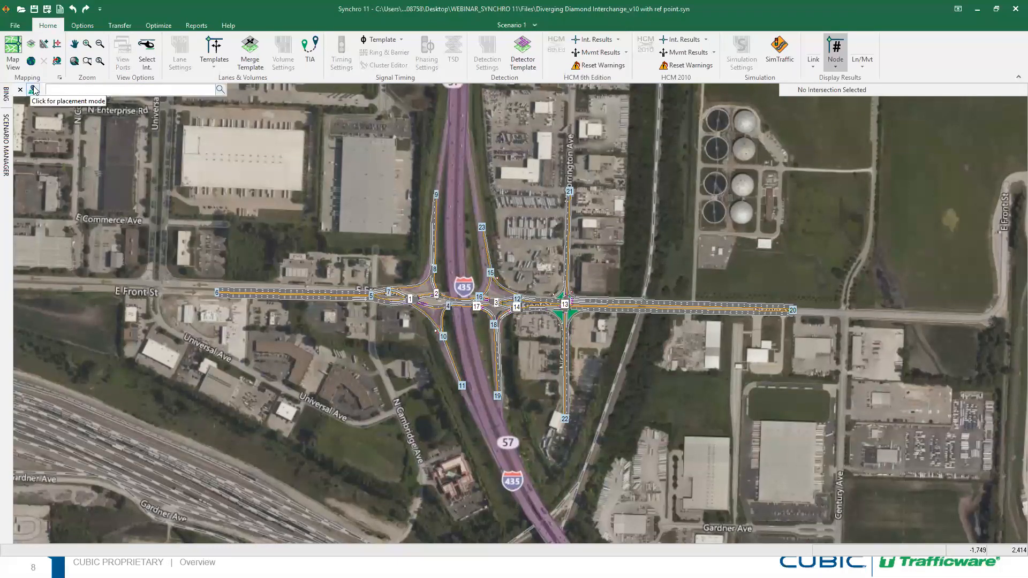
click(33, 90)
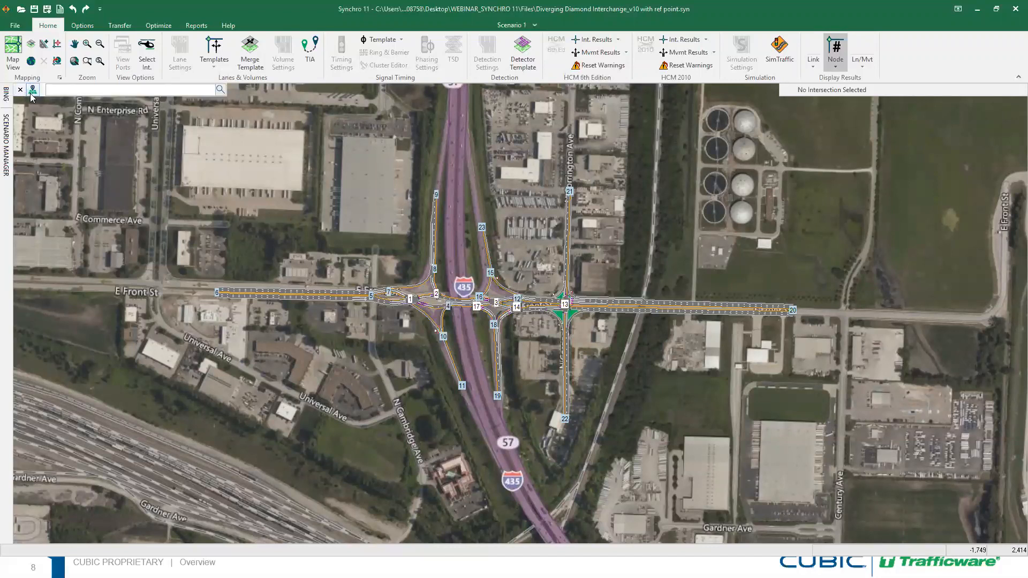
click(75, 45)
drag(344, 286, 282, 213)
key(Escape)
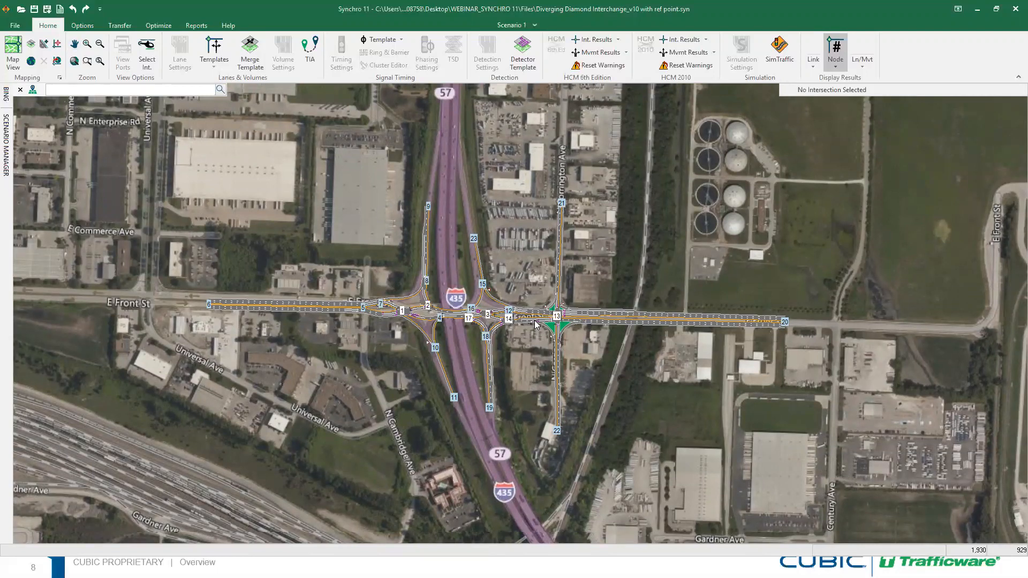
Open 'Diverging Diamond Interchange_v10 without ref point.syn' from the Files folder
click(16, 27)
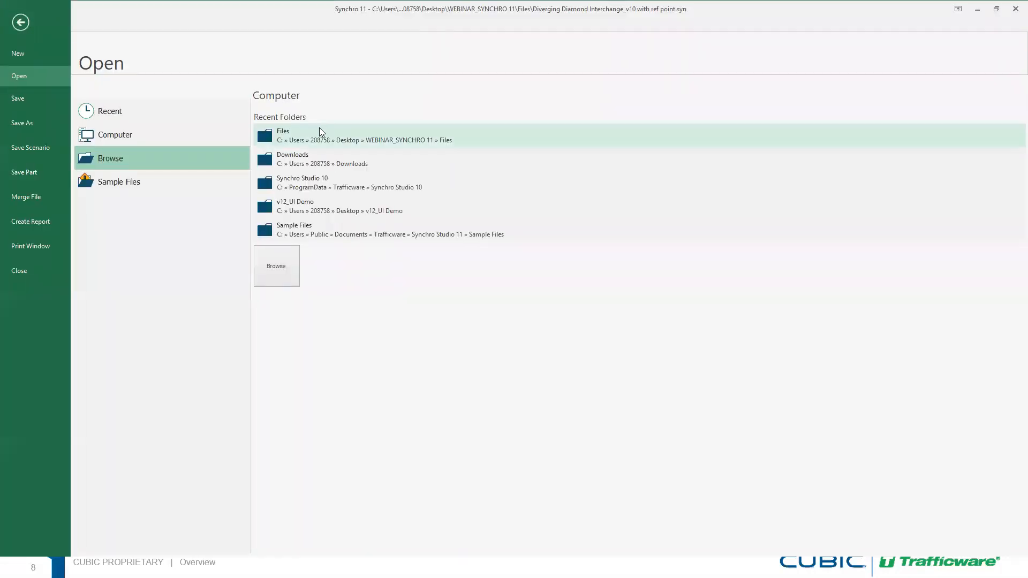
click(333, 144)
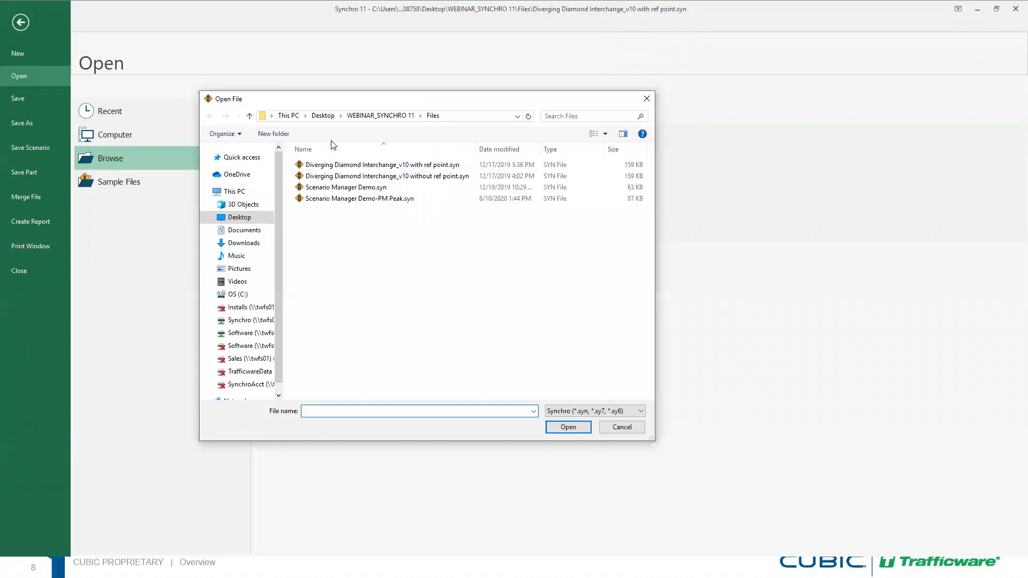
click(428, 181)
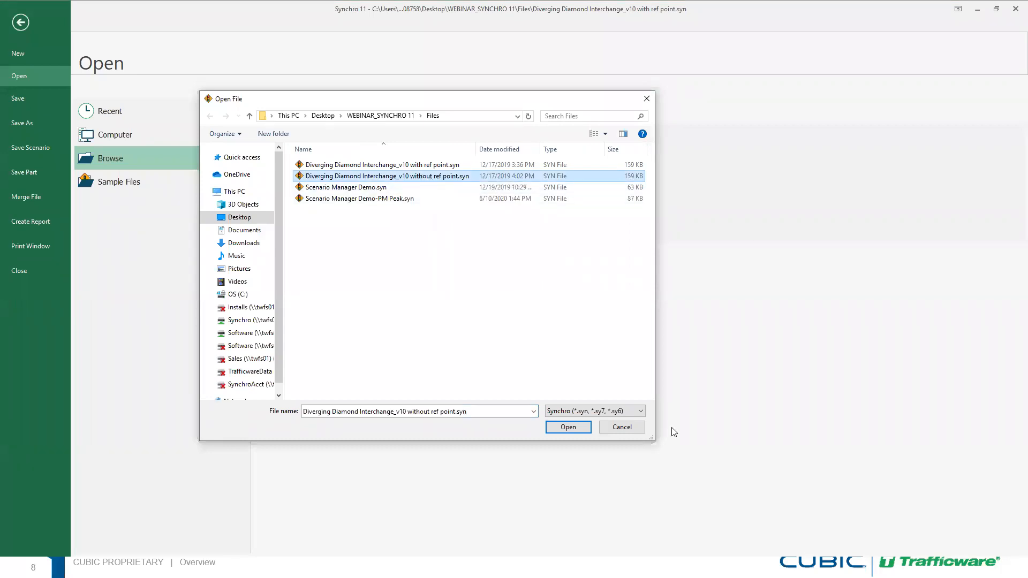
click(569, 427)
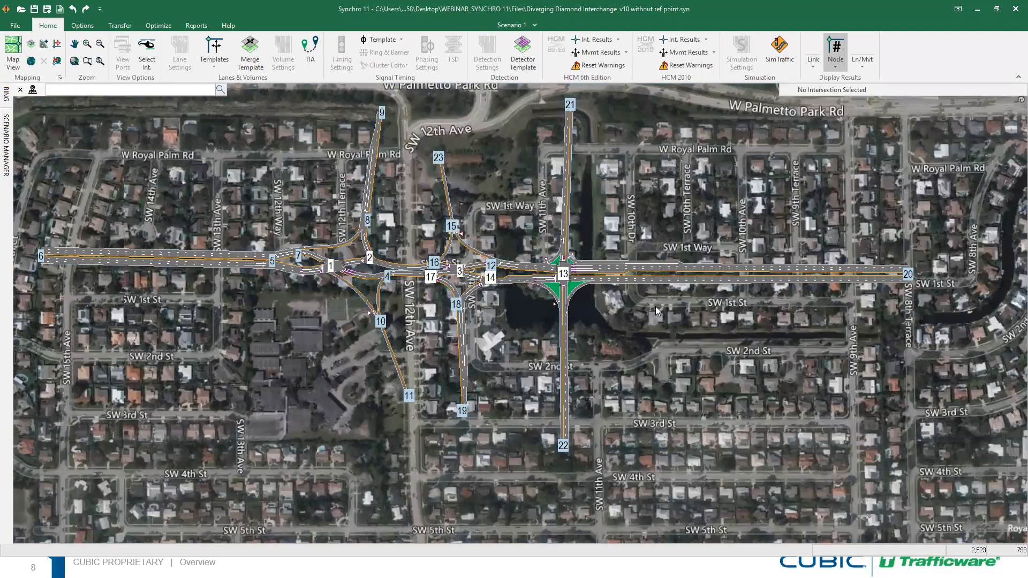
Search the aerial map for 'E Front St., Kansas City, MO'
click(80, 89)
text(ront St., Kansas City, MO)
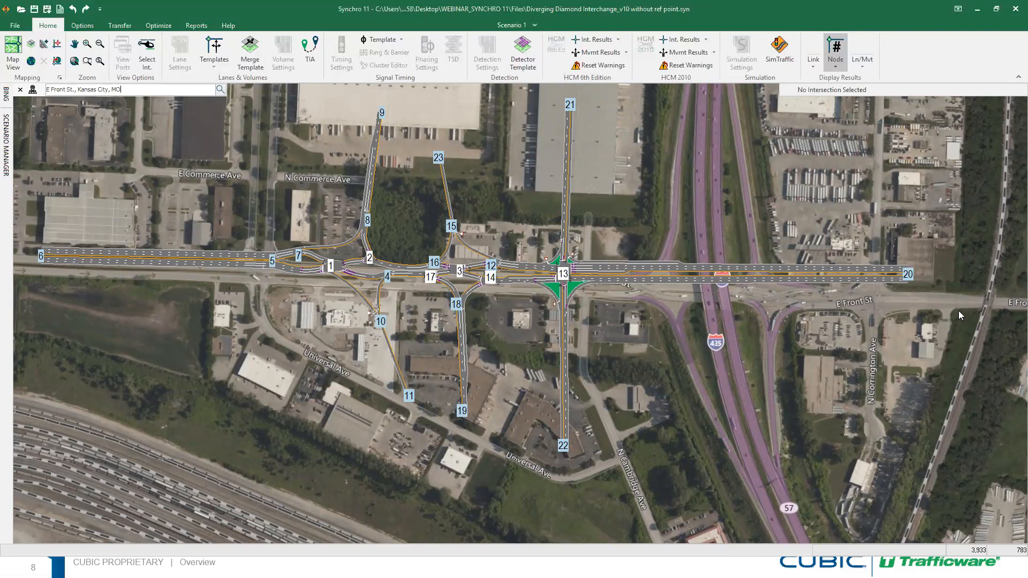
Place the network over the I-435 interchange, anchor it, verify by panning and zooming, then minimize Synchro
middle_drag(374, 234, 681, 262)
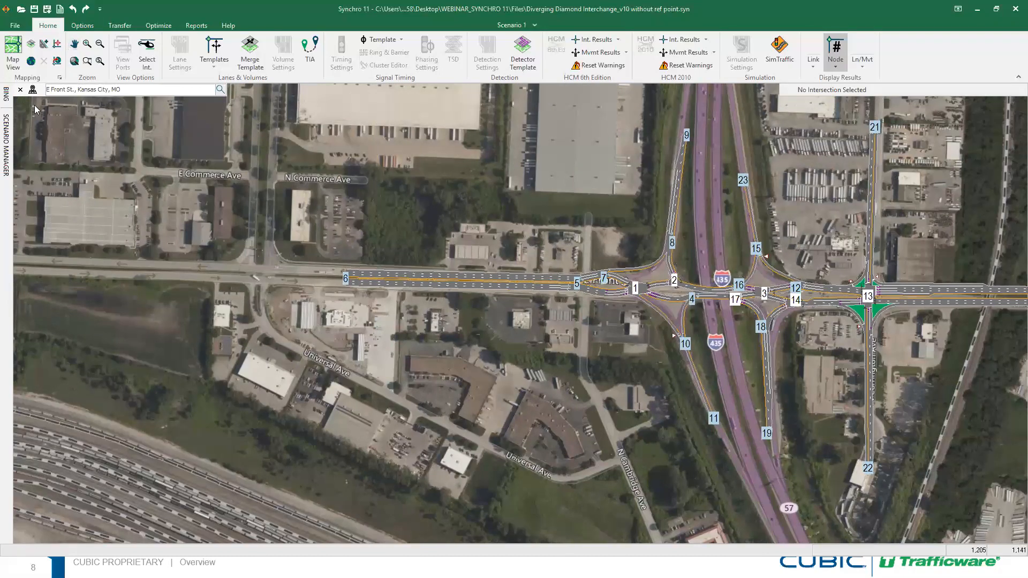
click(33, 92)
middle_drag(568, 225, 280, 208)
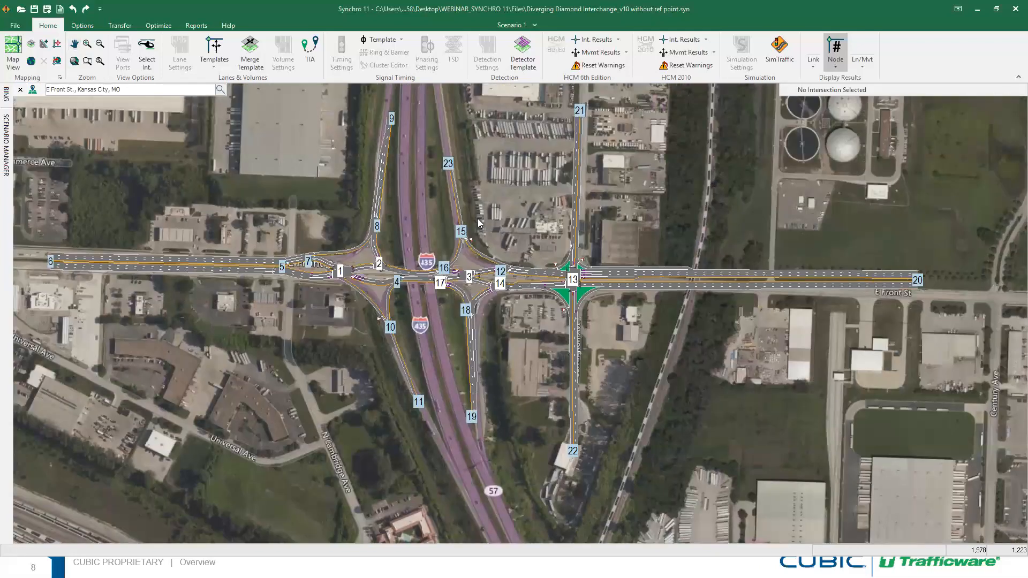
scroll(479, 223, up, 1)
scroll(487, 231, down, 2)
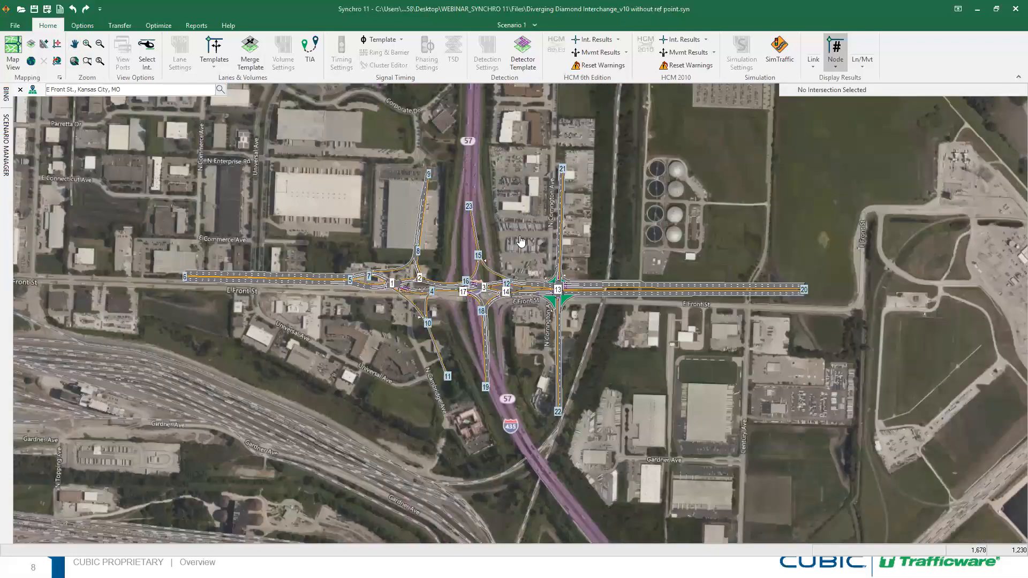
scroll(477, 231, up, 1)
middle_drag(461, 185, 474, 227)
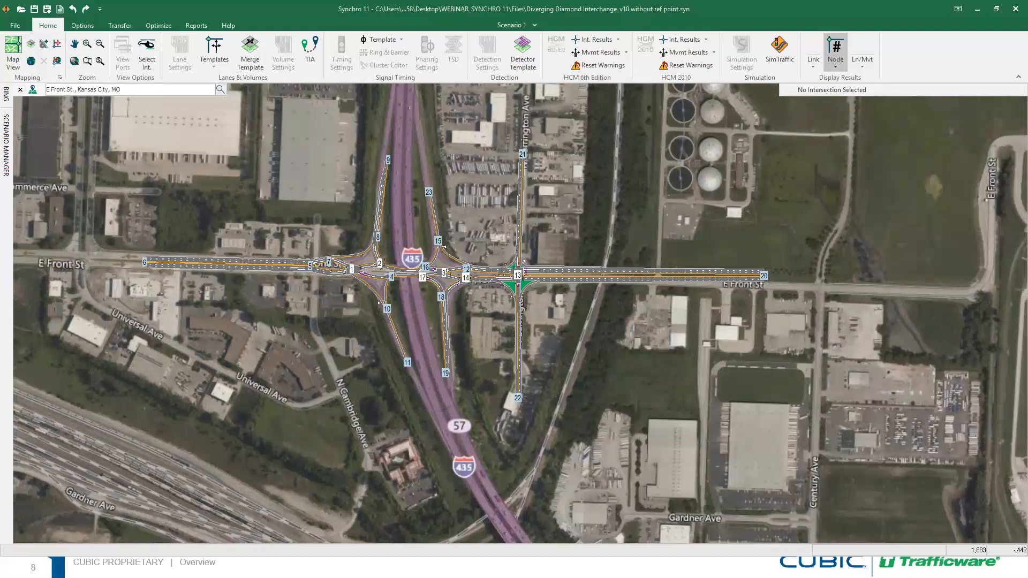
click(977, 11)
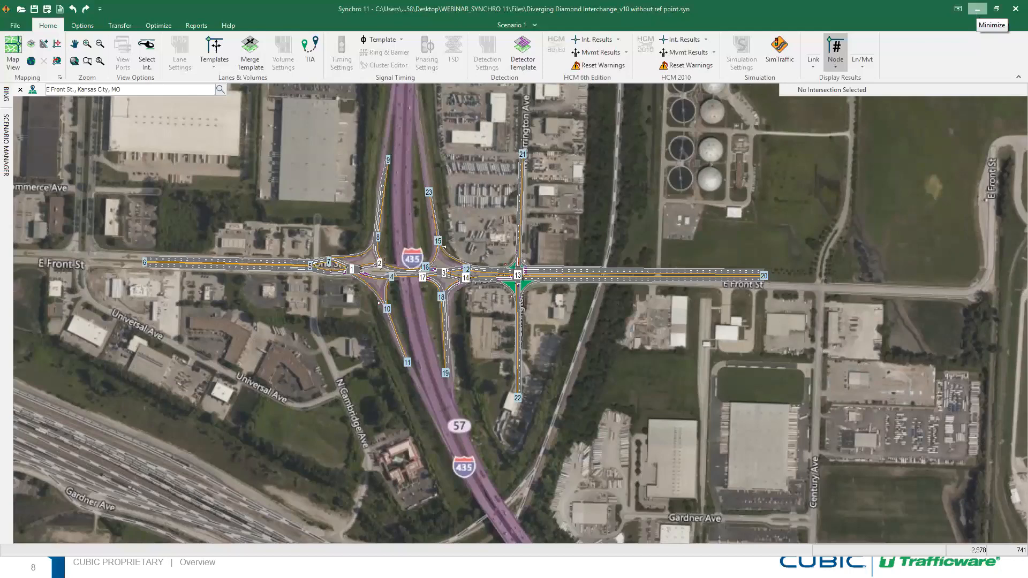
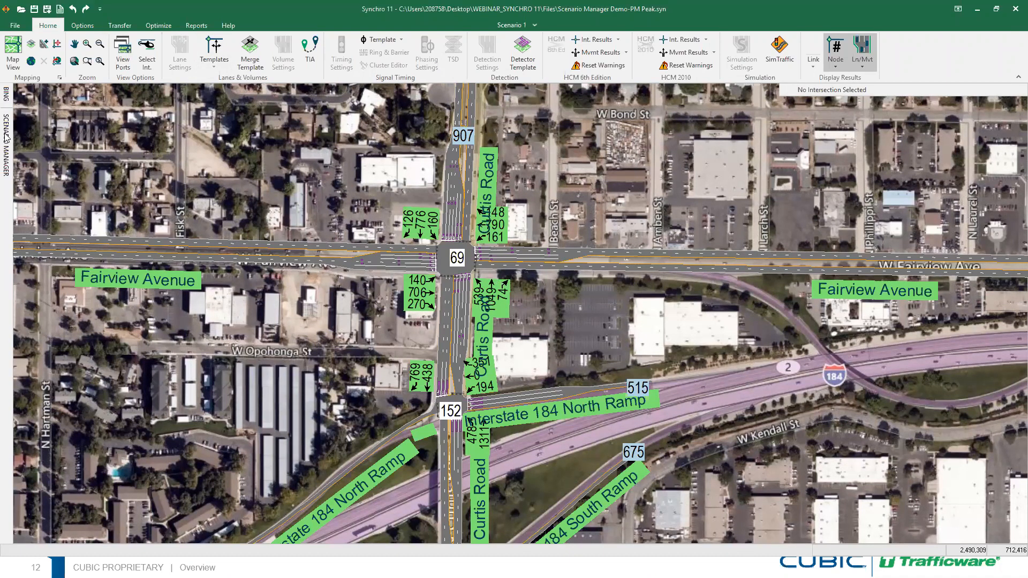
Slide out the Scenario Manager side panel to show Scenario 1's details beside the map
mouse_move(7, 138)
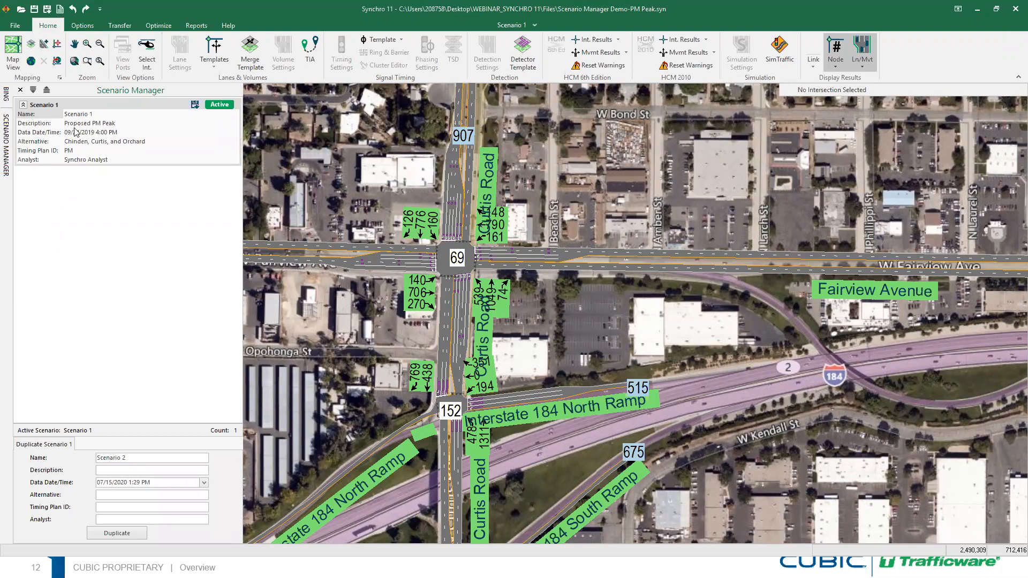
click(47, 126)
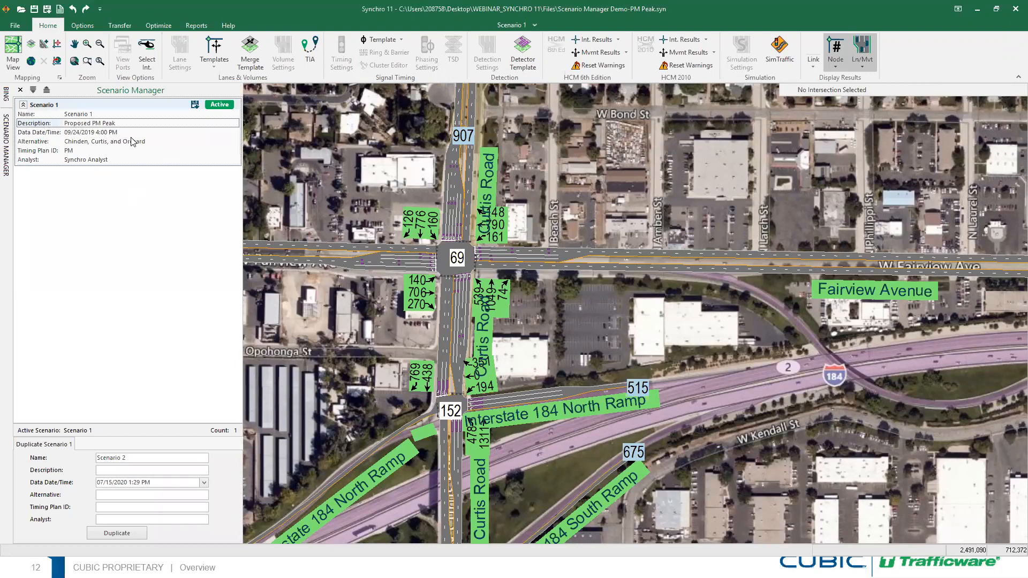
click(47, 133)
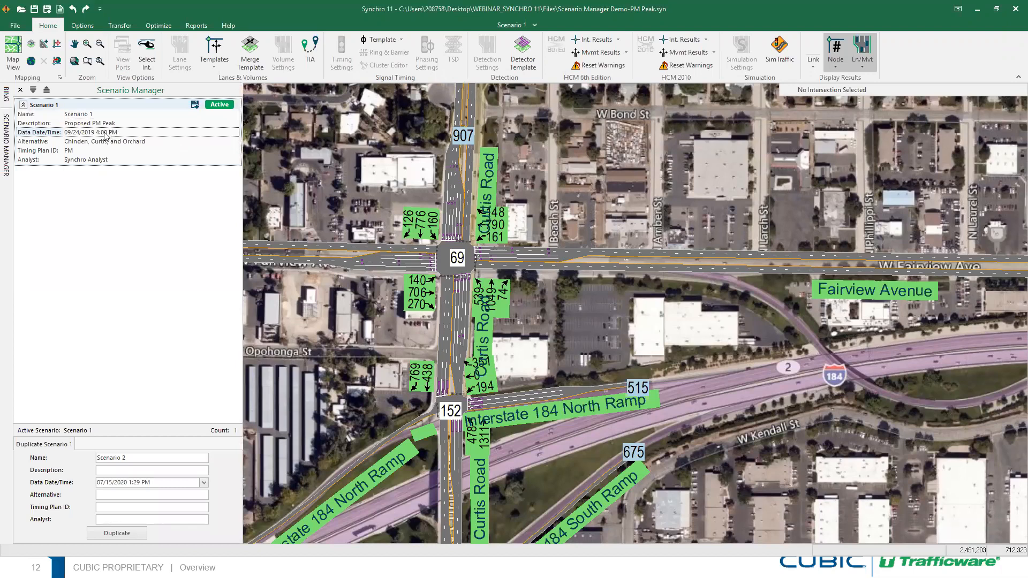
click(75, 142)
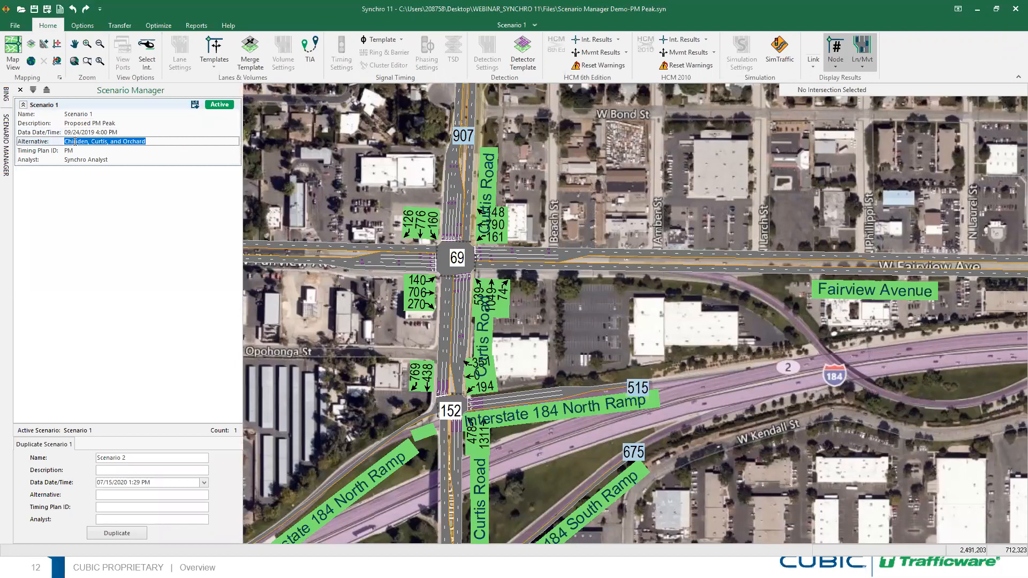
click(74, 152)
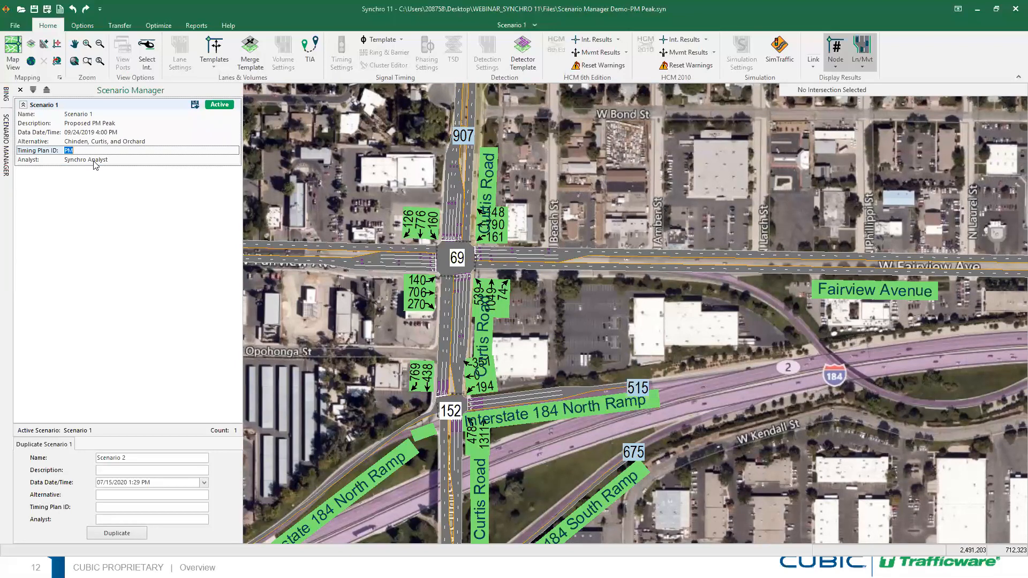
click(94, 160)
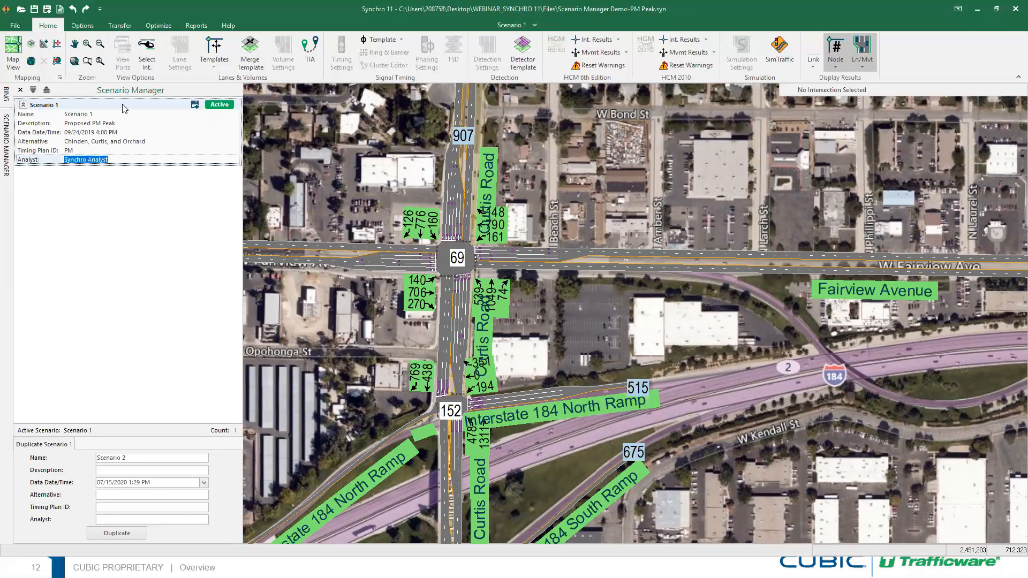
click(123, 140)
click(105, 132)
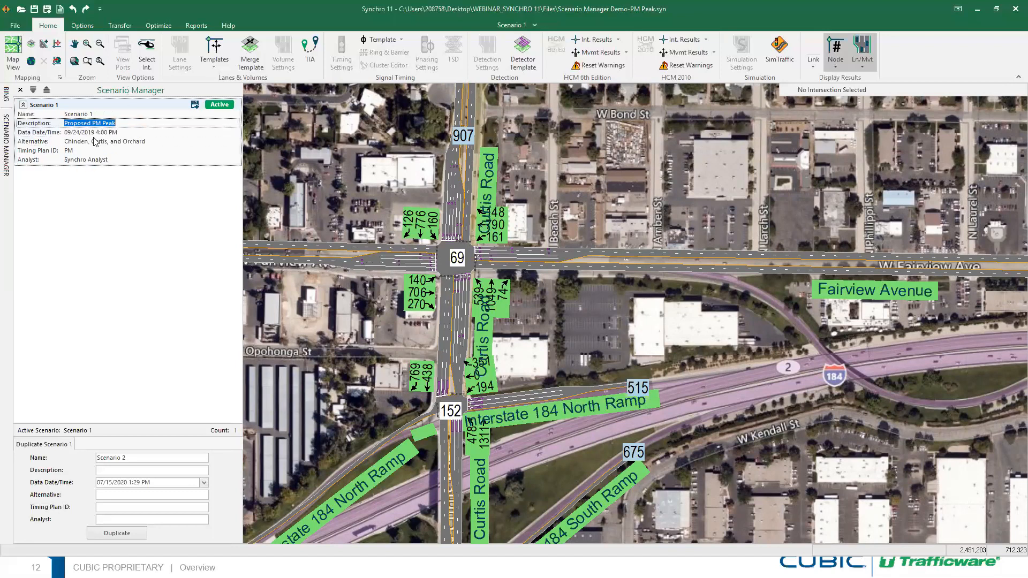
click(68, 151)
click(83, 161)
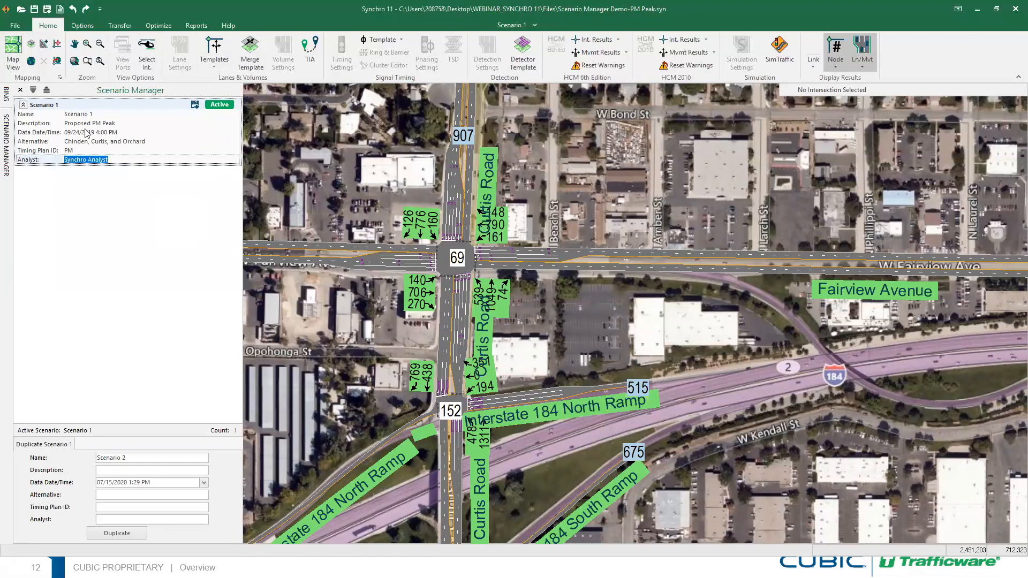
click(98, 123)
click(135, 122)
click(135, 122)
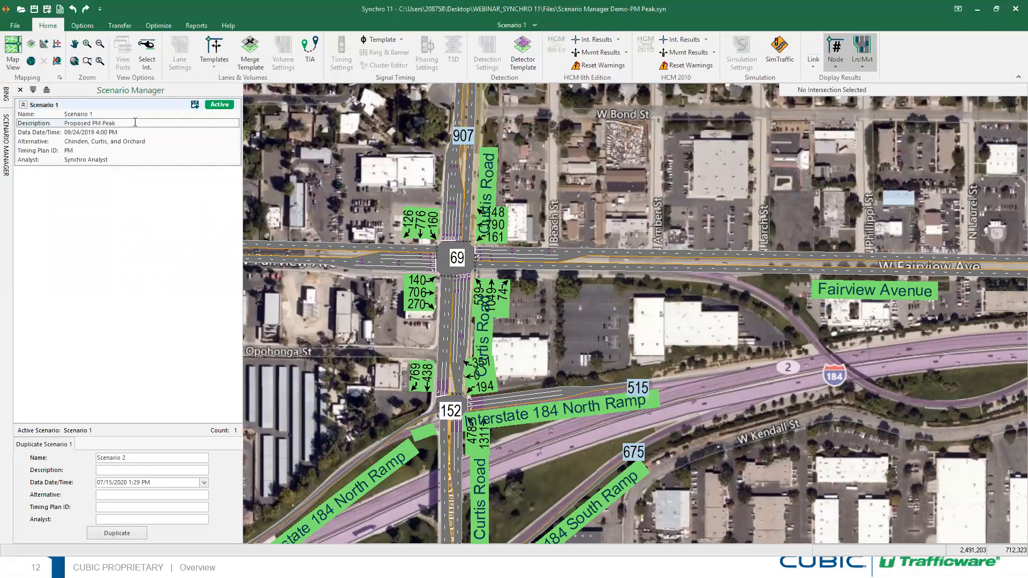
click(84, 115)
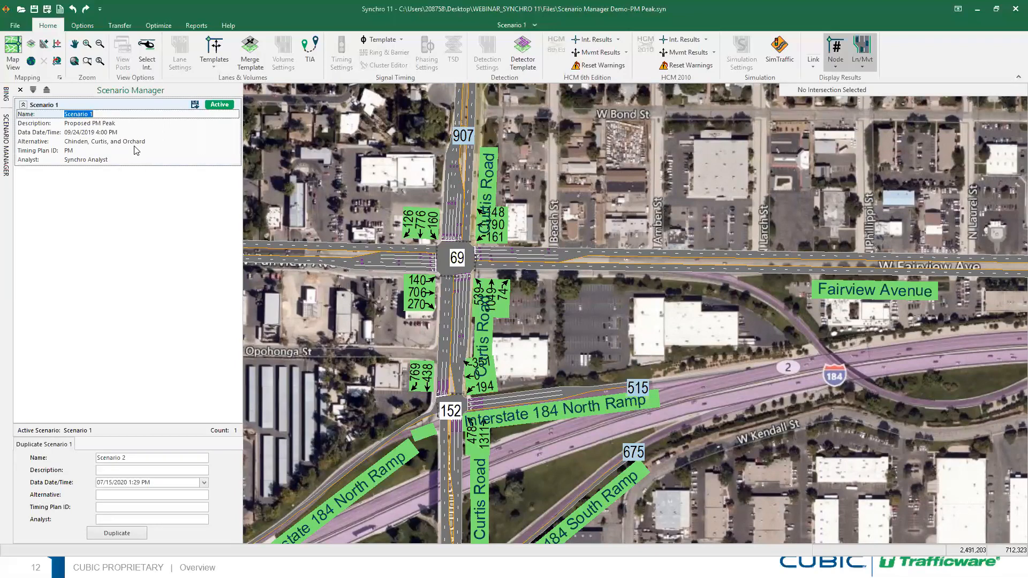
Rename Scenario 1 to 'PM Peak', then zoom in and select intersection 69
text(PM Peak)
key(Return)
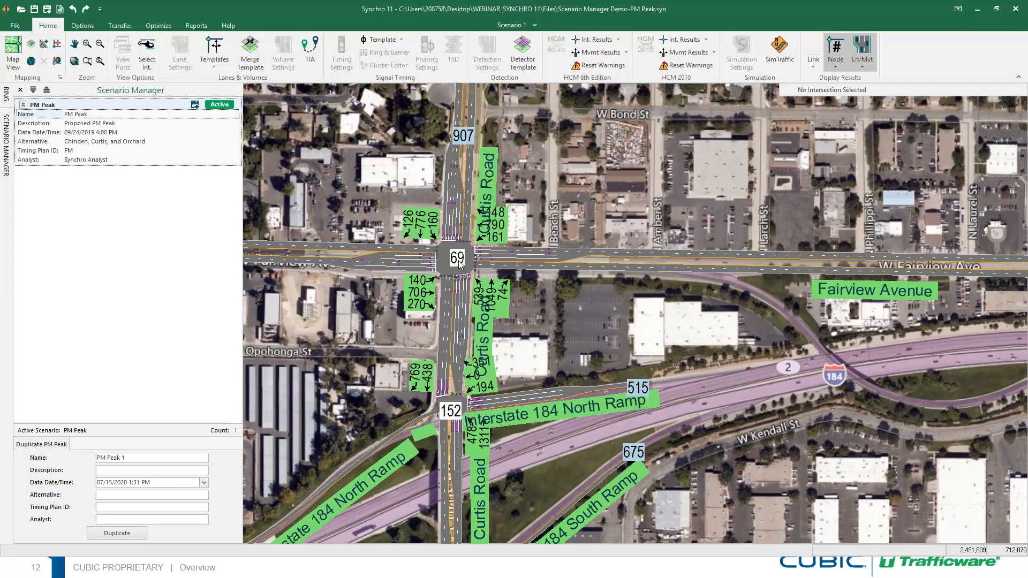
scroll(525, 279, up, 1)
scroll(520, 316, up, 2)
middle_drag(545, 301, 722, 407)
click(550, 288)
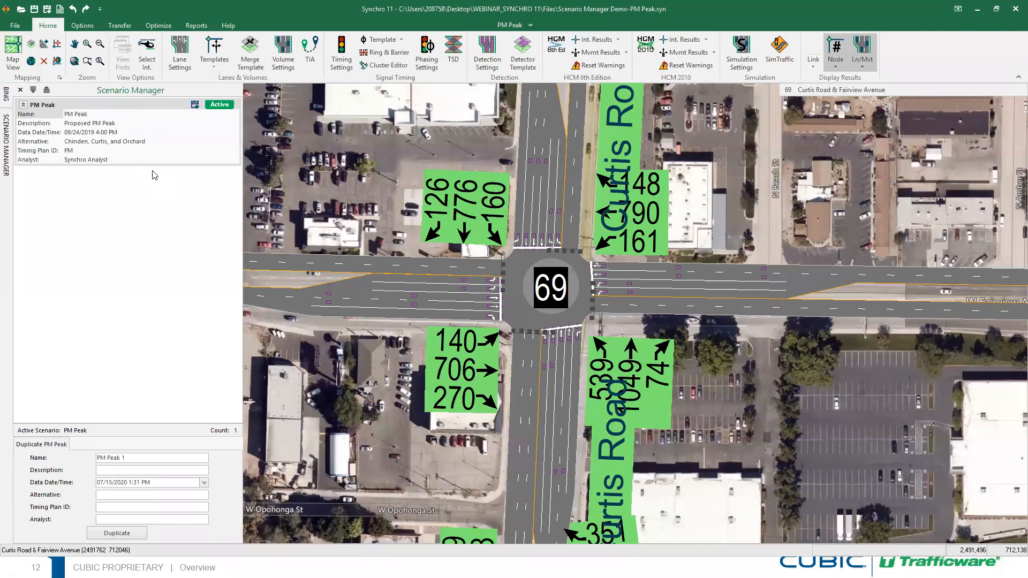
Name the PM Peak copy 'AM Peak' and use 'AM Peak' as its description
click(31, 445)
drag(144, 458, 95, 458)
text(Am)
key(BackSpace)
text(M Peak)
drag(134, 458, 84, 455)
click(116, 470)
text(Research)
drag(131, 471, 84, 462)
key(Delete)
key(ctrl+c)
click(130, 471)
key(ctrl+v)
Date the copy 09/24/2019 8:00 AM and duplicate it as the AM Peak scenario
click(204, 484)
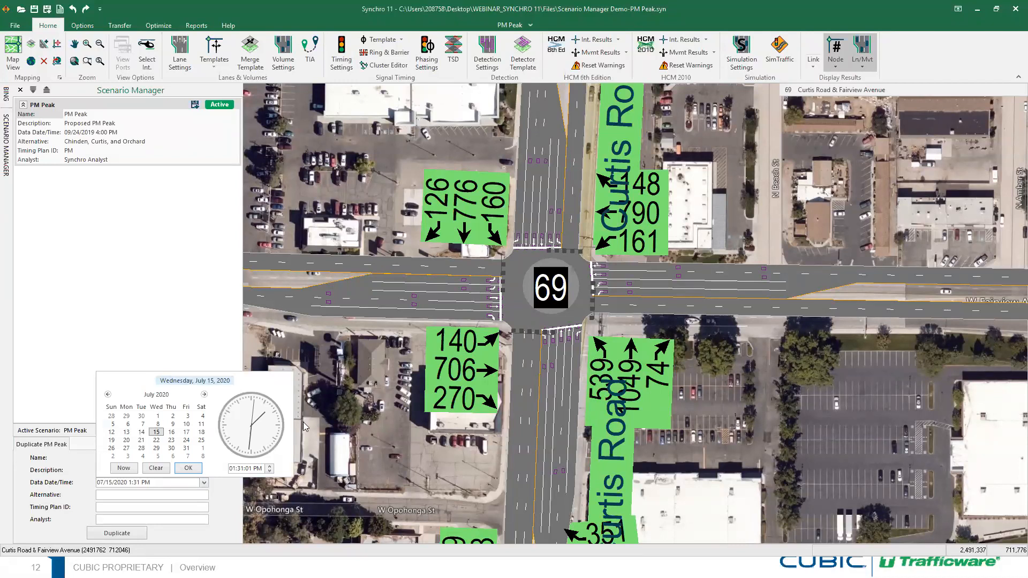
click(107, 395)
click(107, 395)
click(108, 396)
click(107, 395)
click(107, 395)
click(108, 396)
click(107, 395)
click(108, 395)
click(108, 396)
click(107, 395)
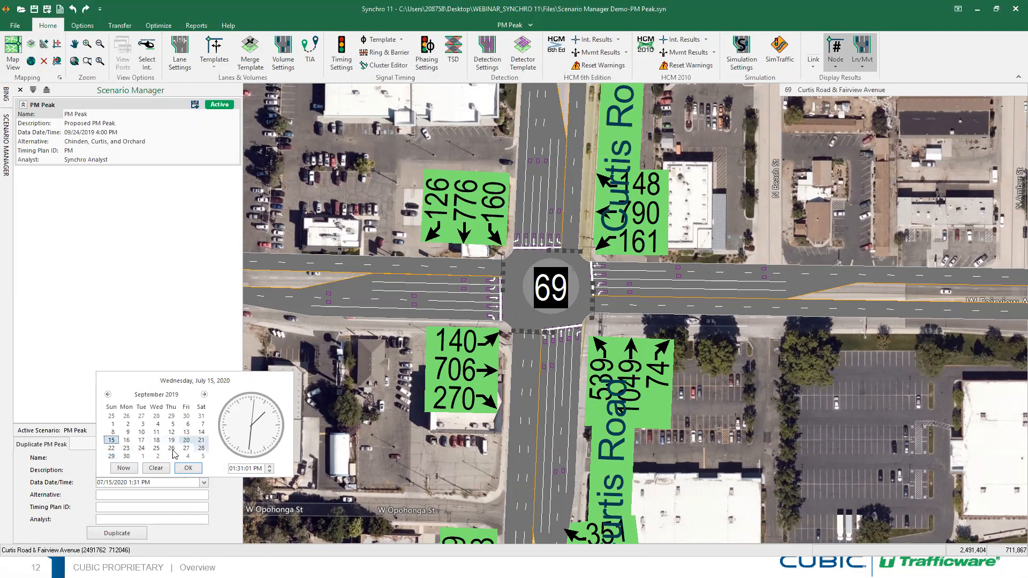
click(141, 449)
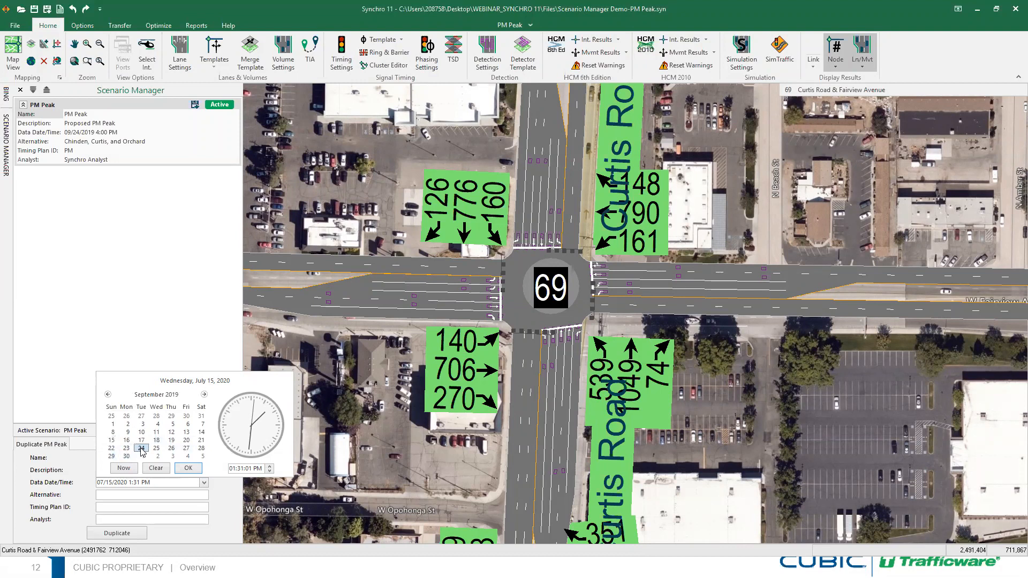
click(233, 469)
text(8:00:00 AM)
click(188, 469)
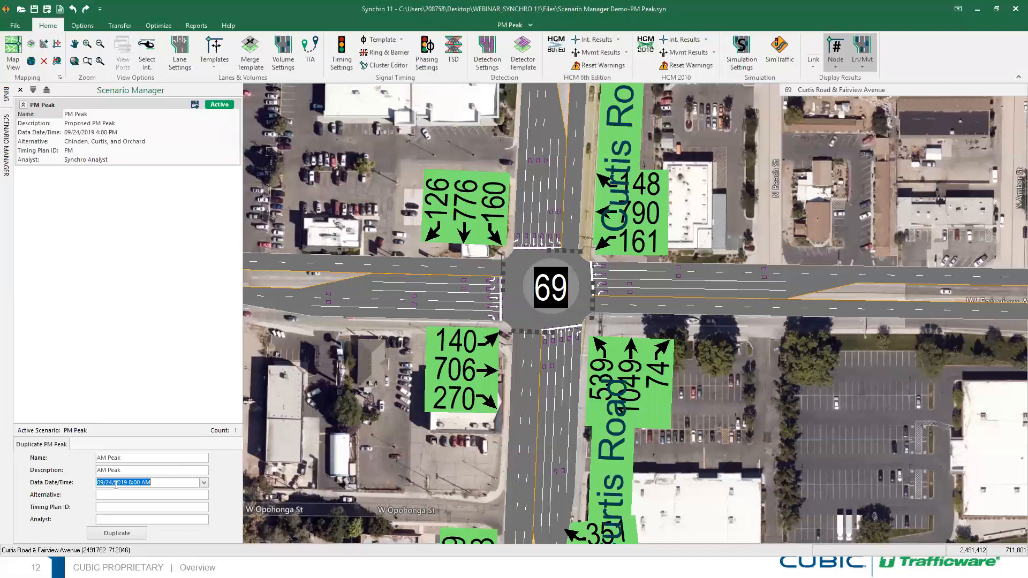
click(170, 483)
click(116, 533)
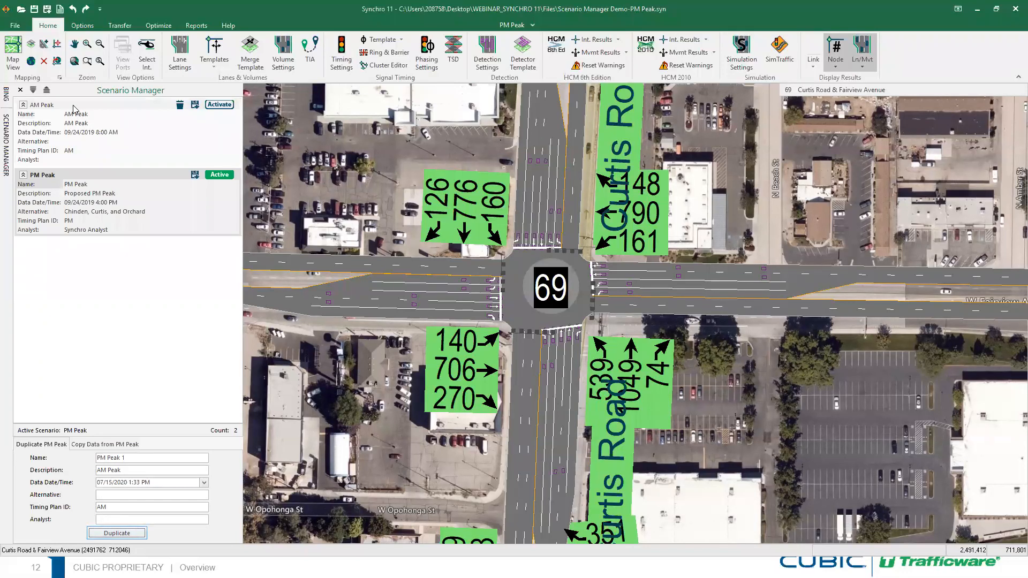
Activate the AM Peak scenario, briefly switching to PM Peak and back
click(220, 105)
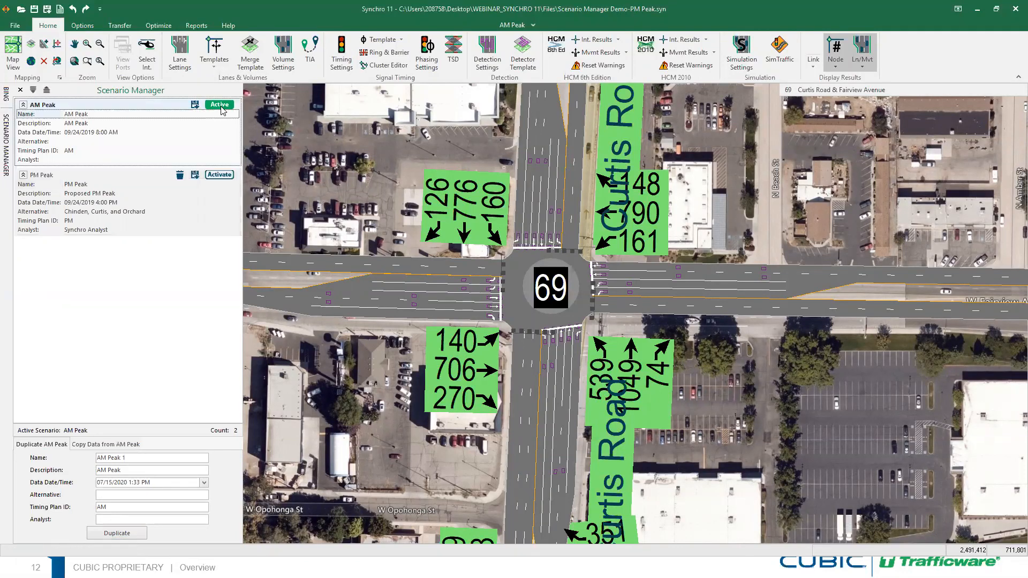
click(223, 176)
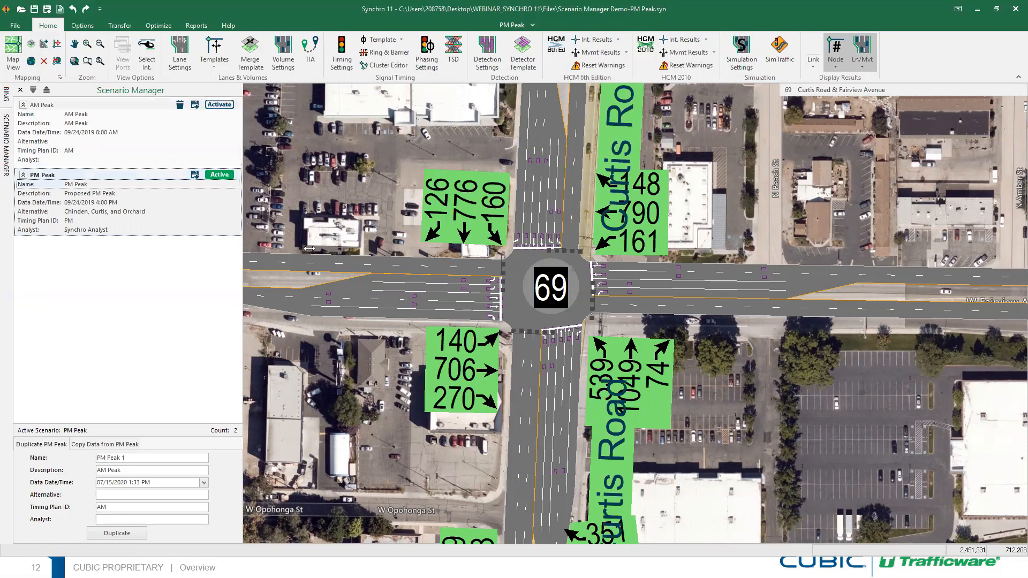
click(218, 104)
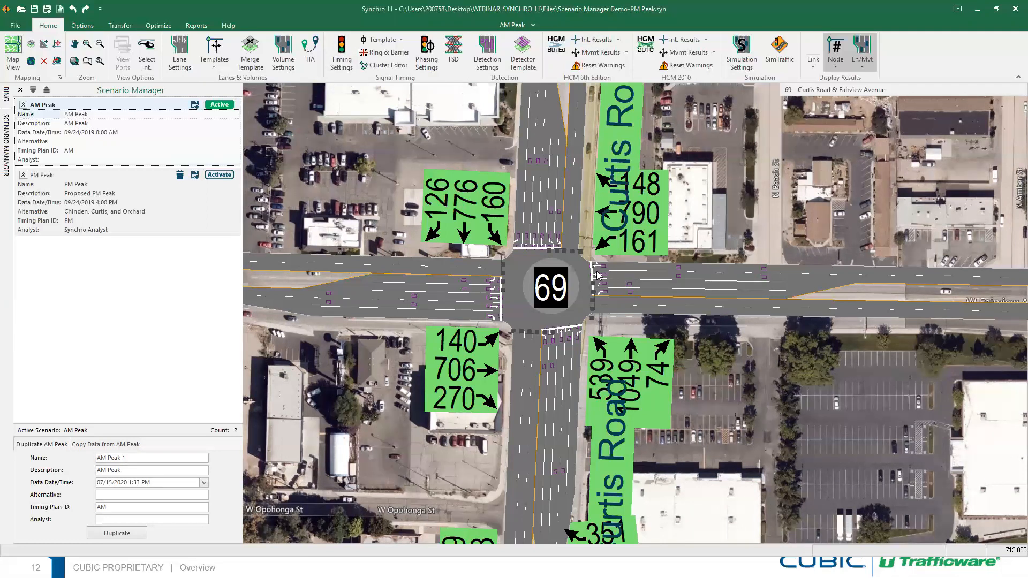
Change intersection 69's AM Peak volumes to NBT 700 and SBT 1000 vph, then return to the map
click(281, 51)
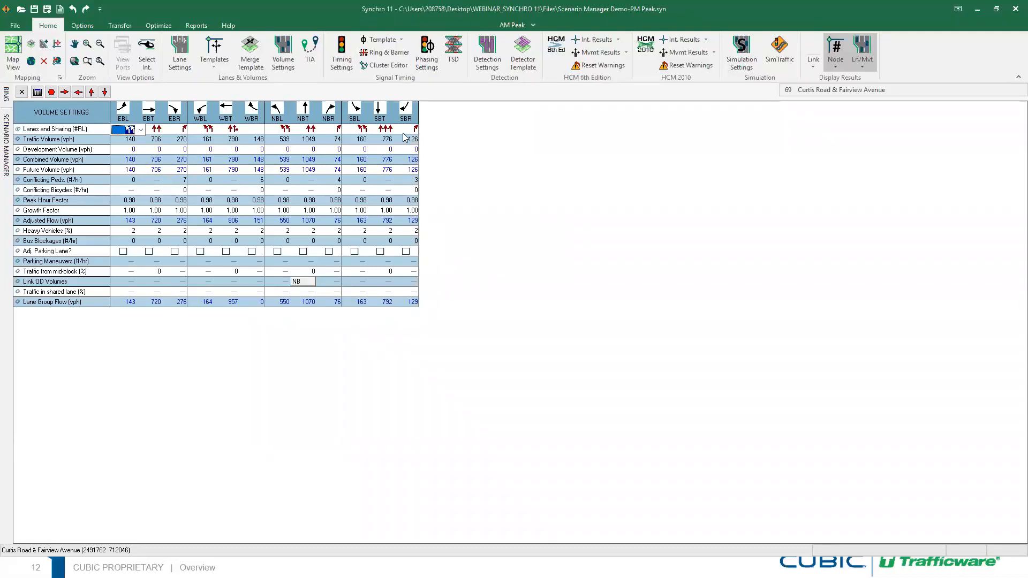
click(311, 140)
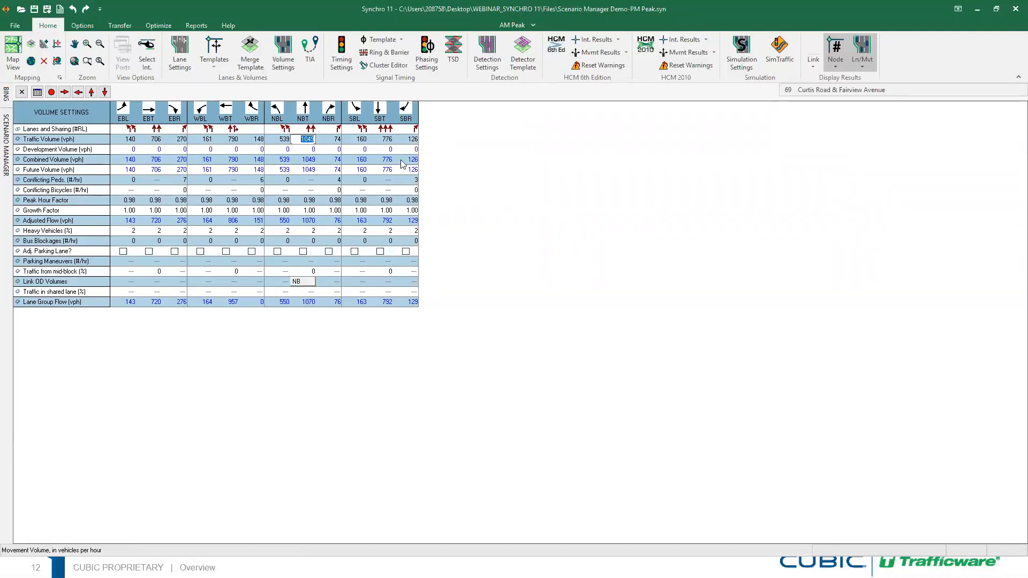
text(700)
click(386, 139)
text(1000)
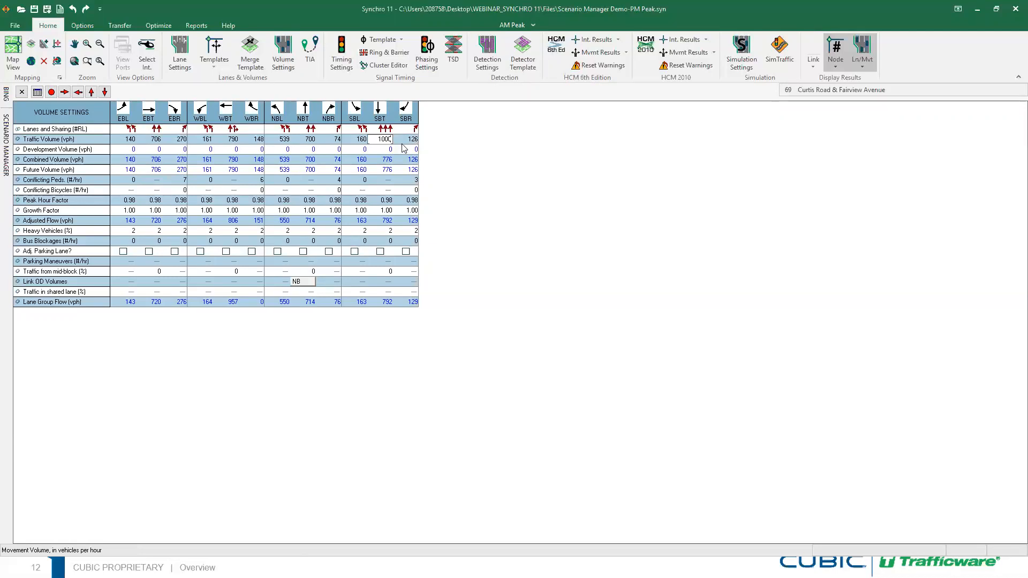
key(Return)
click(22, 91)
click(10, 155)
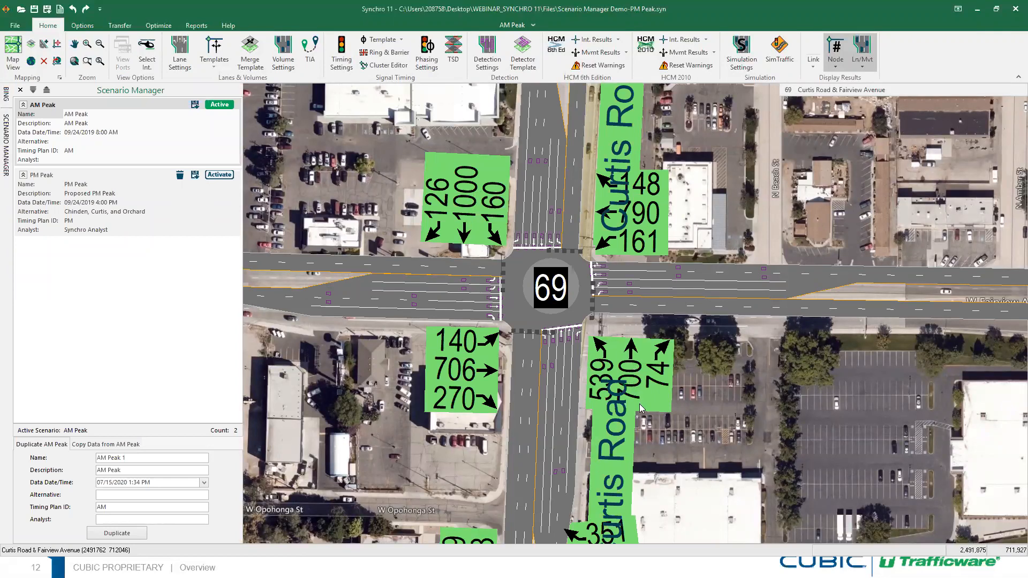
Toggle from PM Peak back to AM Peak and view intersection 69's volume grid
click(222, 177)
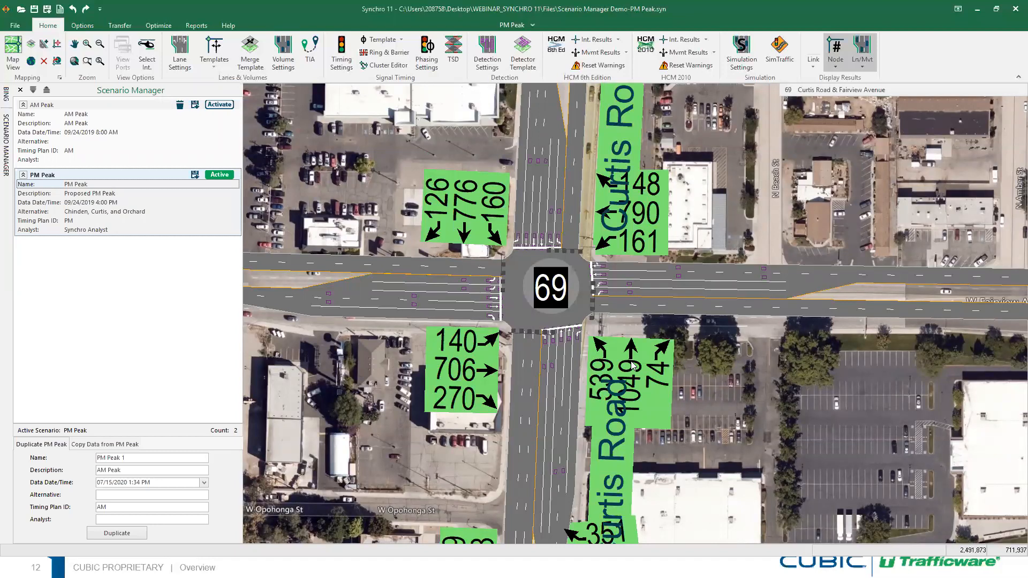
click(219, 105)
click(283, 54)
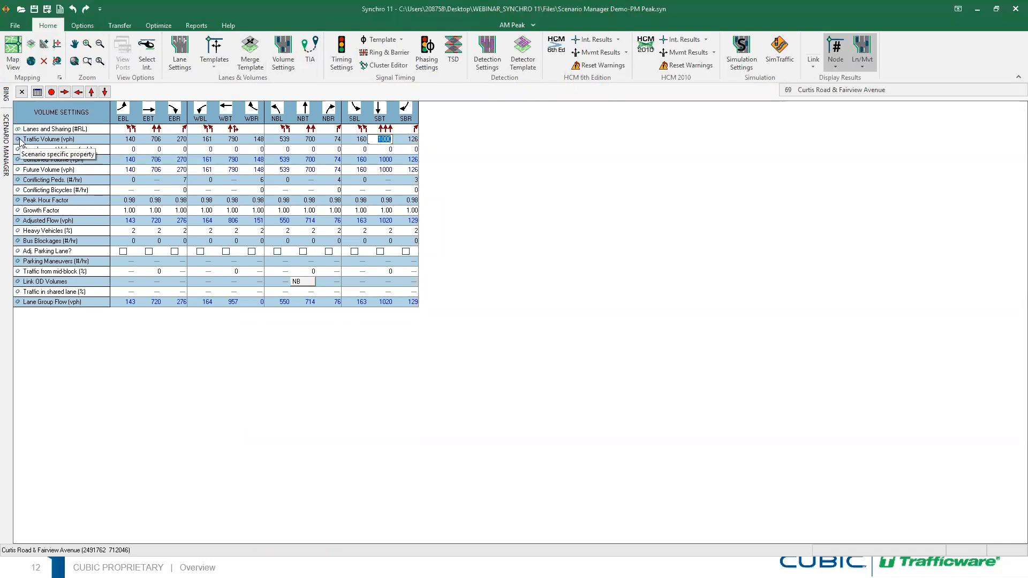
Set the NBL and SBL turn types to Perm and re-optimize the cycle to 100 seconds
click(343, 68)
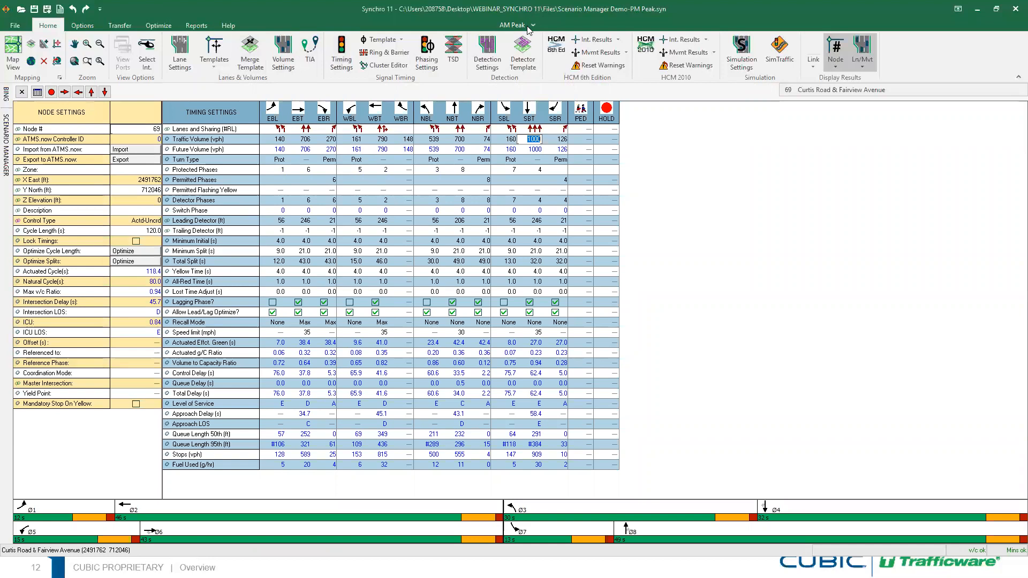
click(6, 133)
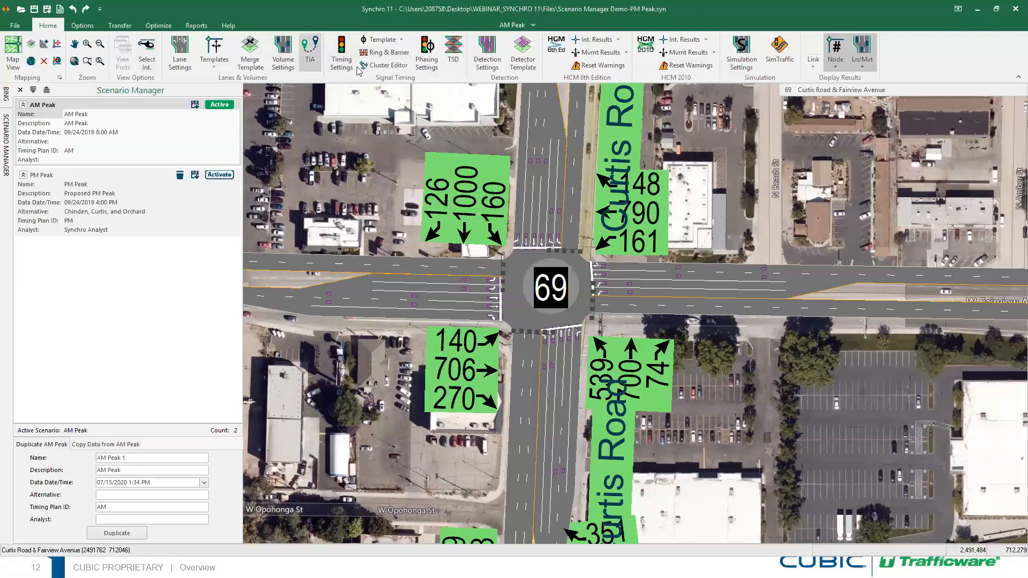
click(335, 65)
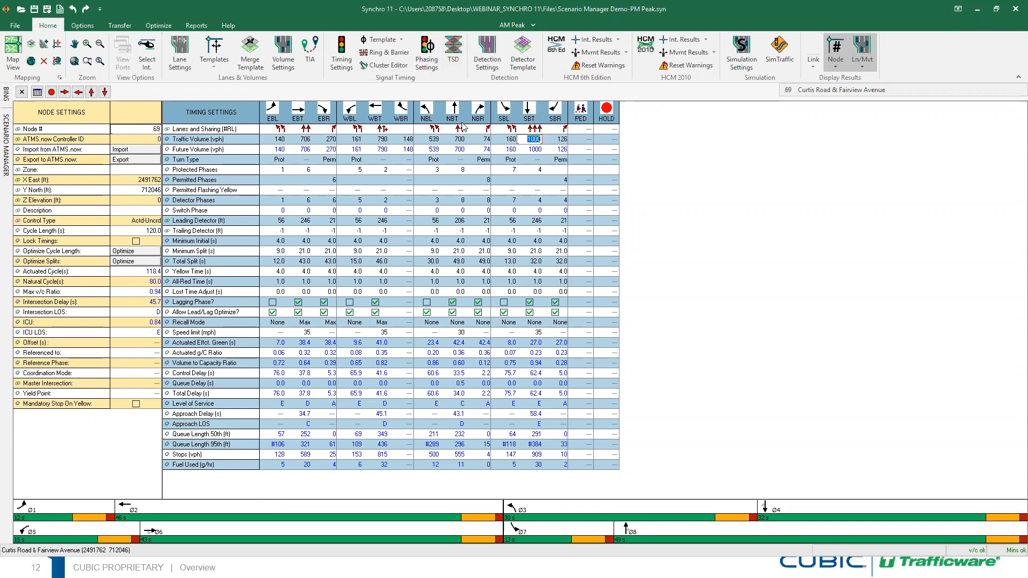
click(437, 161)
click(445, 161)
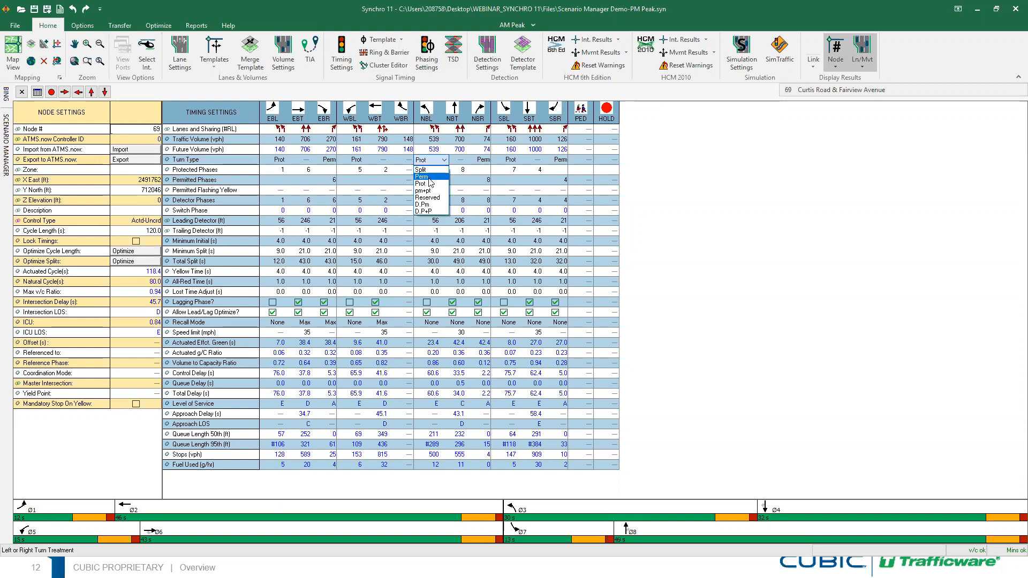
click(428, 177)
click(509, 161)
click(509, 177)
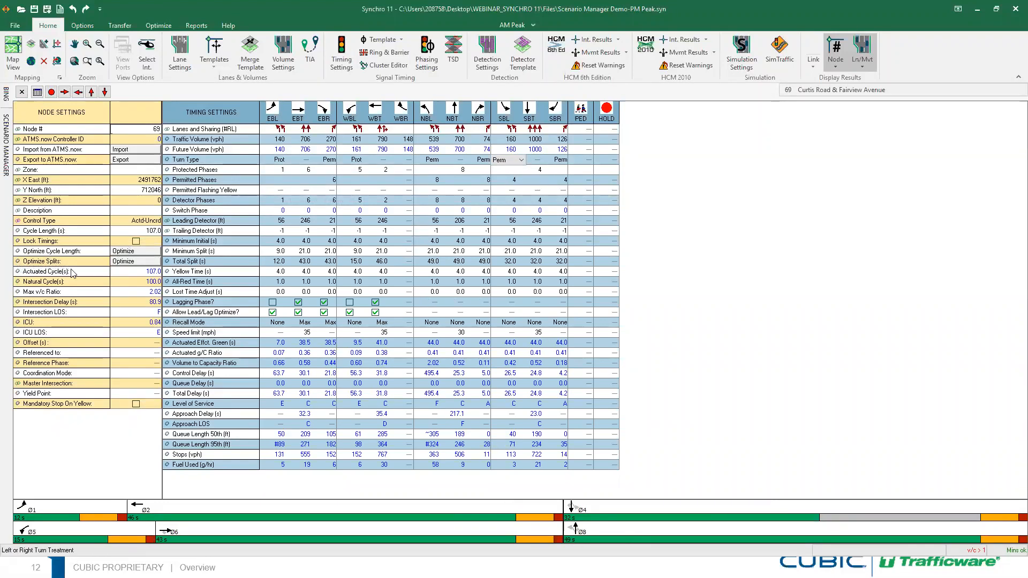
click(139, 252)
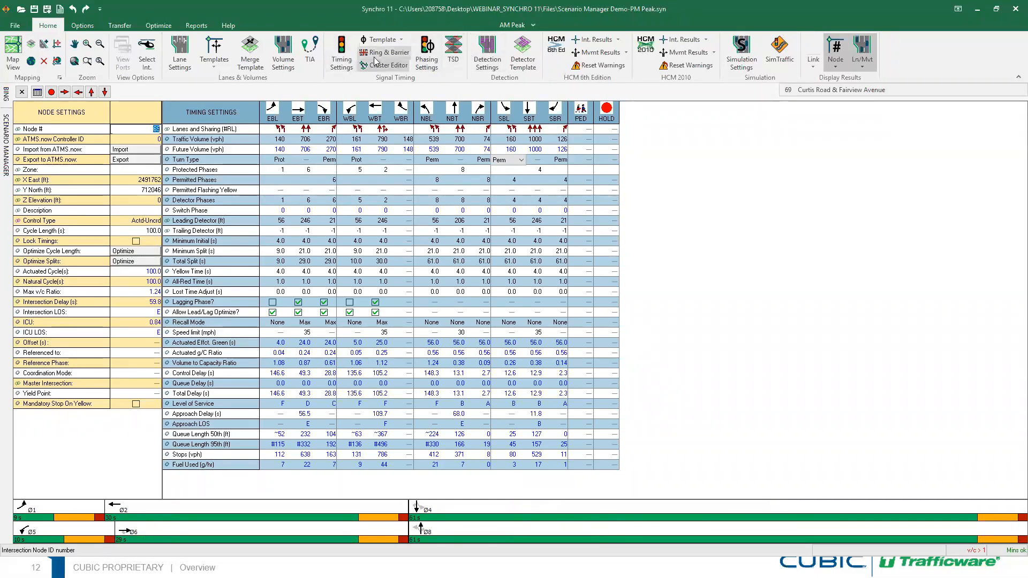
Change the recall mode of phases 2-WBT and 6-EBT from Max to Min, then close the grid
click(427, 58)
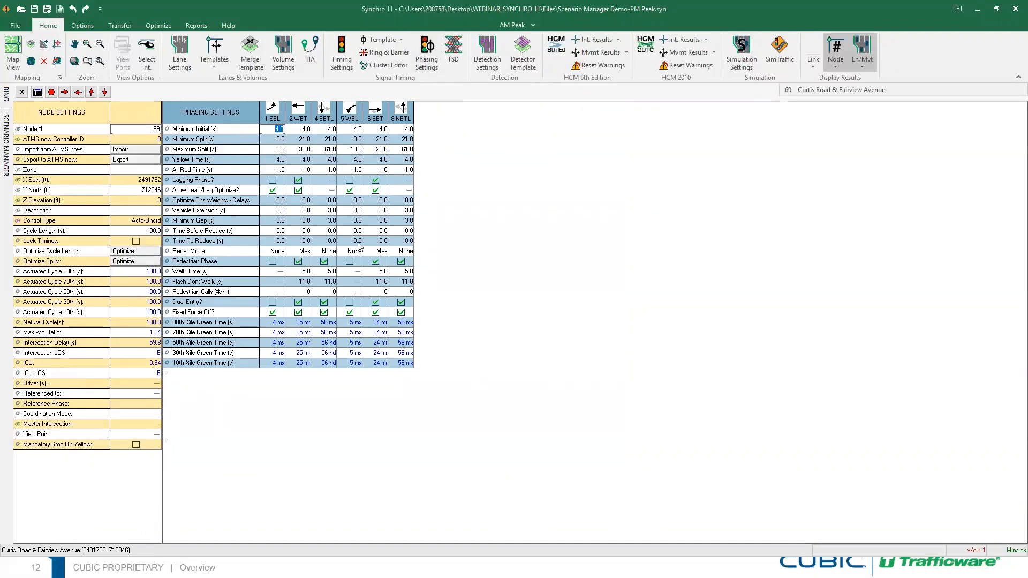
click(302, 252)
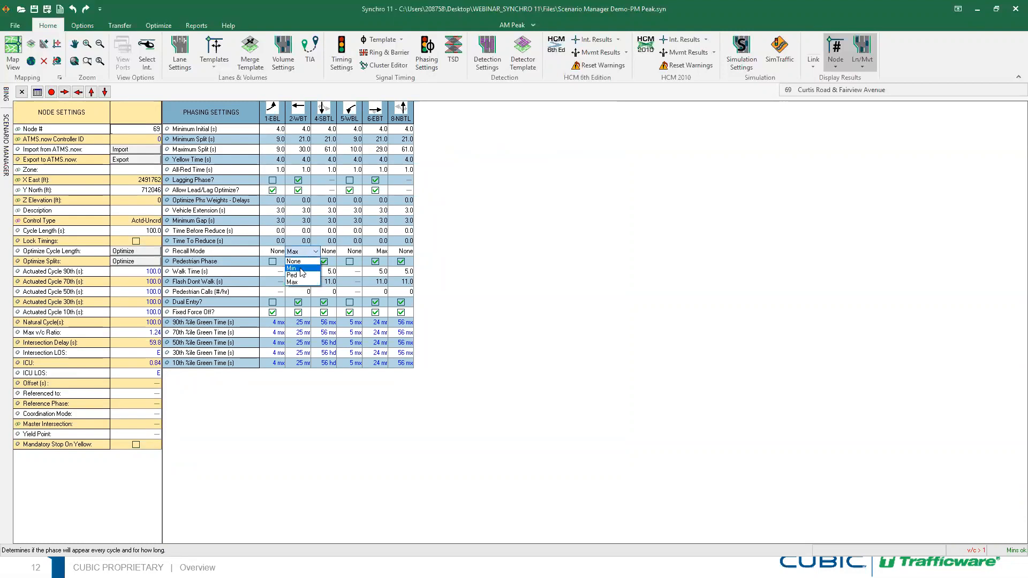
click(301, 268)
click(377, 252)
click(393, 252)
click(375, 268)
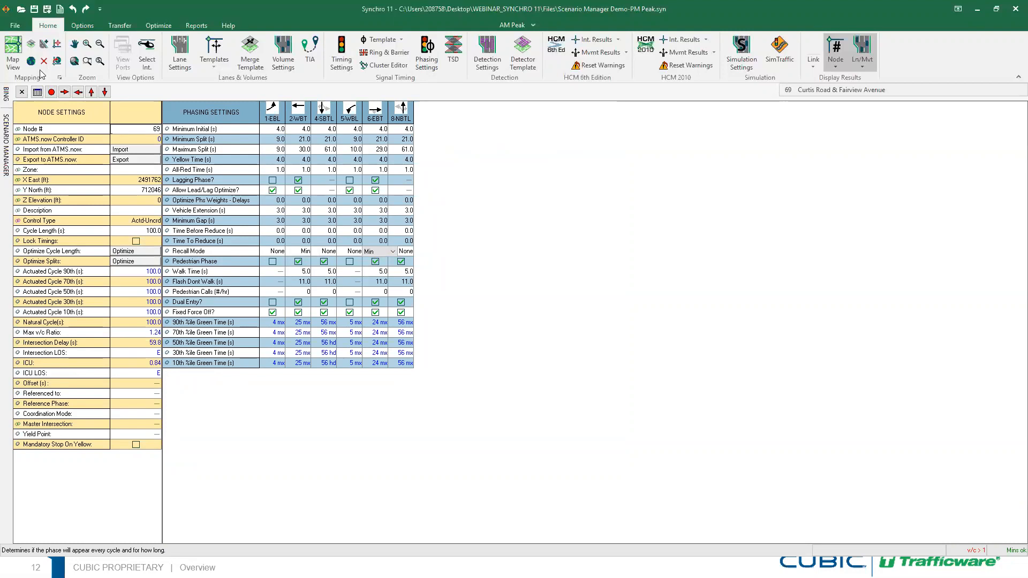
click(21, 92)
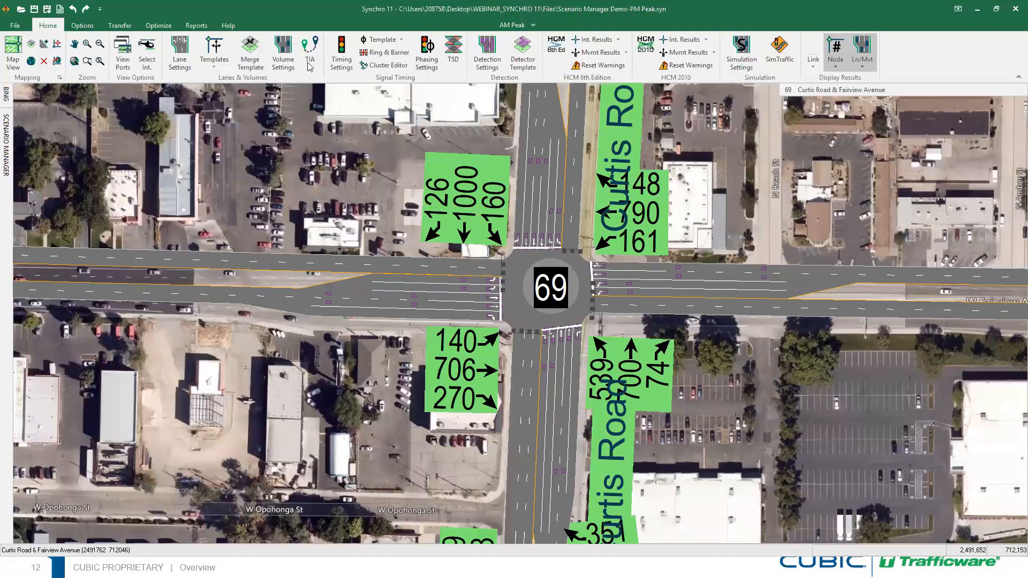
Compare intersection 69's timings in PM Peak and AM Peak, then view the AM Peak phasing
click(330, 68)
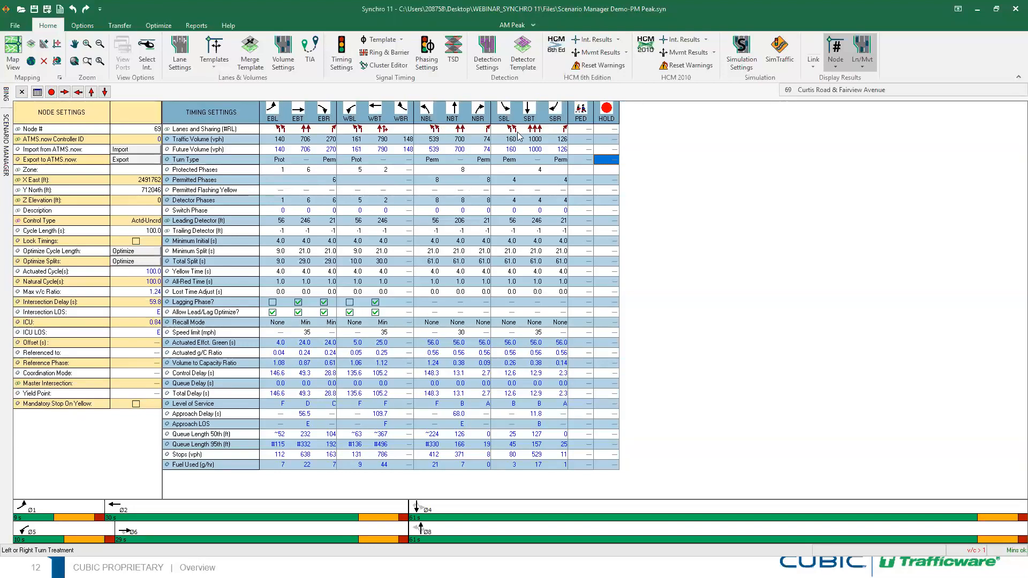
click(532, 25)
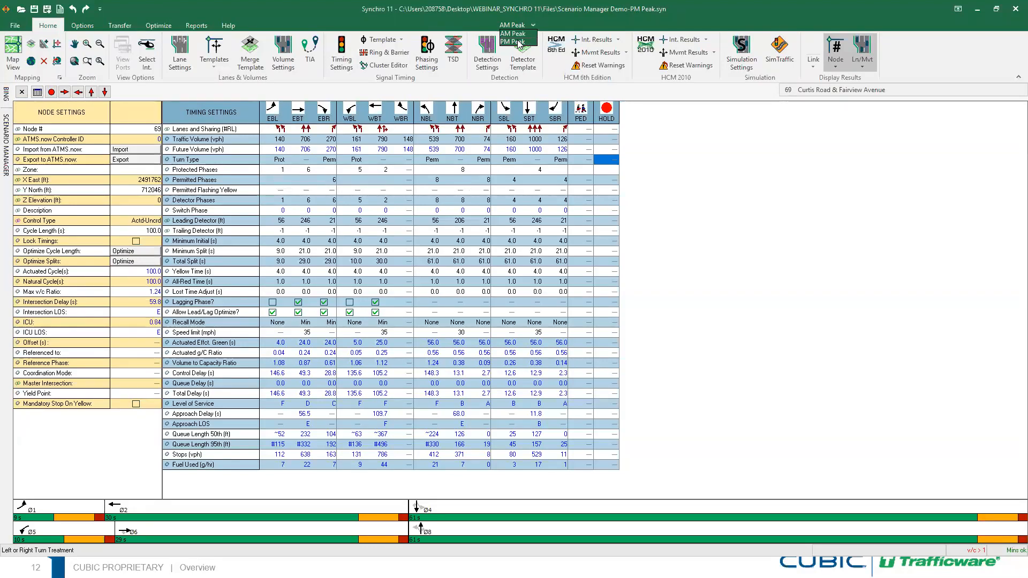
click(518, 42)
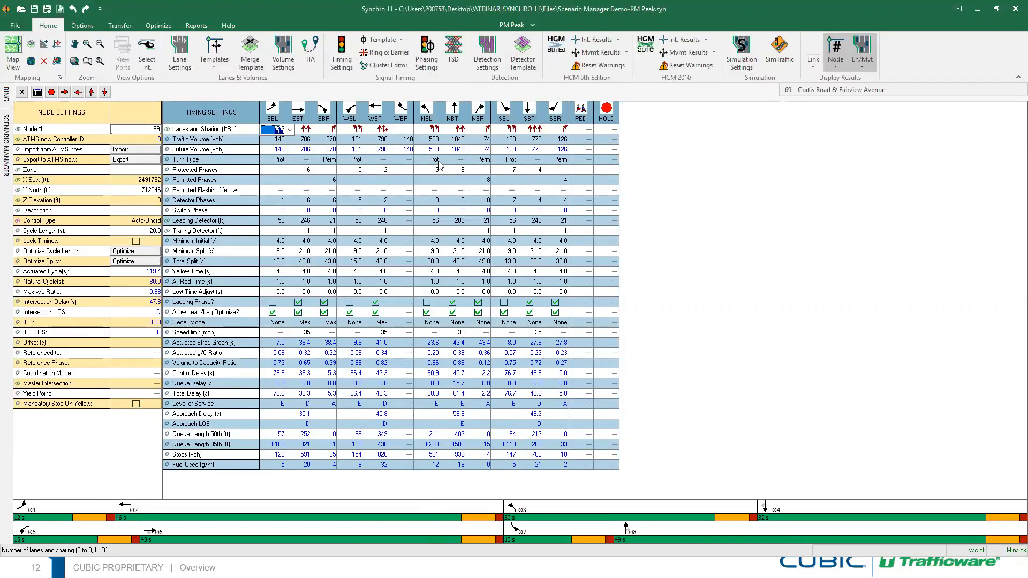
click(533, 26)
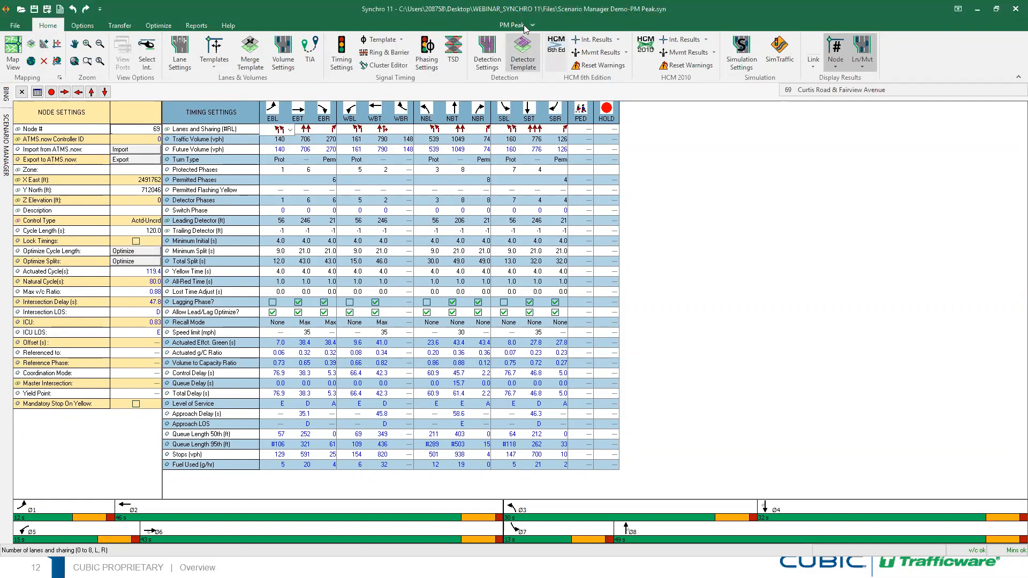
click(515, 34)
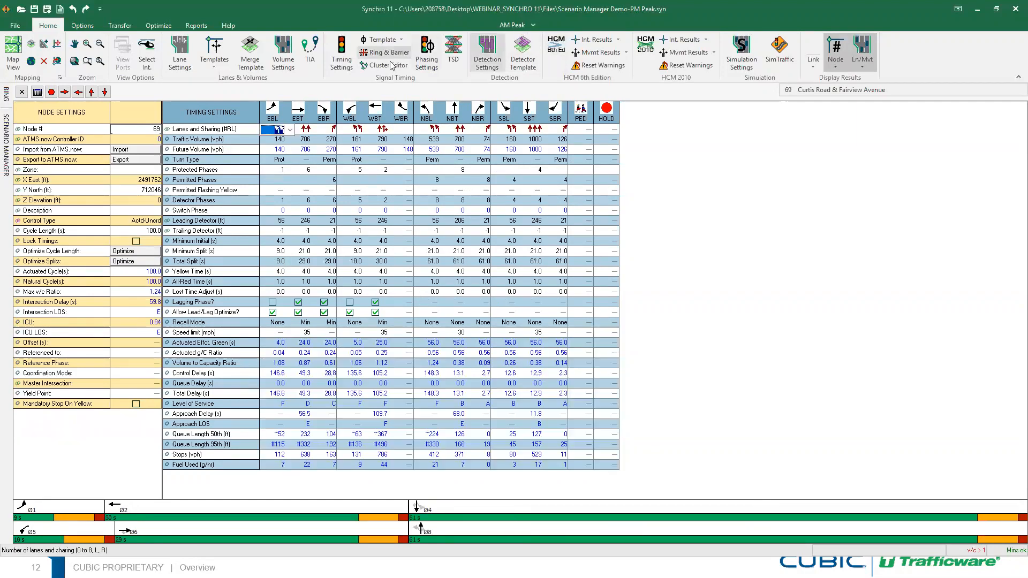
click(425, 63)
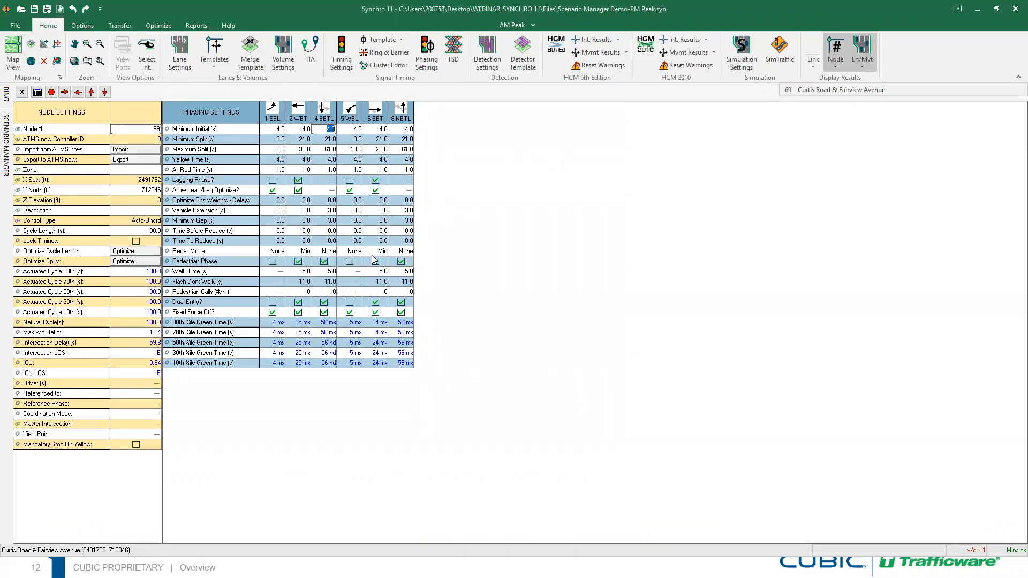
Choose PM Peak from the title-bar scenario list and show Curtis Road & Fairview Avenue lane settings (F3)
click(533, 25)
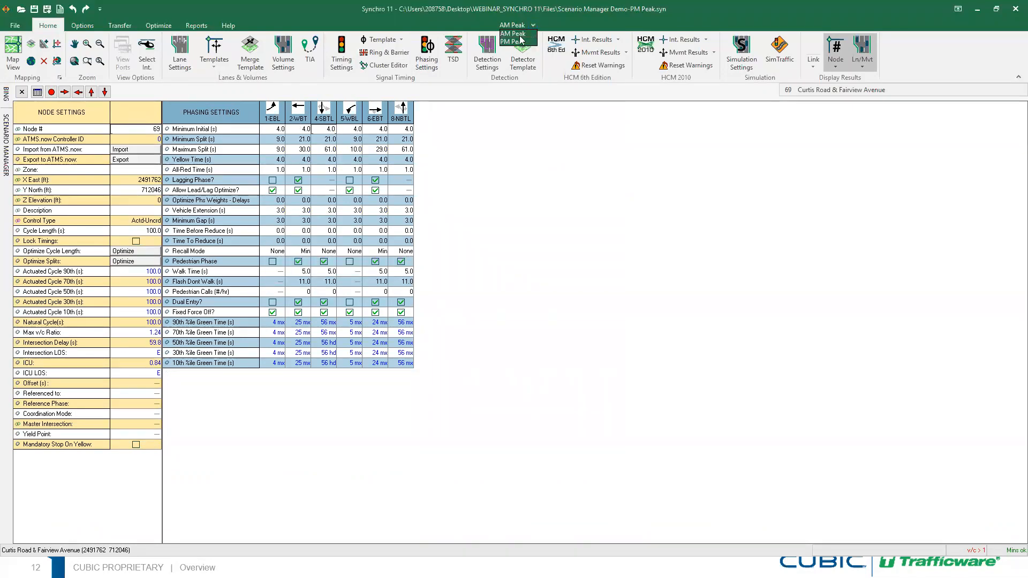
click(515, 41)
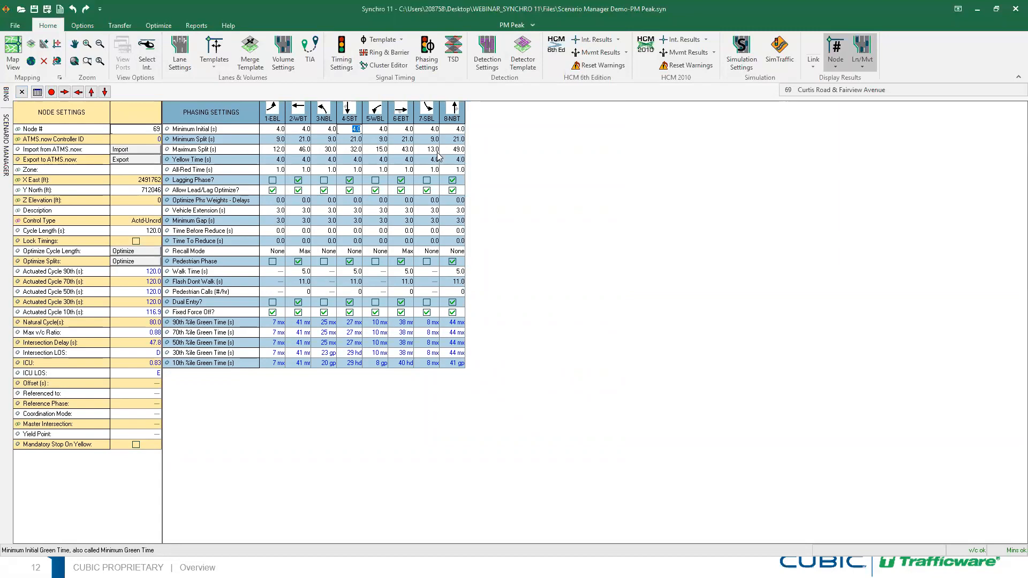
key(F3)
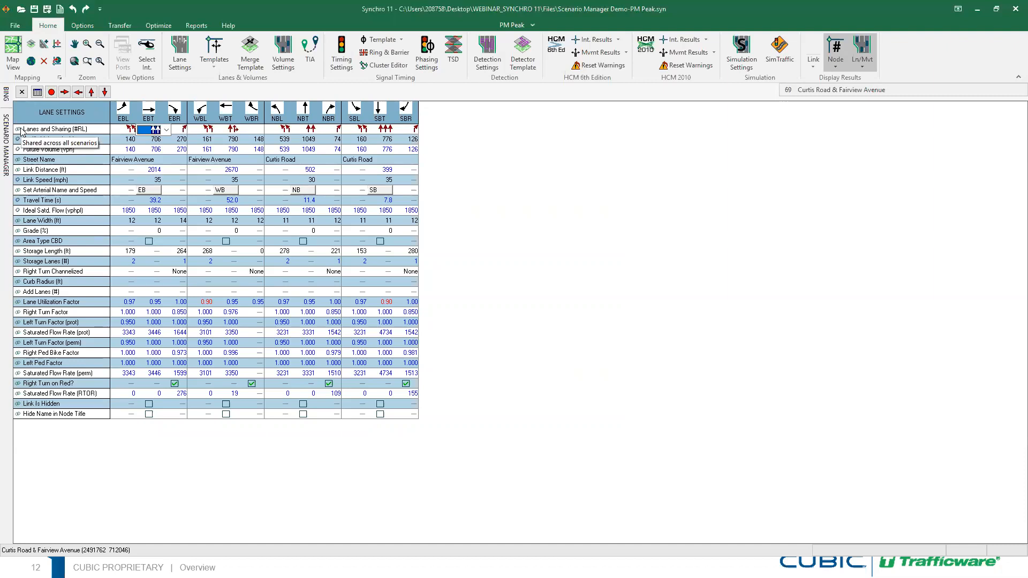
Switch EBL to a single lane, restore two left-turn lanes, and close Lane Settings
click(118, 130)
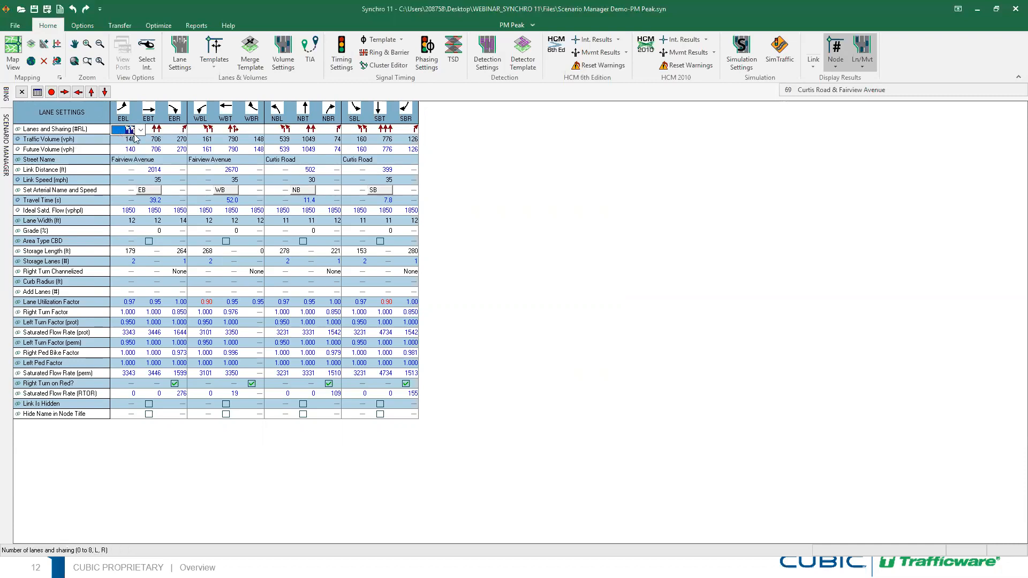
click(141, 131)
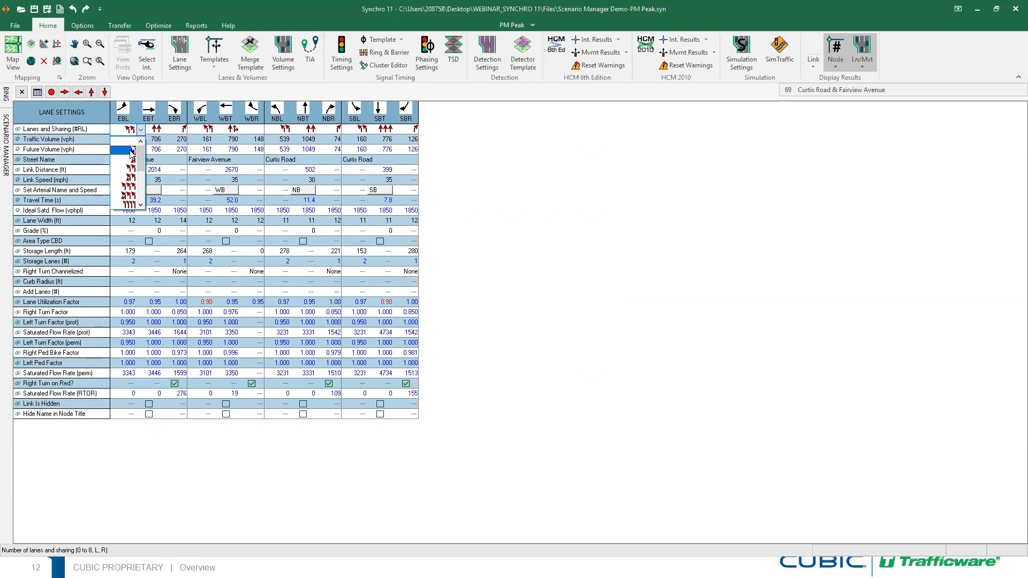
click(130, 151)
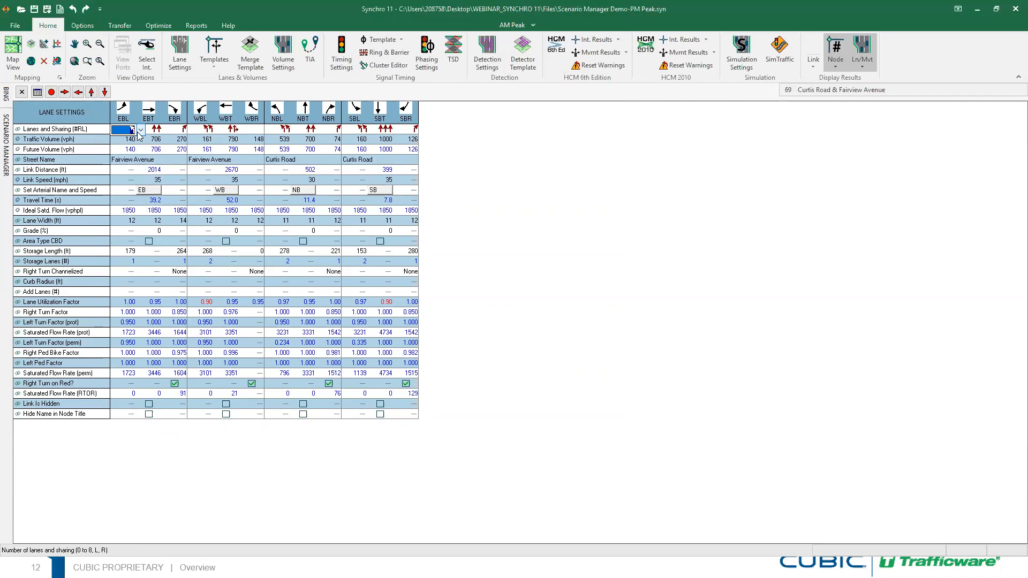
click(139, 131)
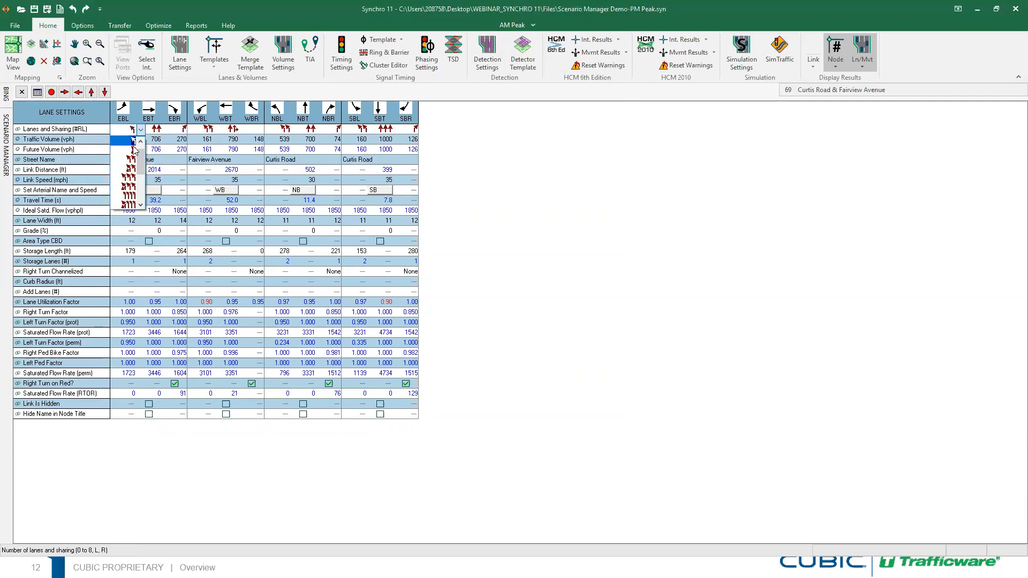
click(129, 161)
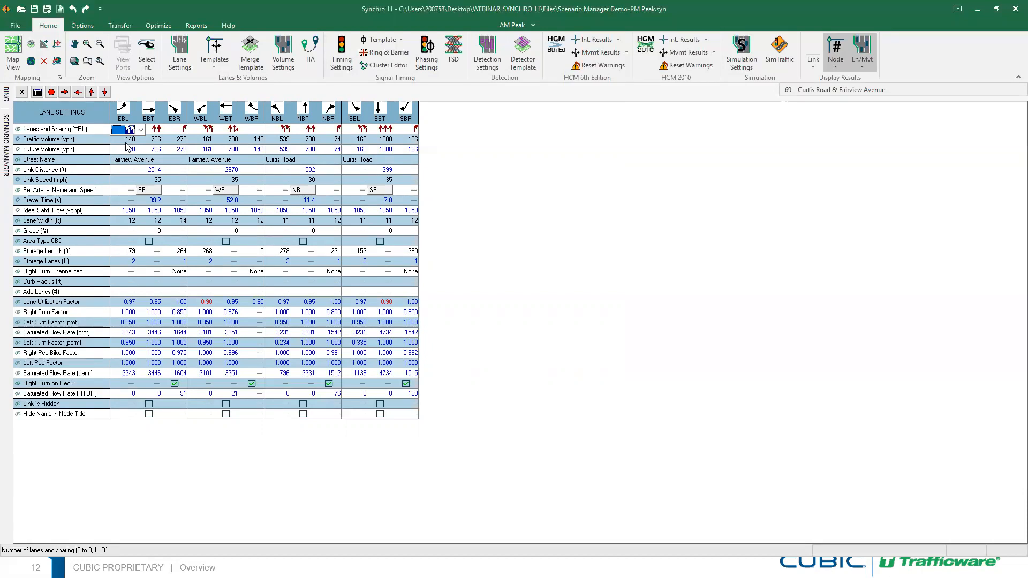
click(22, 93)
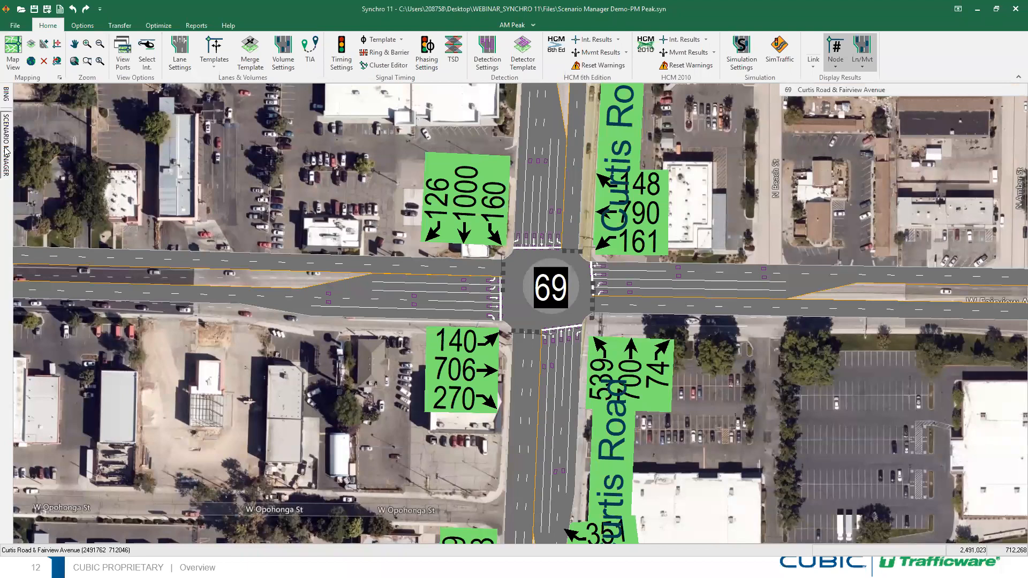
click(5, 152)
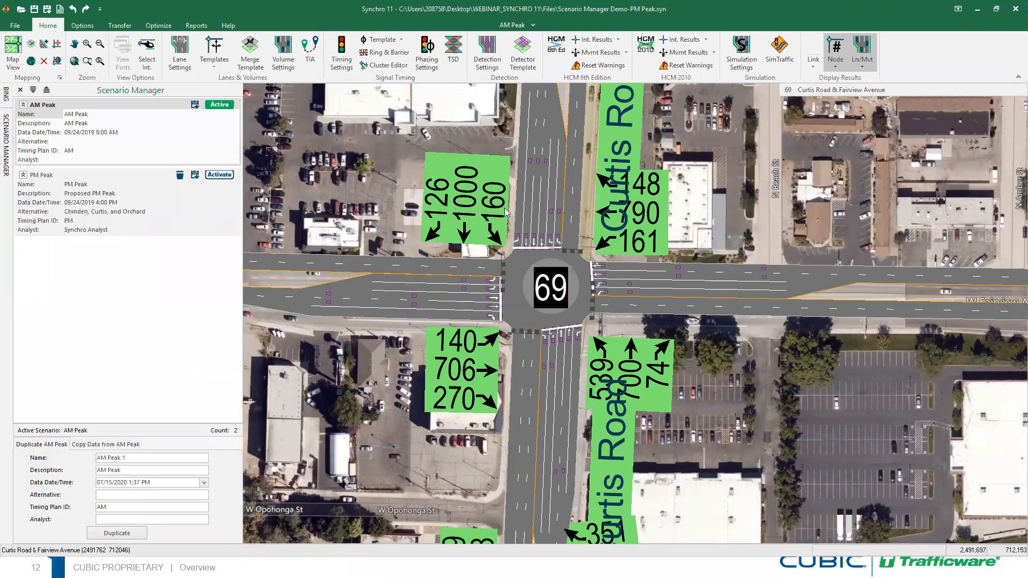
Duplicate AM Peak with MidDay as the new name, description and timing plan ID
click(122, 106)
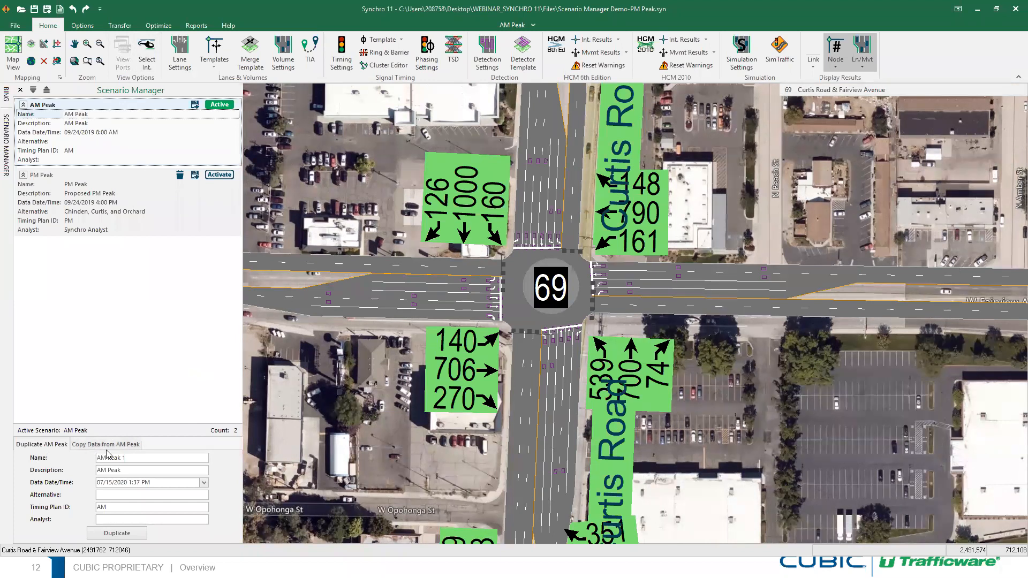
click(132, 459)
drag(138, 459, 90, 461)
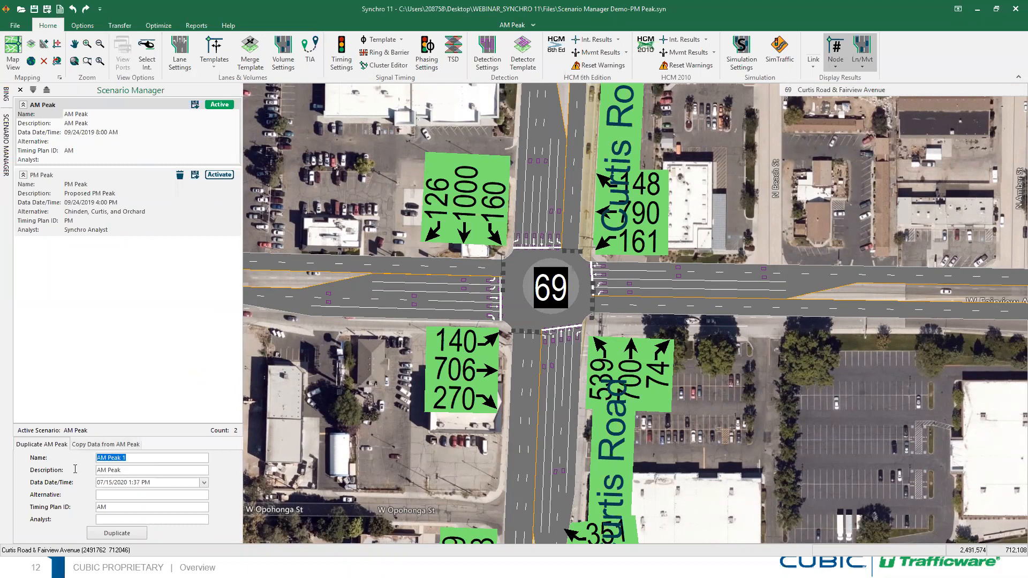
text(M)
key(Tab)
key(ctrl+a)
text(MidDay)
drag(122, 509, 80, 509)
text(MidDay)
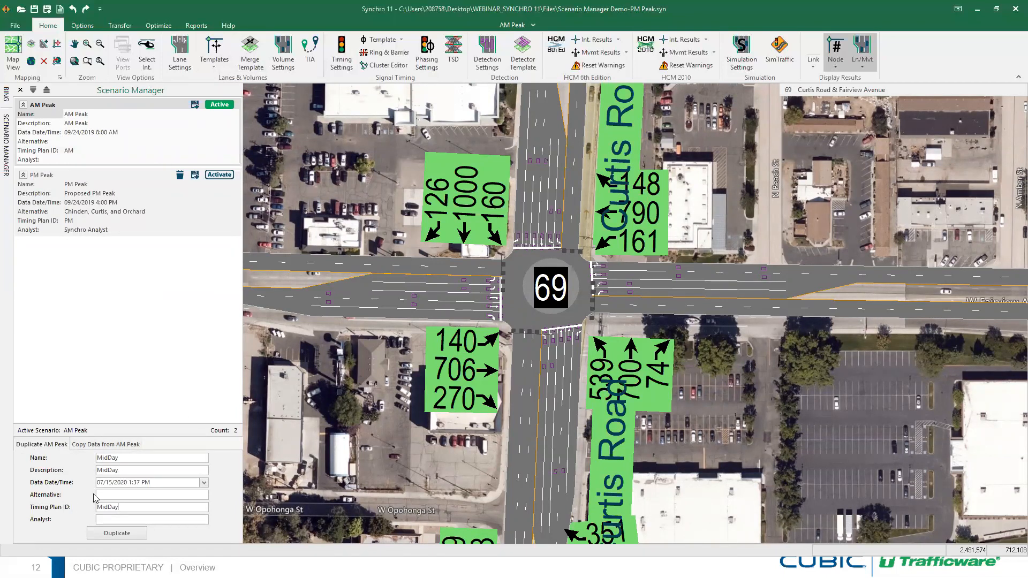
Date the new scenario 09/24/2019 1:00 PM and create it
click(204, 483)
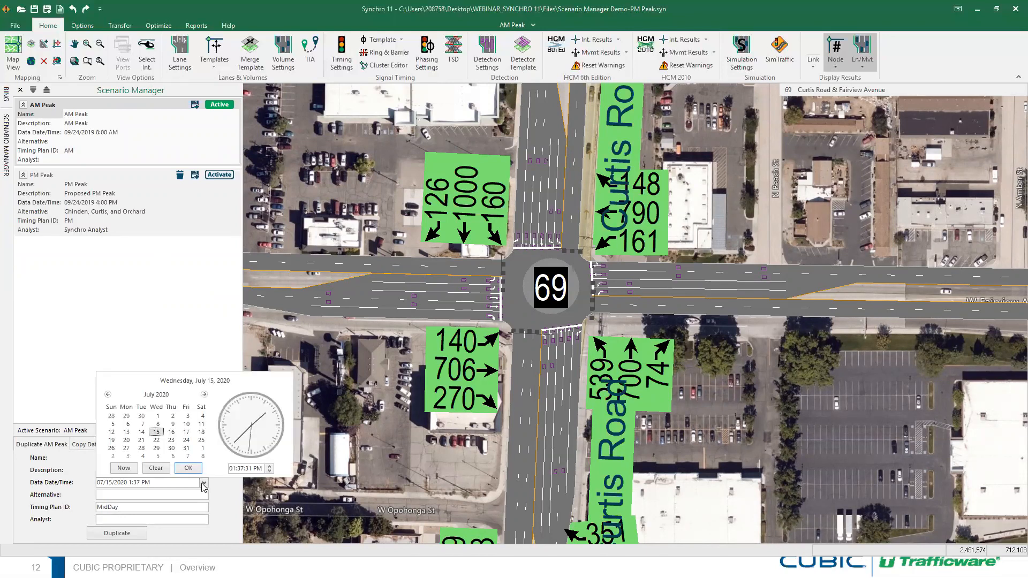
click(107, 395)
click(108, 395)
click(108, 394)
click(107, 395)
click(107, 394)
click(107, 394)
click(108, 395)
click(108, 395)
click(108, 395)
click(108, 395)
click(108, 395)
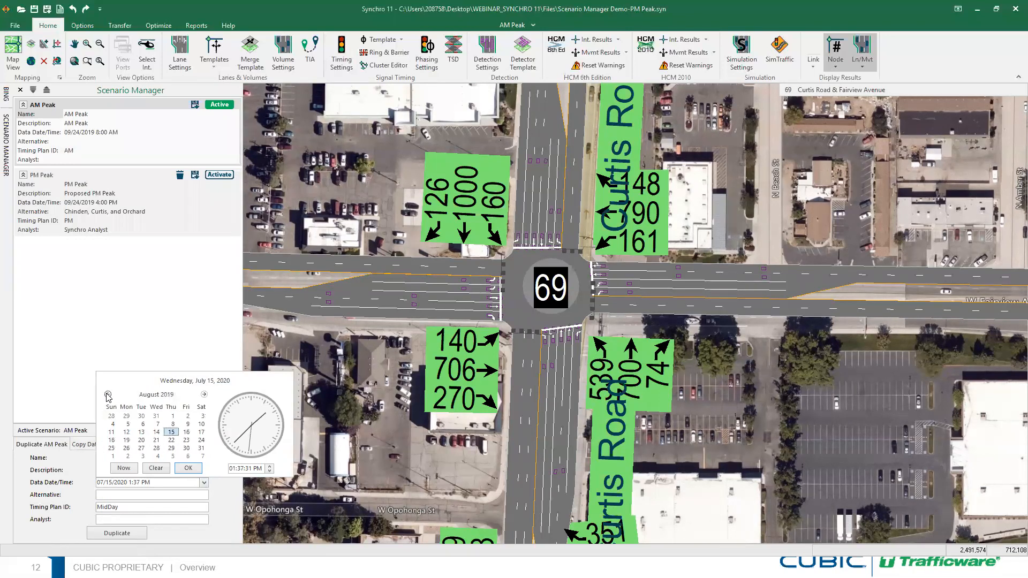
click(205, 395)
click(142, 449)
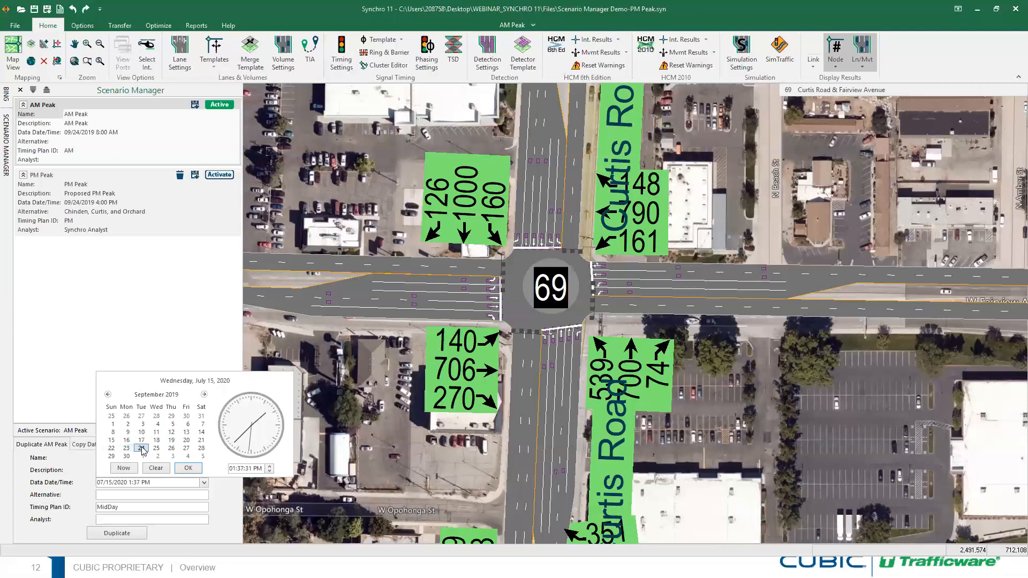
click(241, 469)
text(01:00:00)
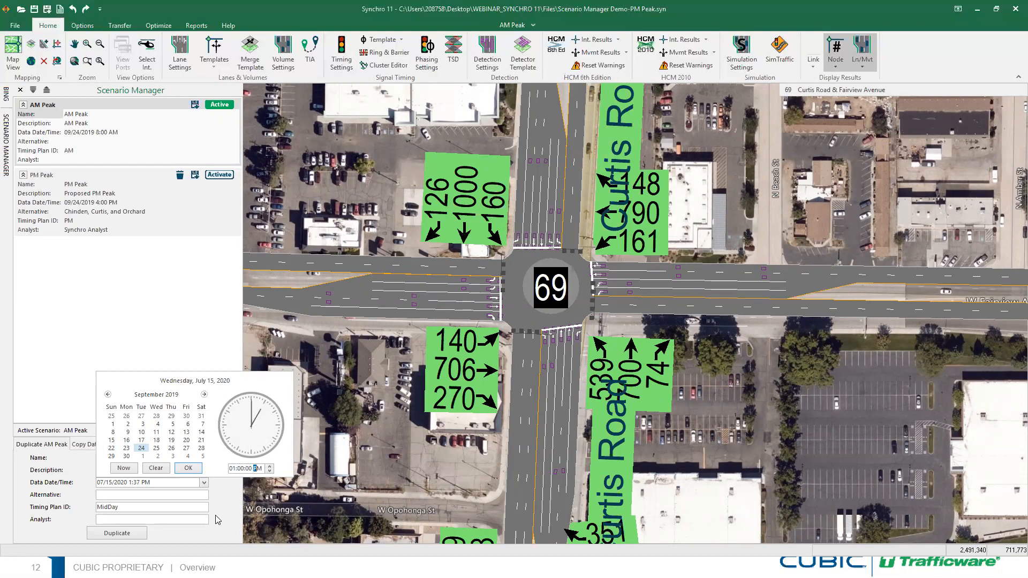
click(188, 468)
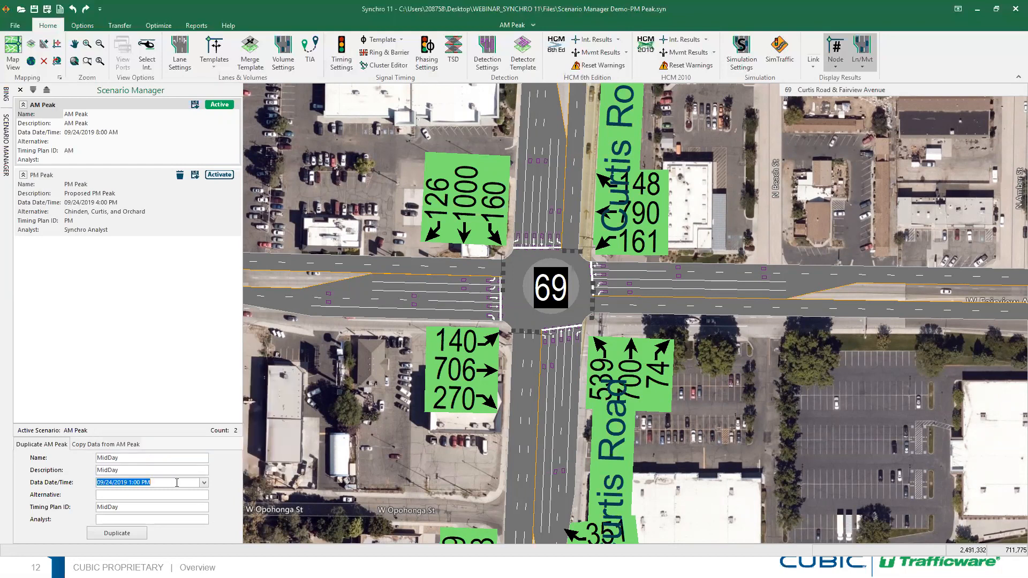
click(123, 533)
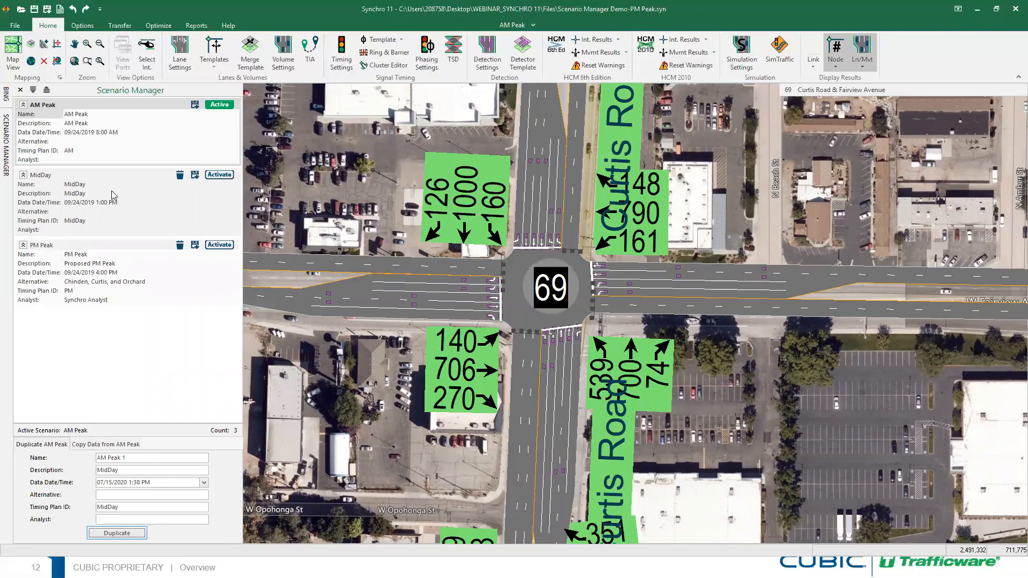
Activate the MidDay scenario and show its Copy Data options
click(216, 175)
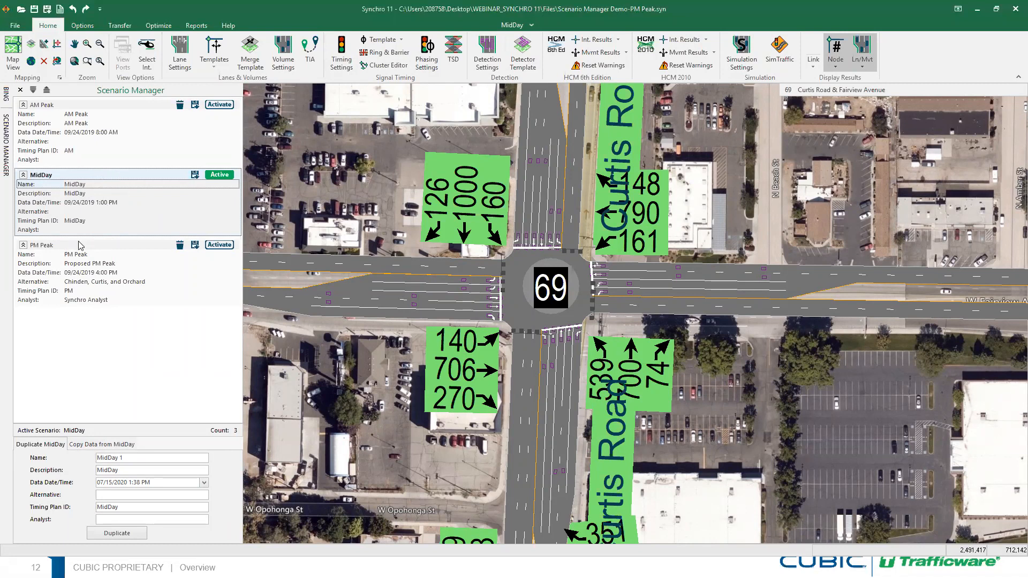
click(102, 445)
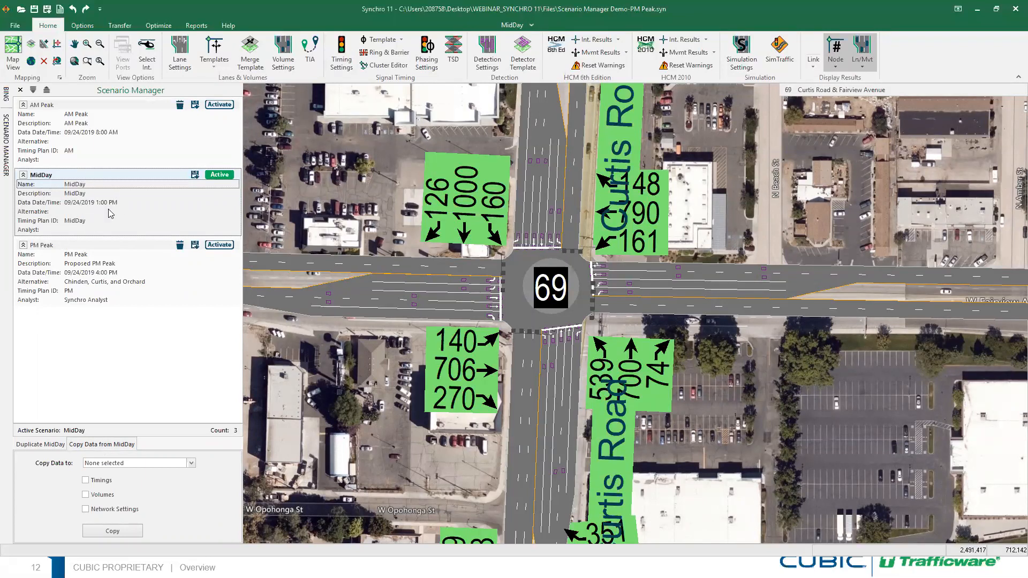
Copy PM Peak's volumes into MidDay only, then dismiss the success message
click(106, 250)
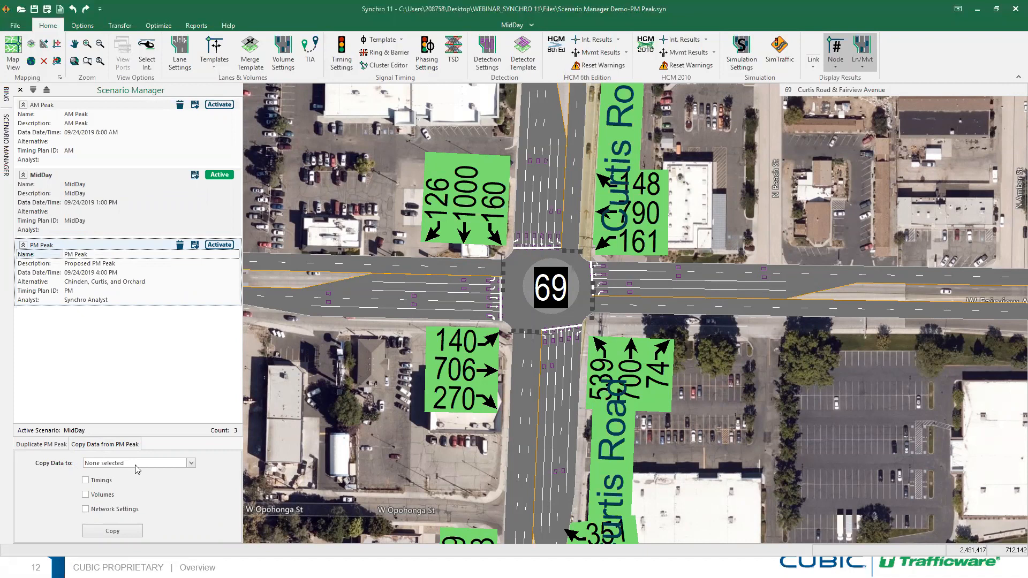
click(190, 463)
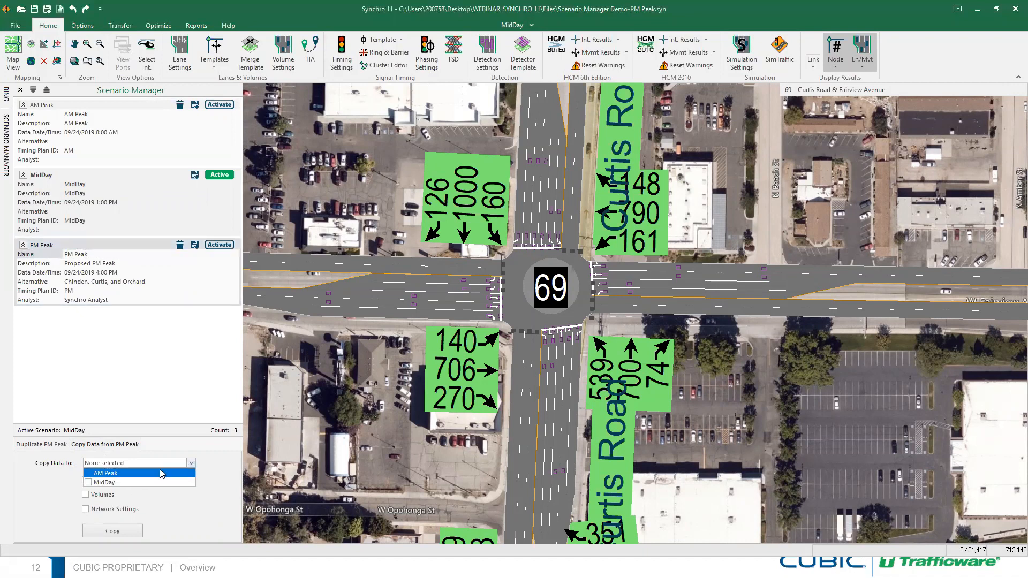
click(135, 482)
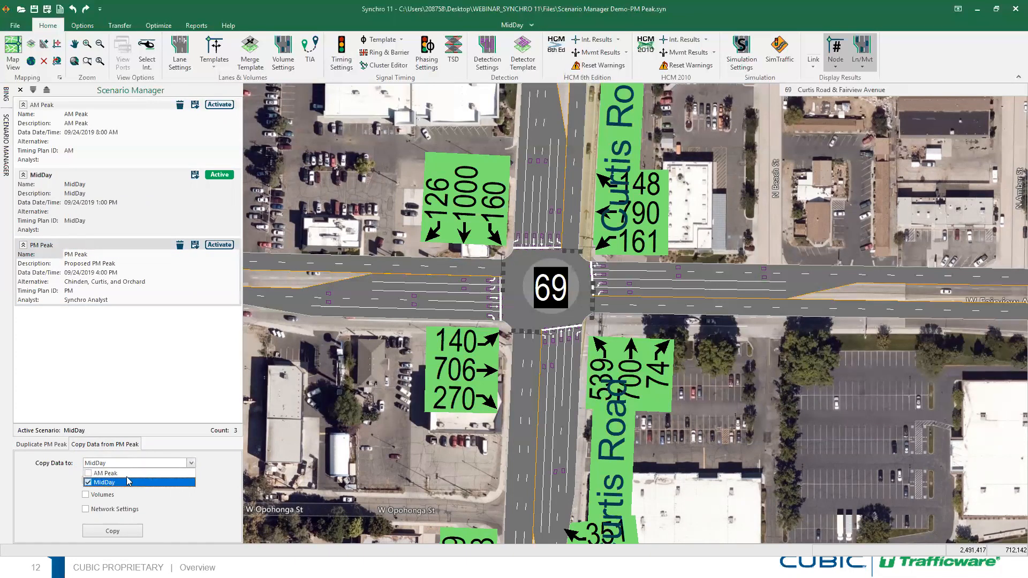
click(88, 474)
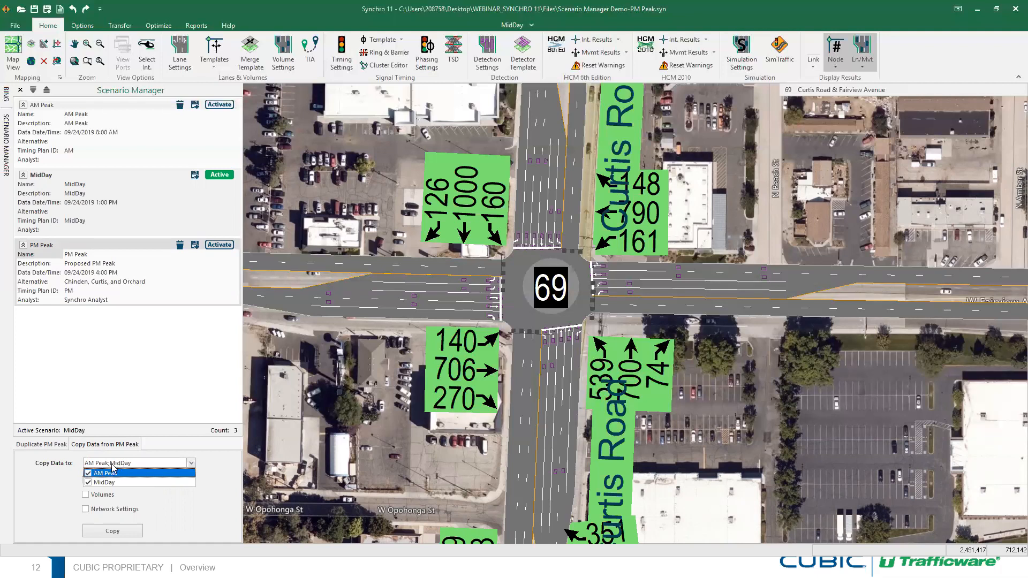
click(88, 474)
click(62, 479)
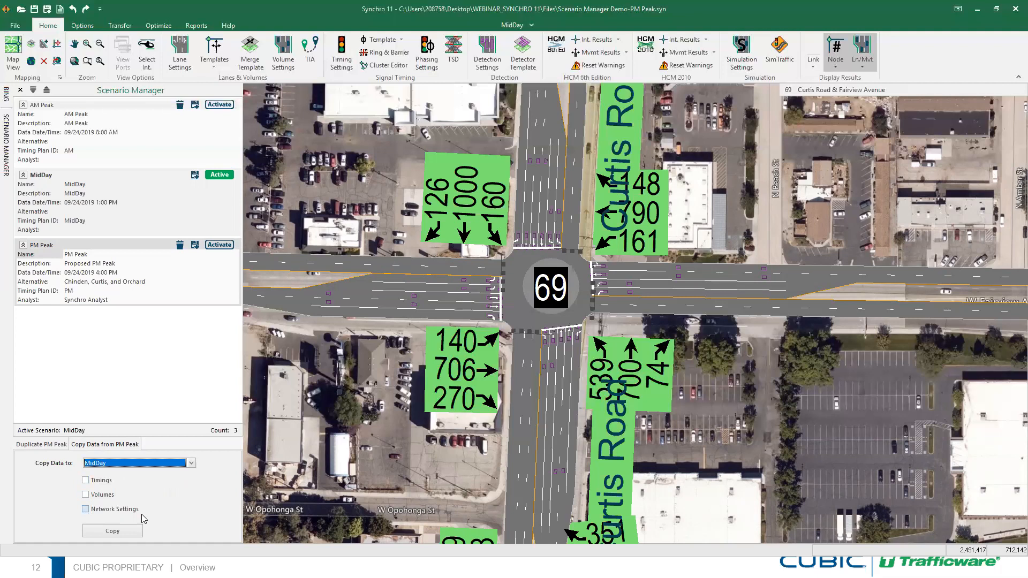
click(86, 499)
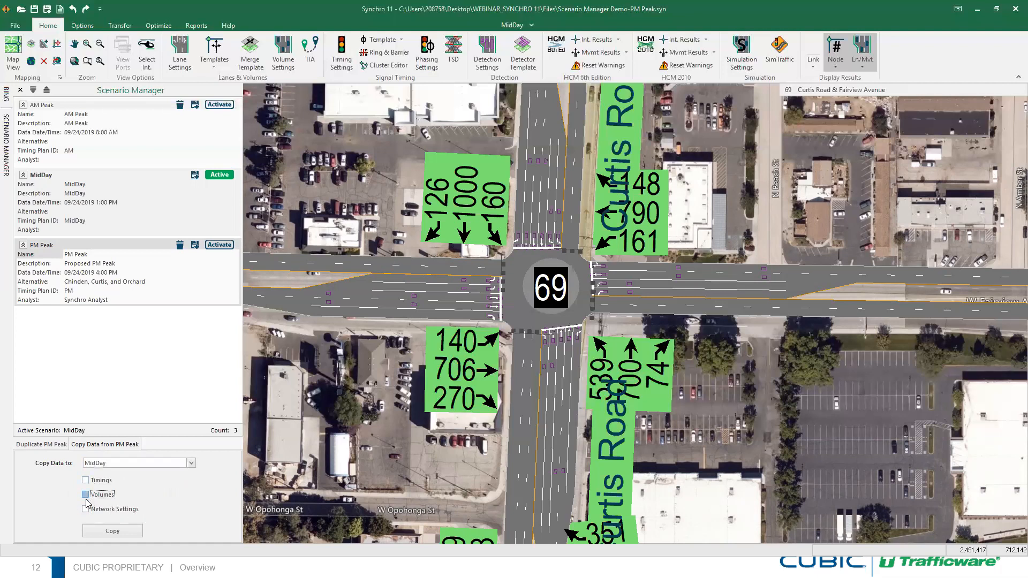
click(126, 533)
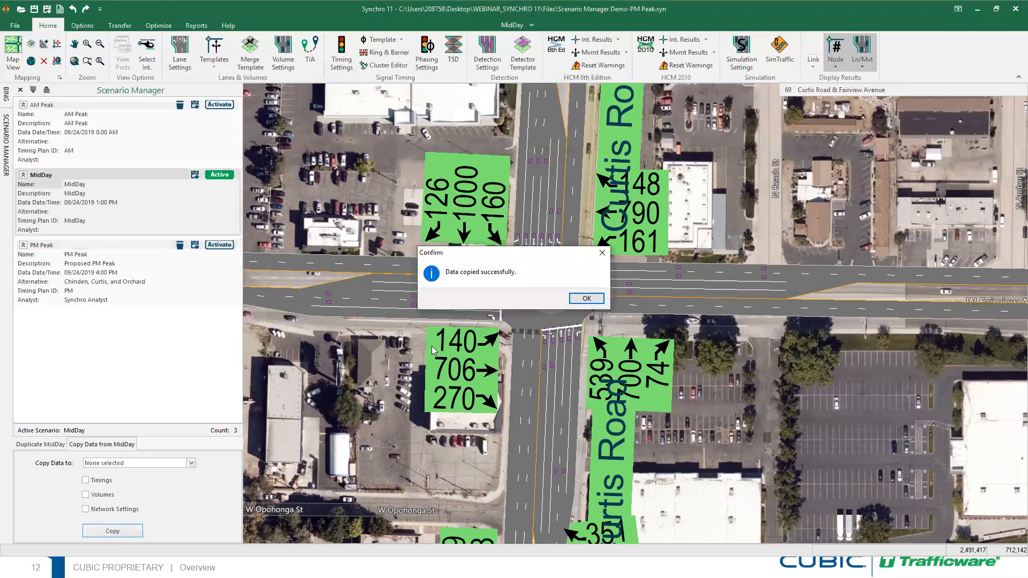
click(586, 299)
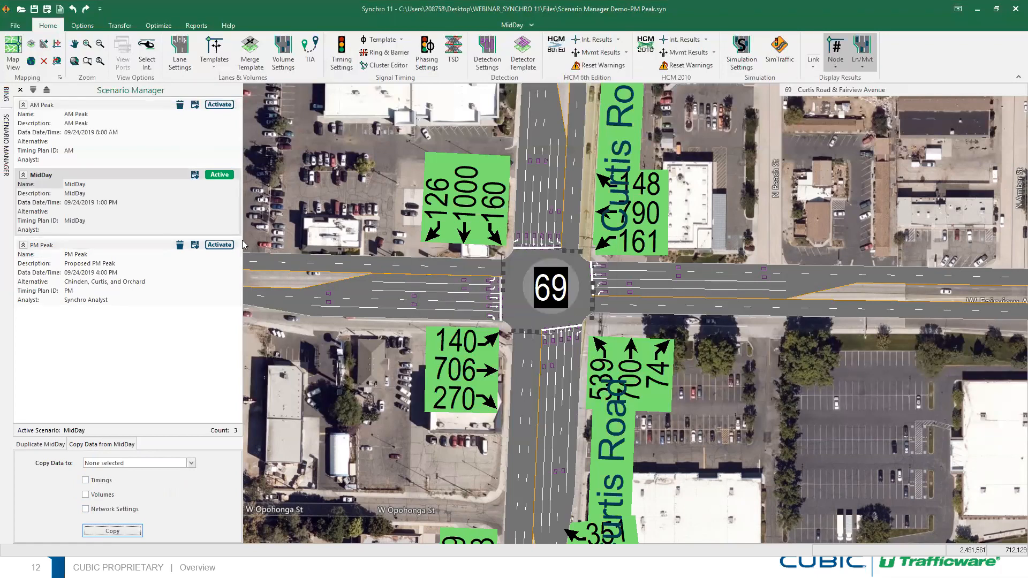
Compare node 69 volumes between PM Peak and MidDay, then bring up the File page
click(222, 247)
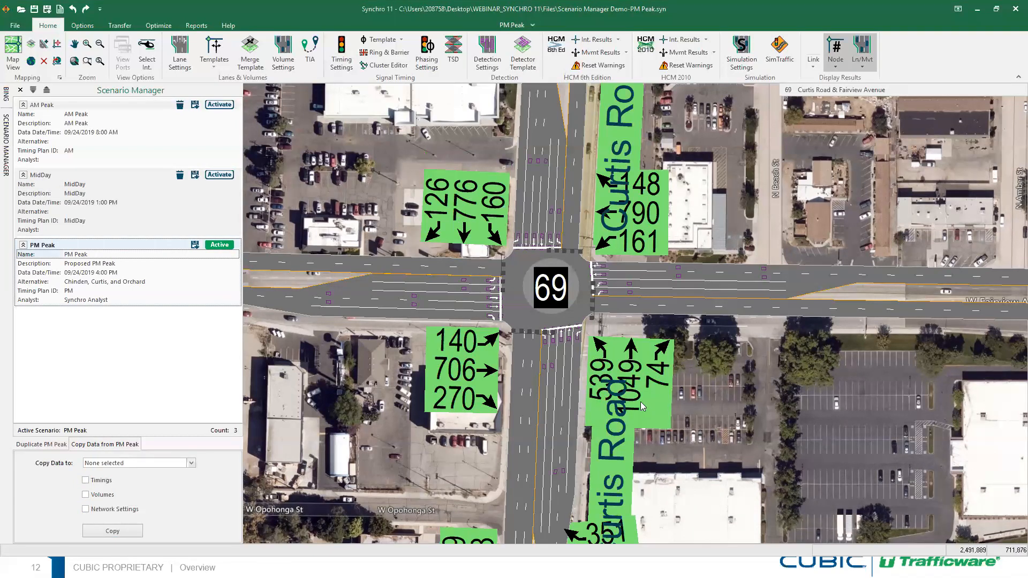
scroll(642, 412, up, 2)
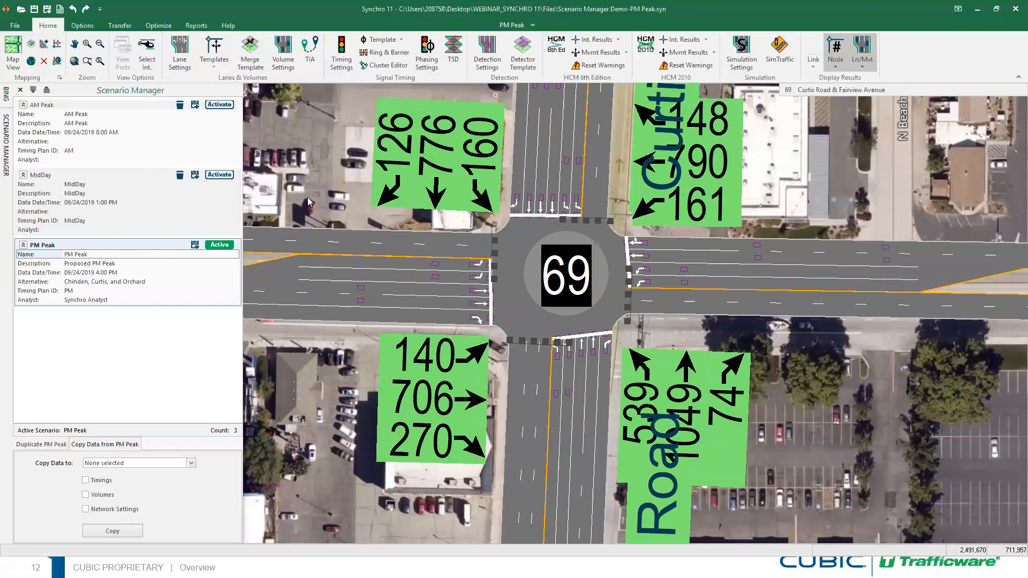
click(224, 178)
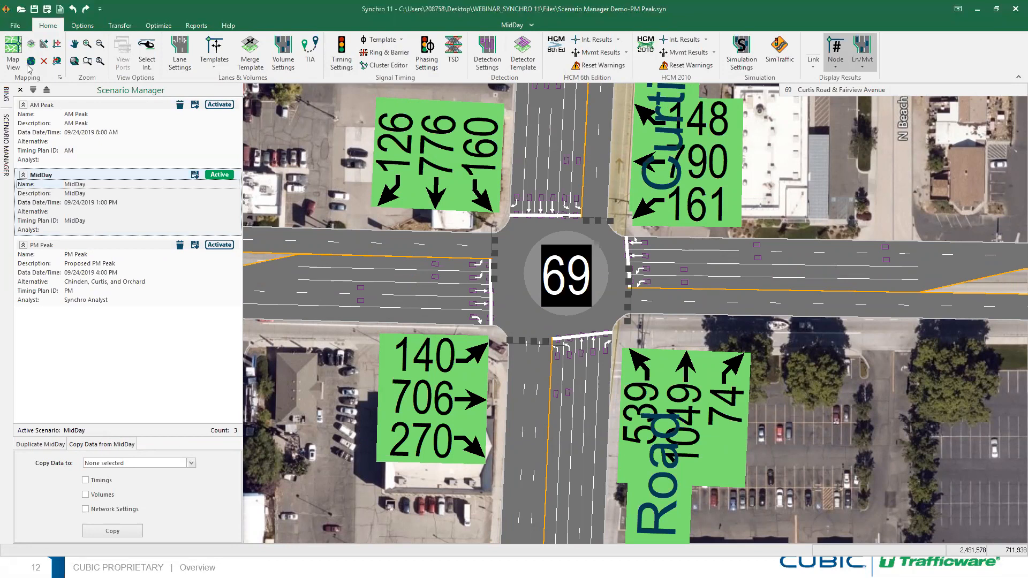
click(15, 25)
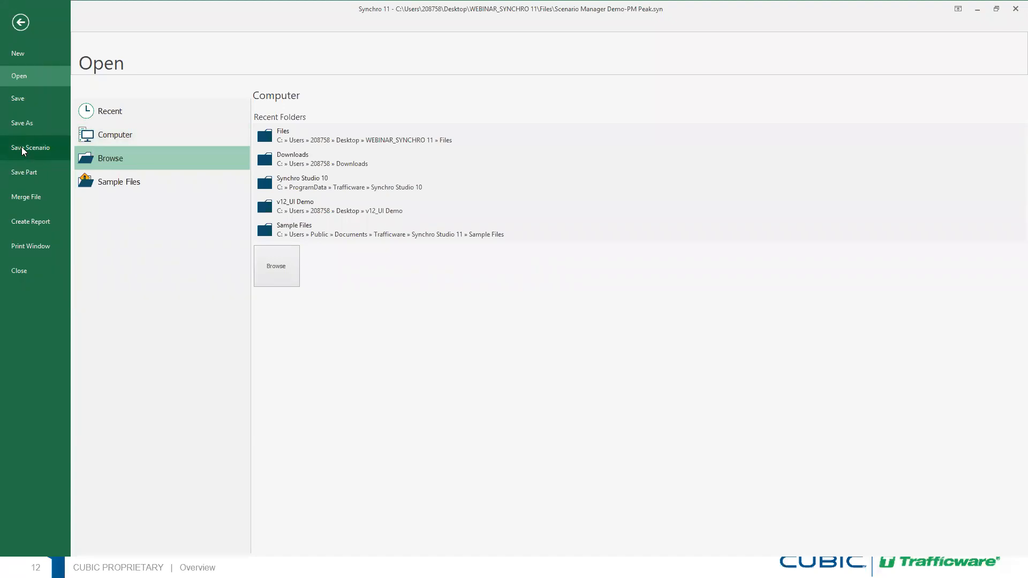
Close the File page and Scenario Manager, minimize Synchro, and advance to the Other Updates slide
click(21, 24)
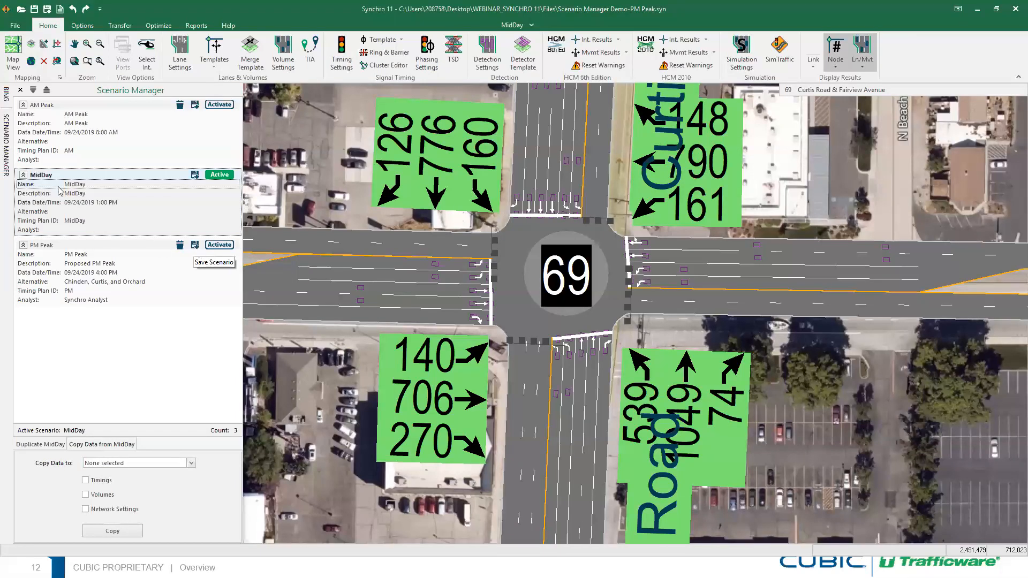
click(19, 90)
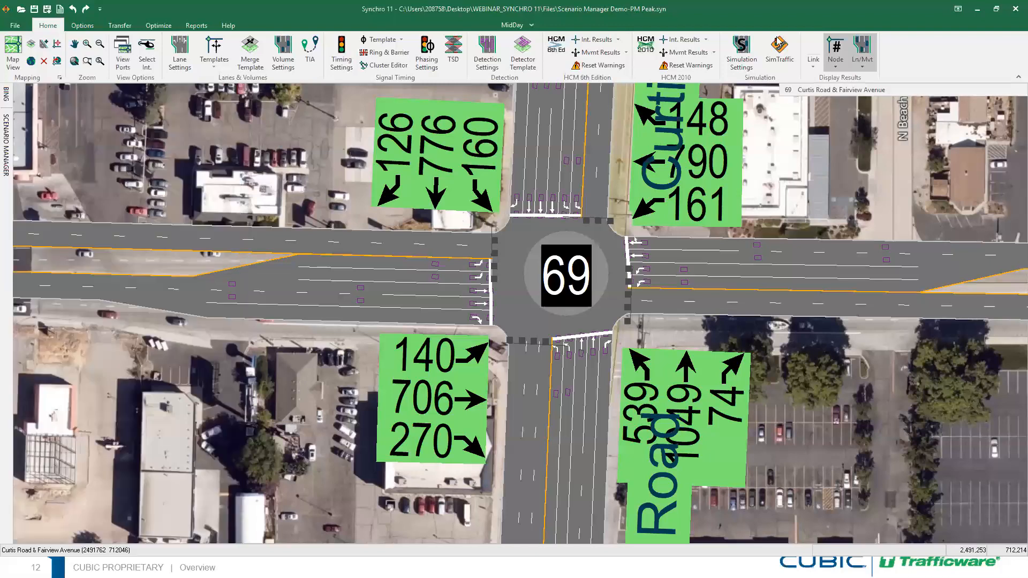
click(977, 9)
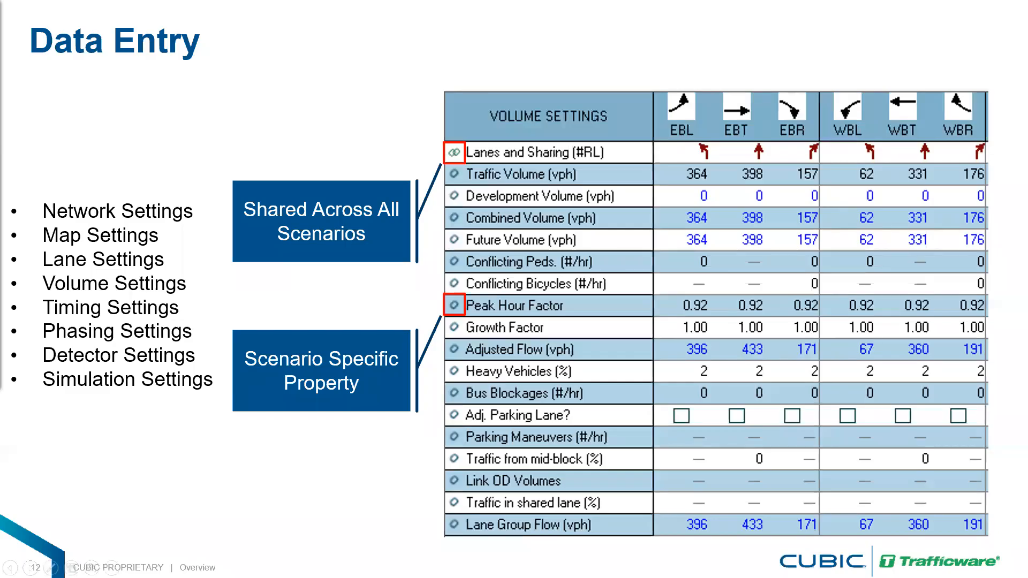
key(Right)
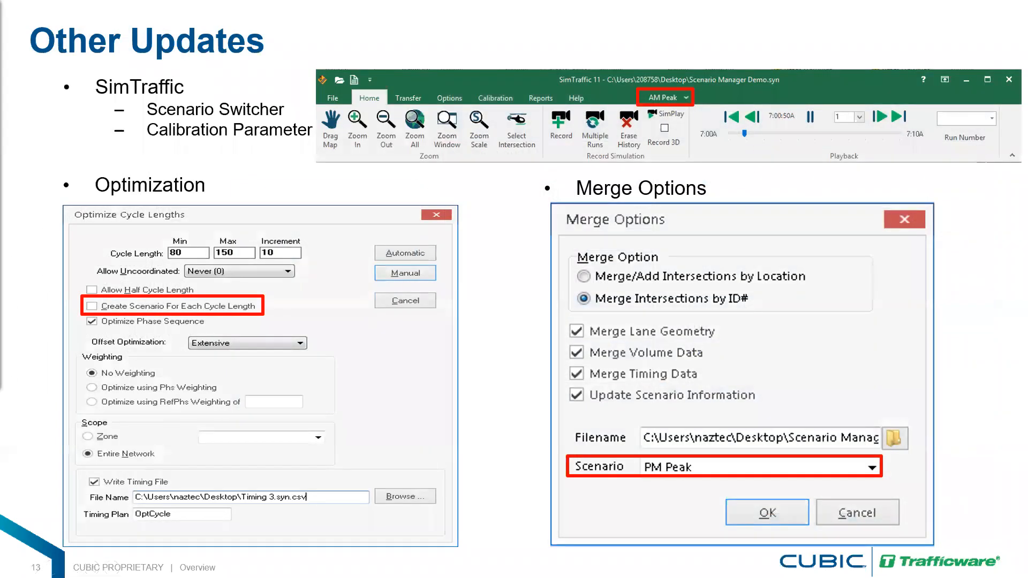
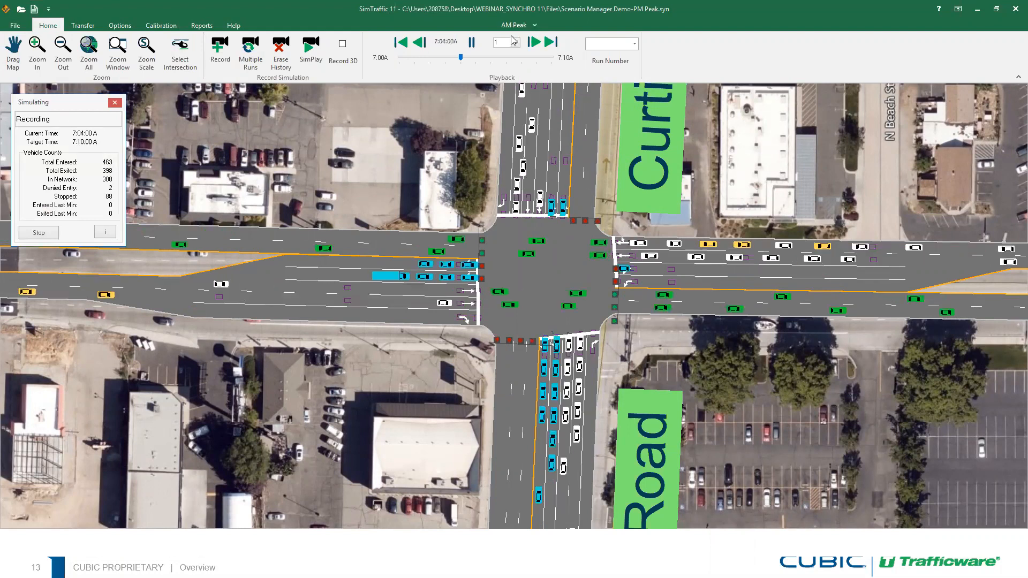
Keep AM Peak as the simulated scenario, check the Calibration tab, then exit SimTraffic
click(534, 25)
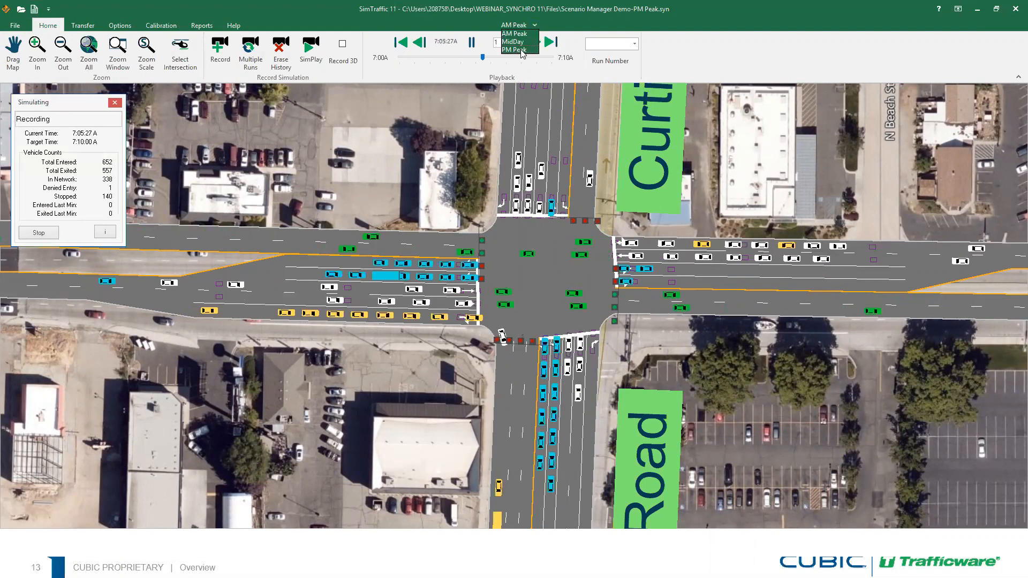
click(375, 163)
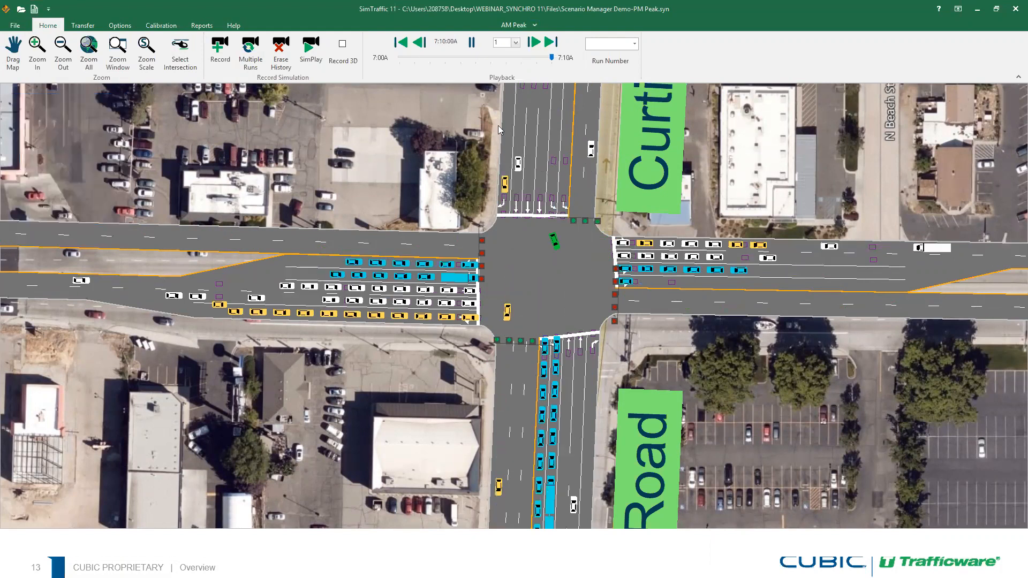
click(162, 25)
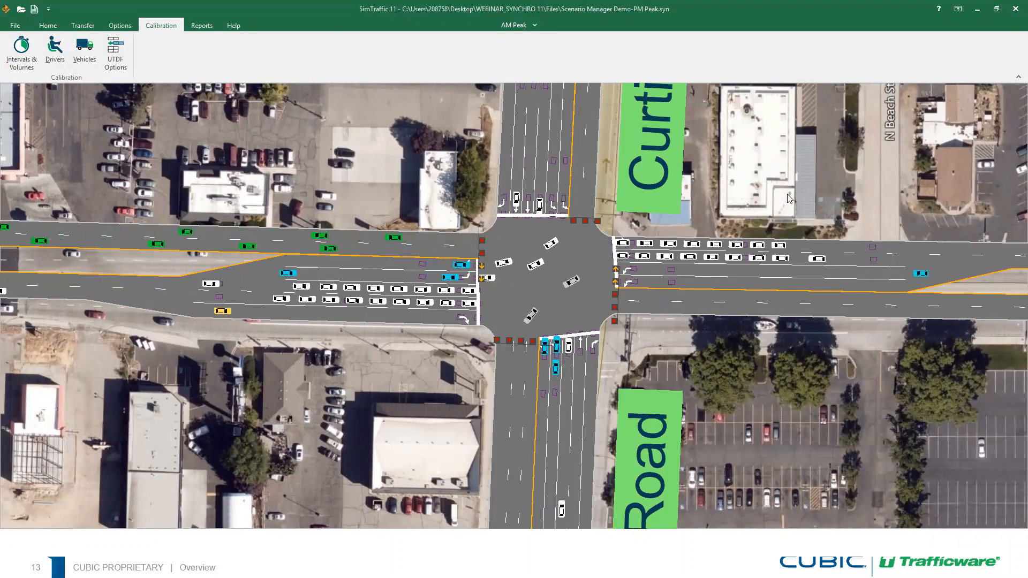
click(1012, 8)
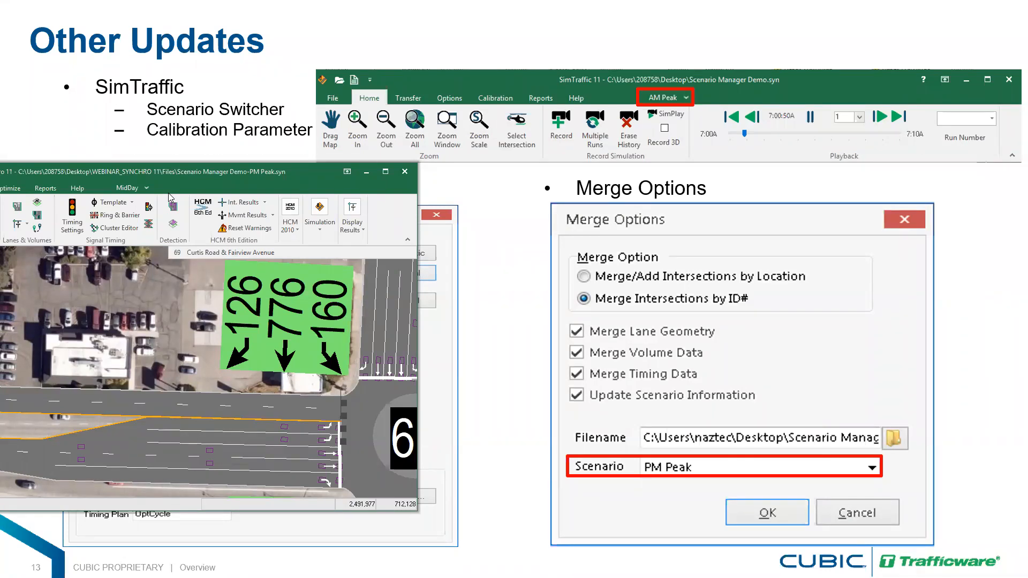
Drag Synchro aside to reveal the Other Updates slide, then bring it back maximized
drag(168, 197, 0, 197)
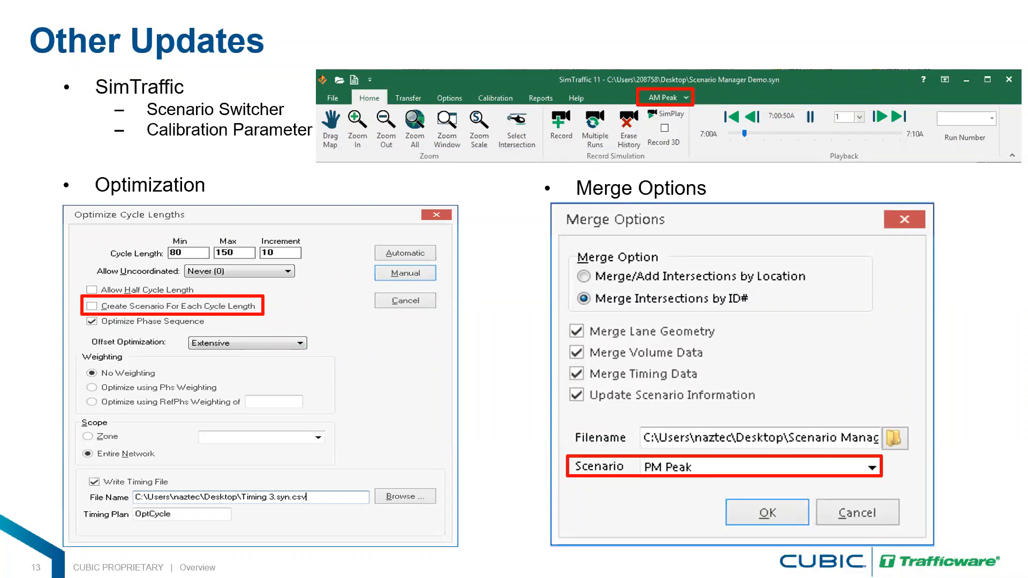
key(alt+Tab)
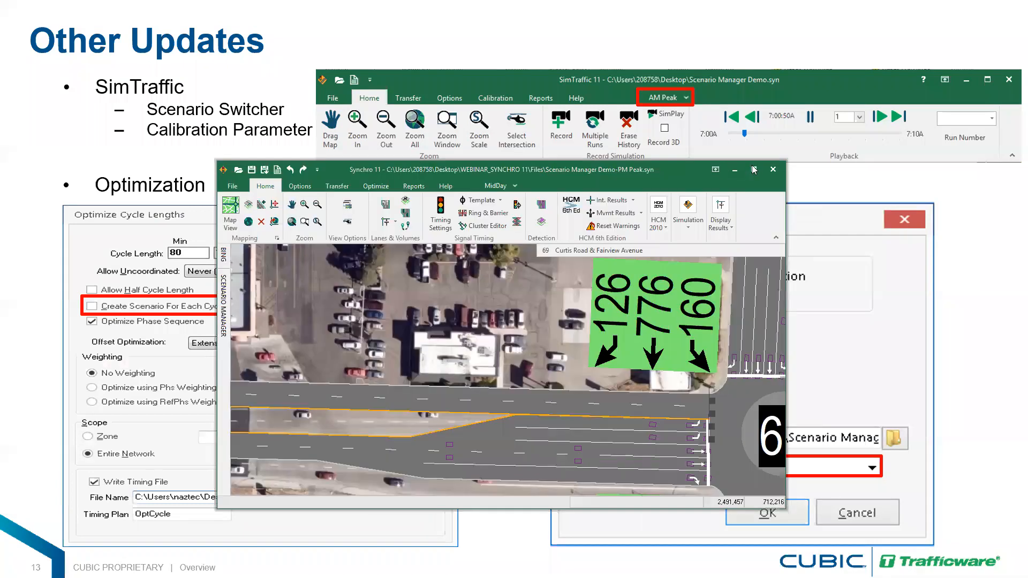
click(755, 167)
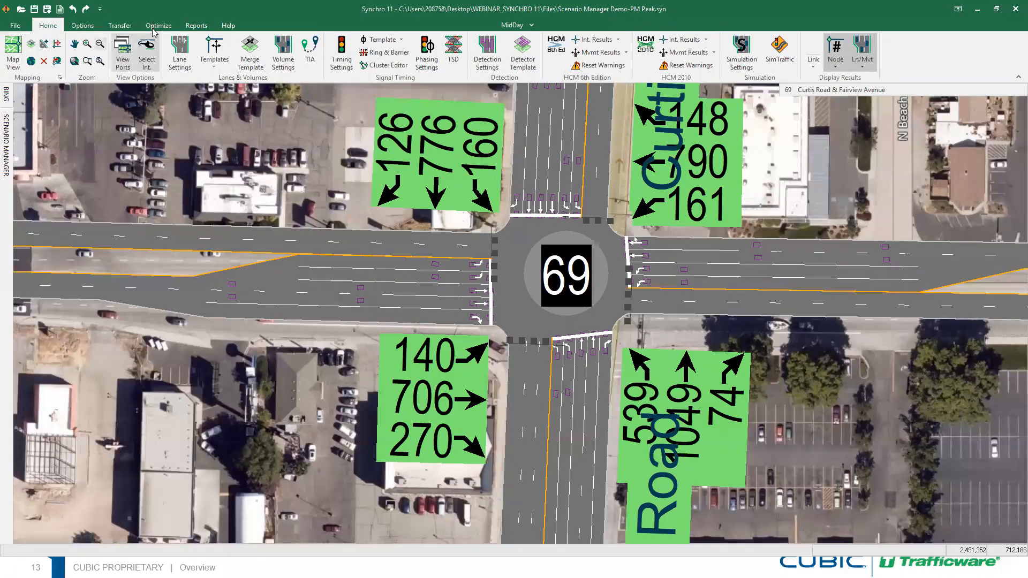
Set Network Cycle Length optimization to 130–150 in steps of 10, creating a scenario per cycle
click(154, 26)
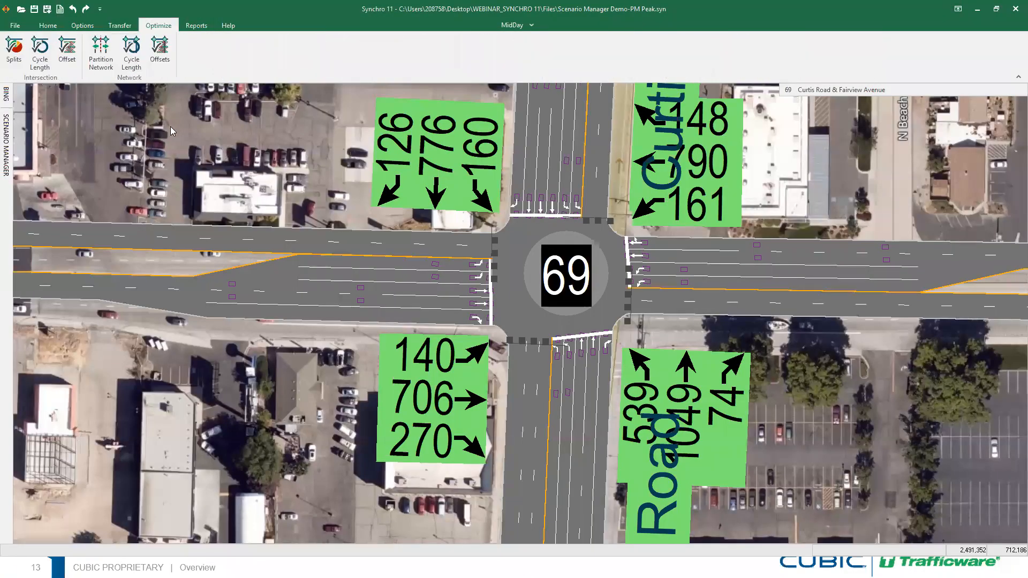
click(131, 59)
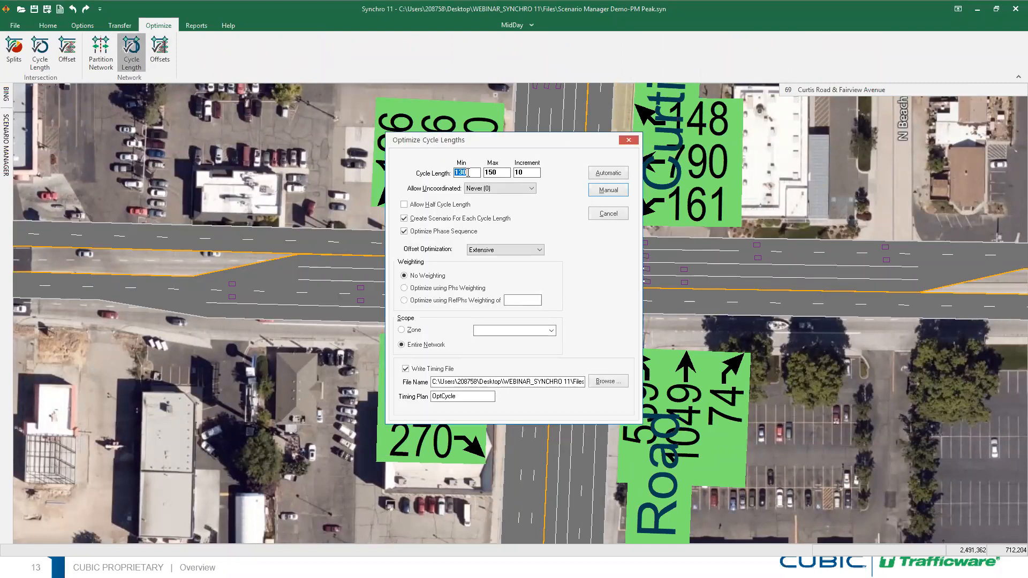
click(465, 170)
key(Tab)
click(515, 220)
click(404, 218)
Run the automatic cycle length optimization, confirming deletion of the existing timing file
click(611, 192)
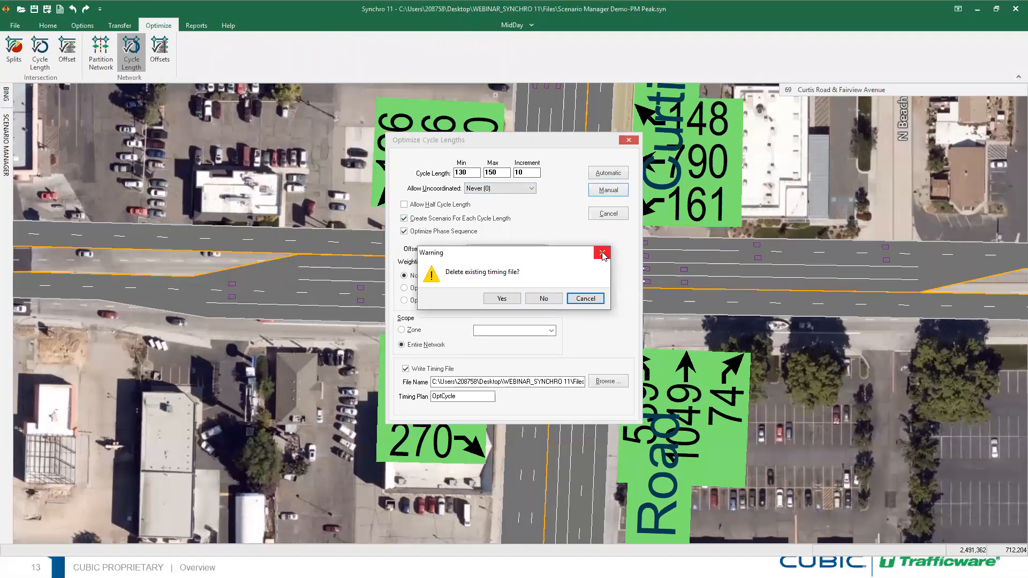
click(594, 300)
click(597, 174)
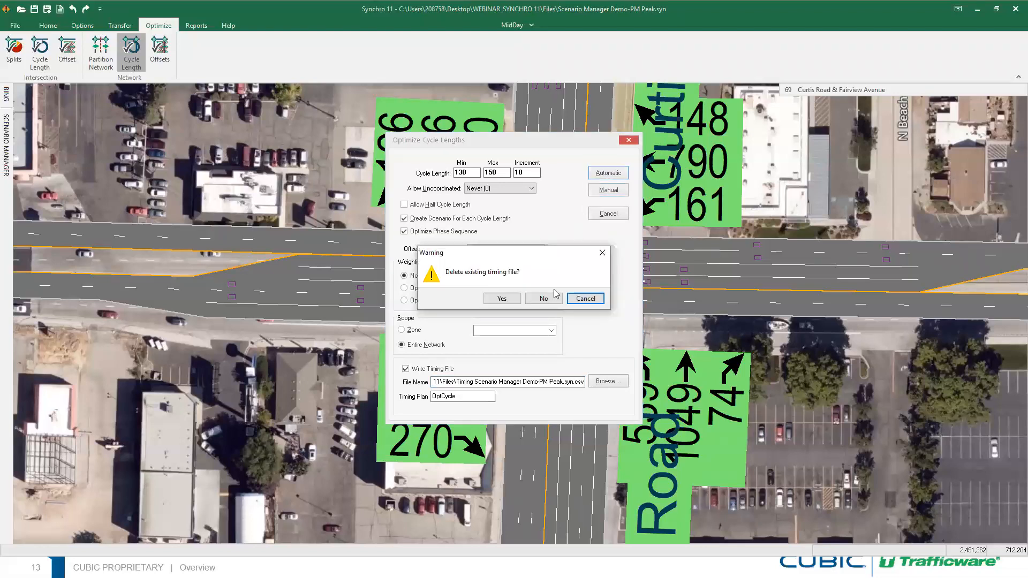
click(501, 299)
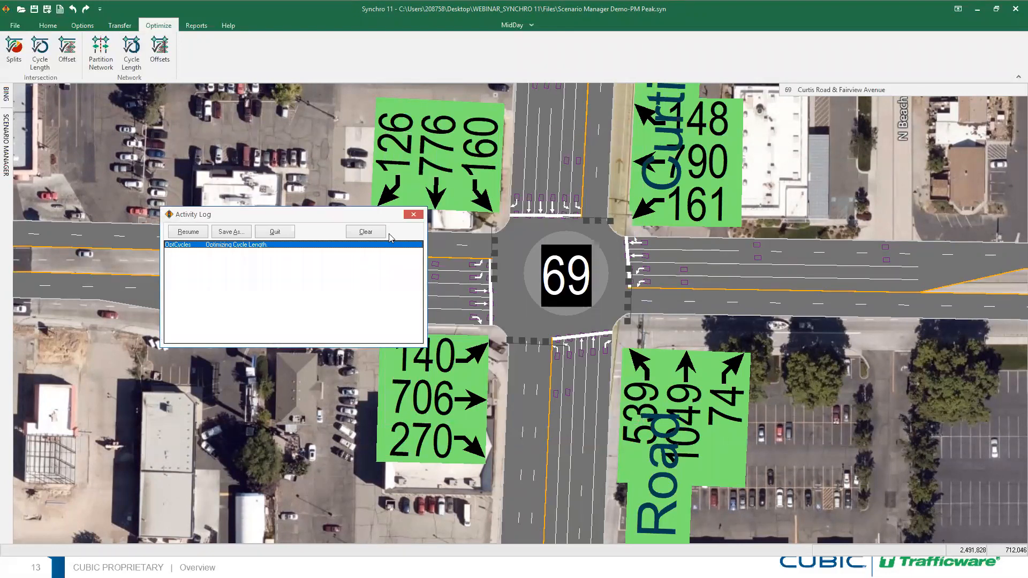
click(413, 215)
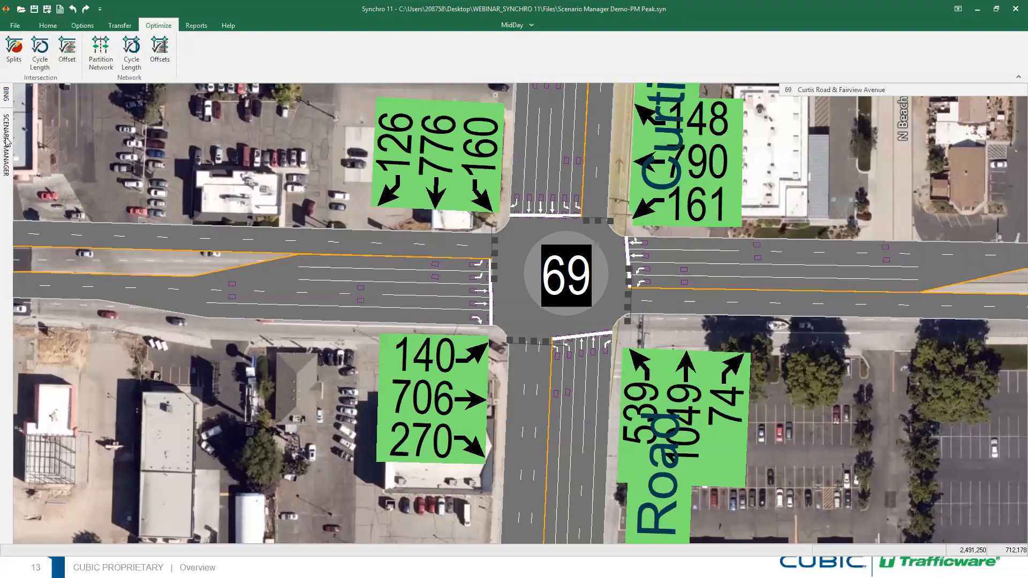
click(7, 138)
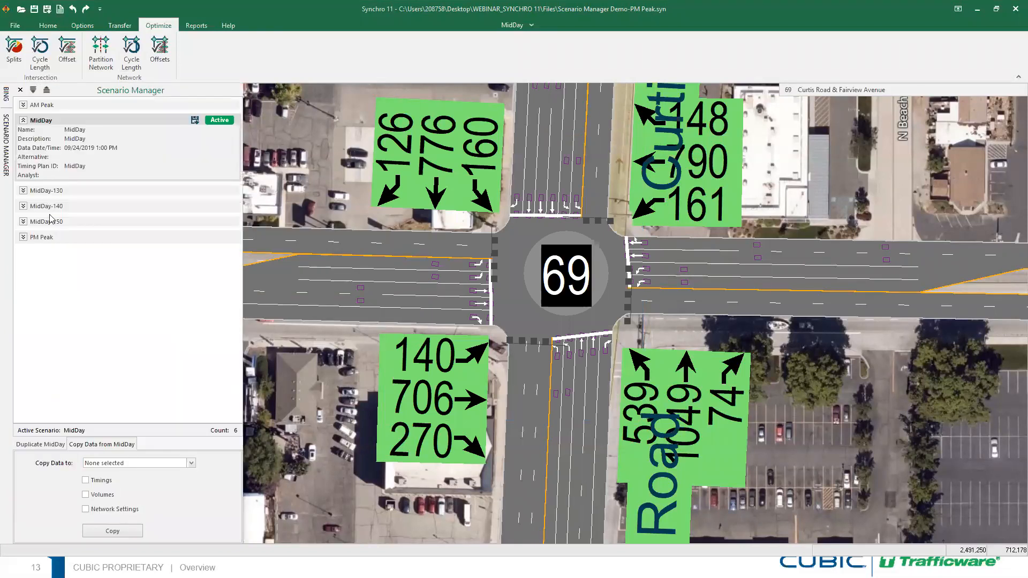
click(23, 191)
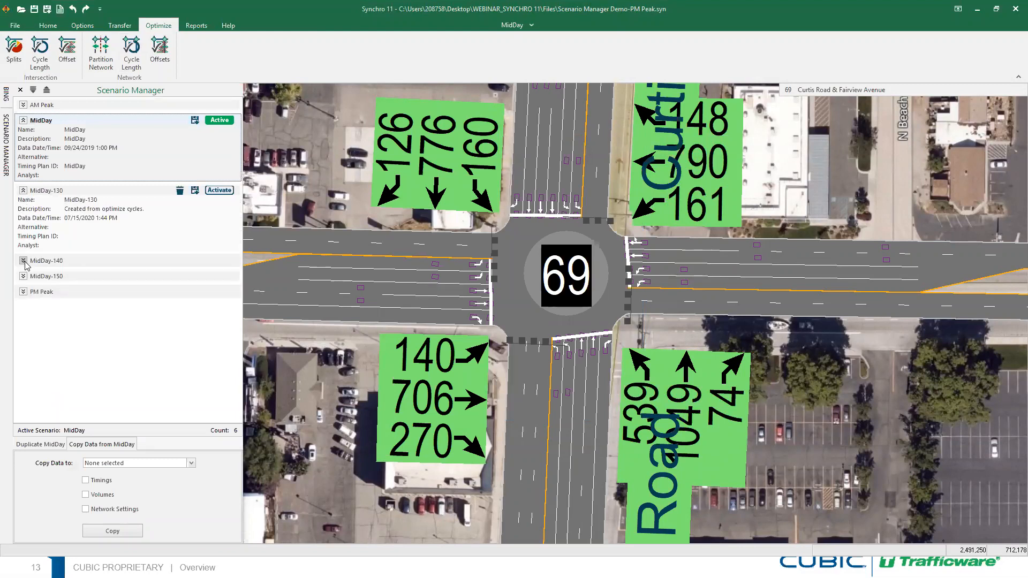
click(23, 261)
click(23, 330)
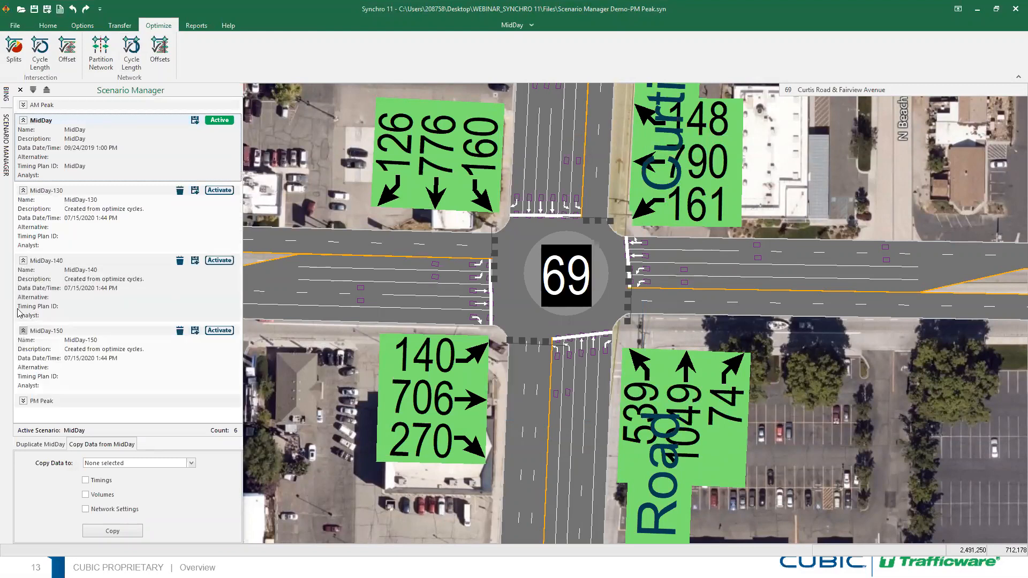
click(131, 53)
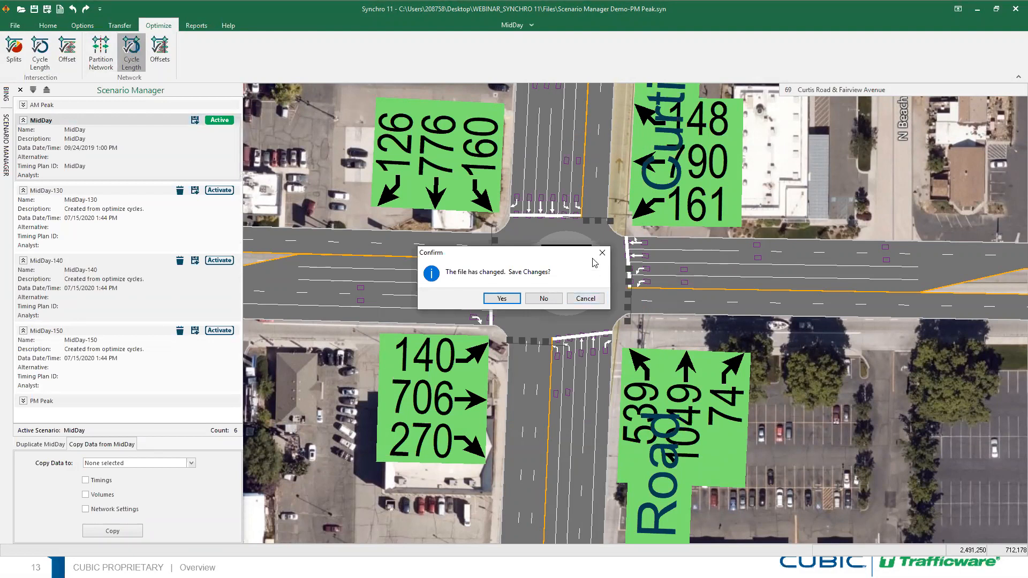
click(586, 299)
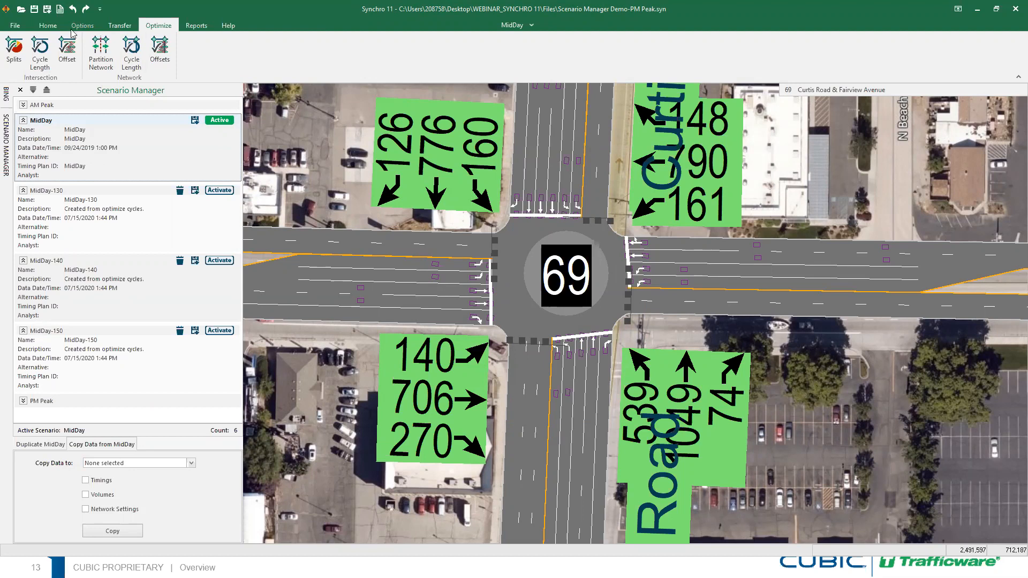
Merge File from Transfer, saving current changes, and pick Scenario Manager Demo.syn to merge
click(48, 27)
click(196, 25)
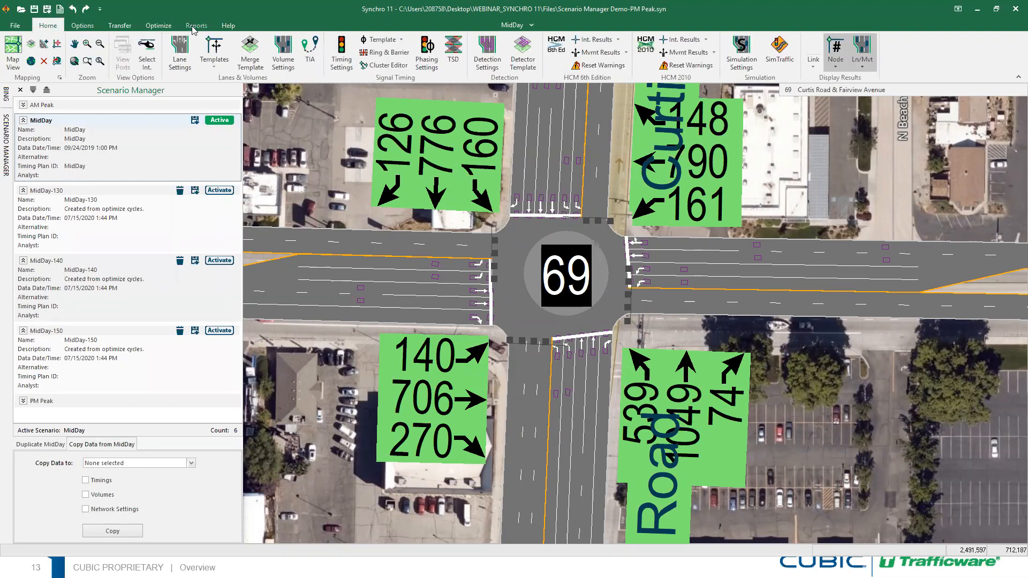
click(81, 26)
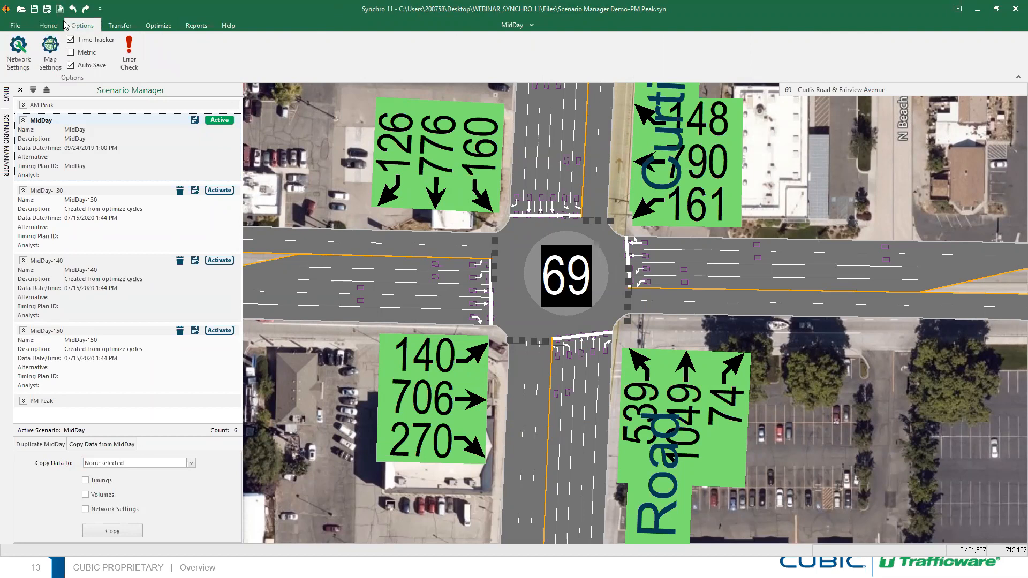
click(118, 27)
click(275, 69)
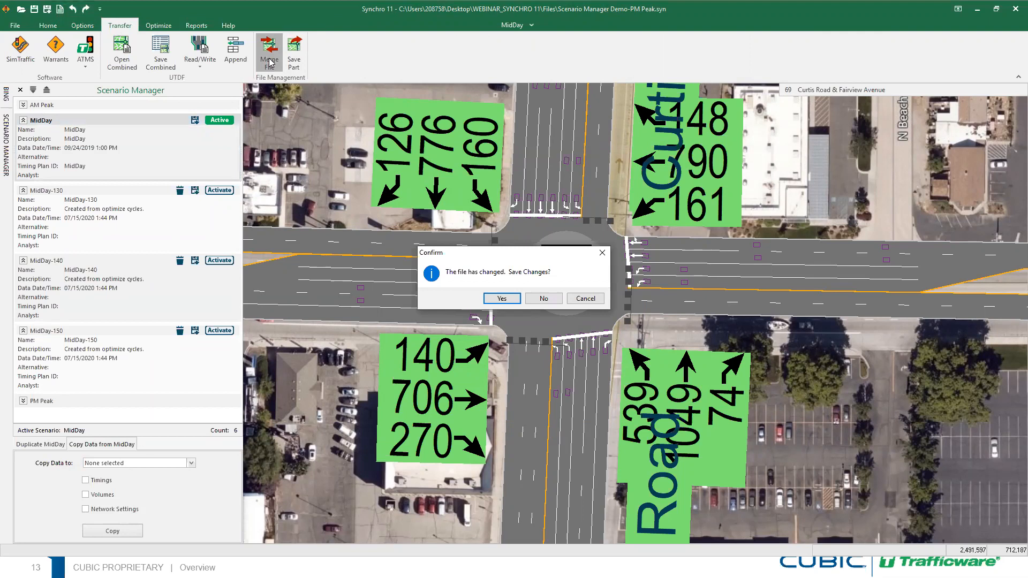
click(503, 299)
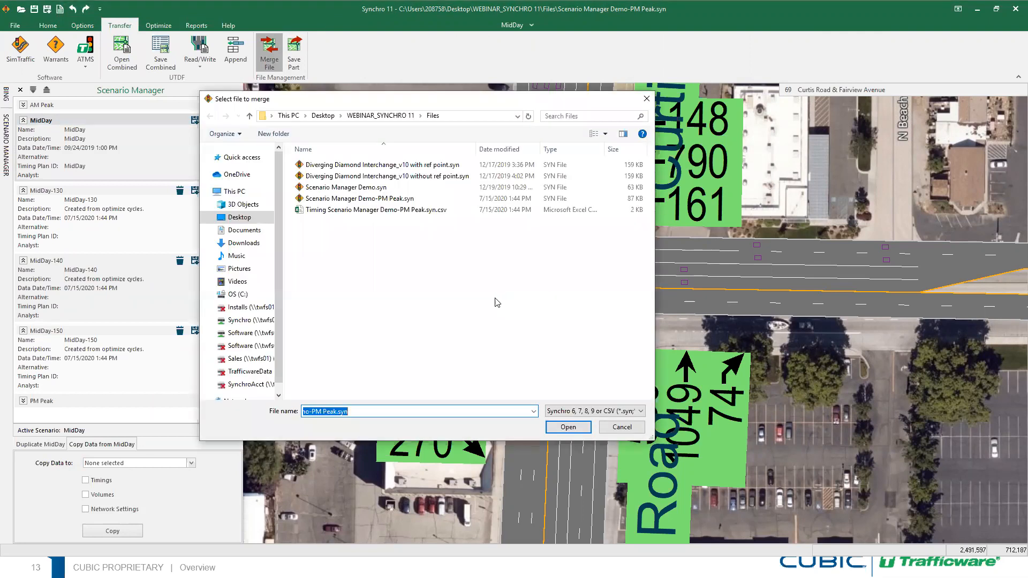
click(373, 187)
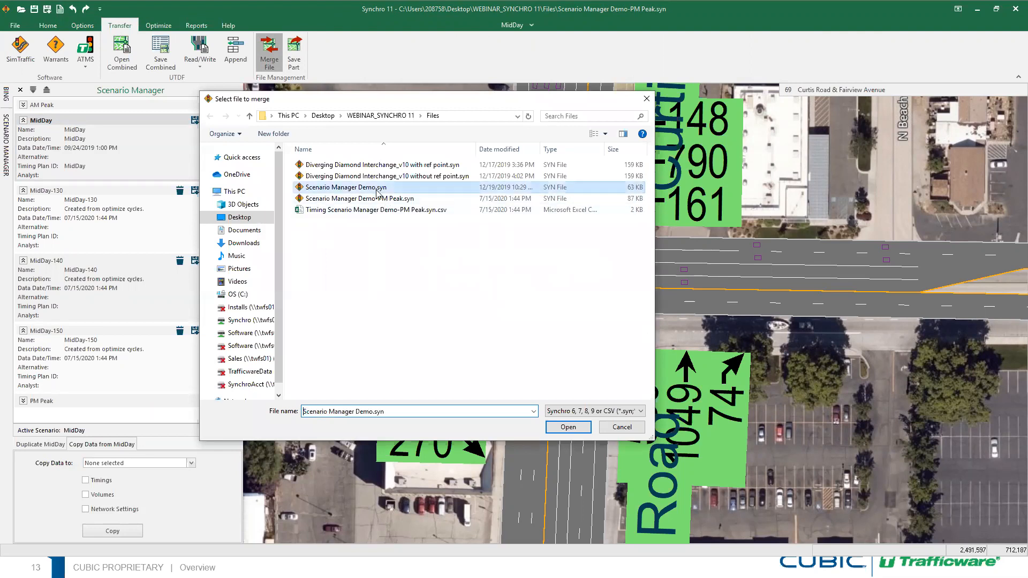
click(568, 429)
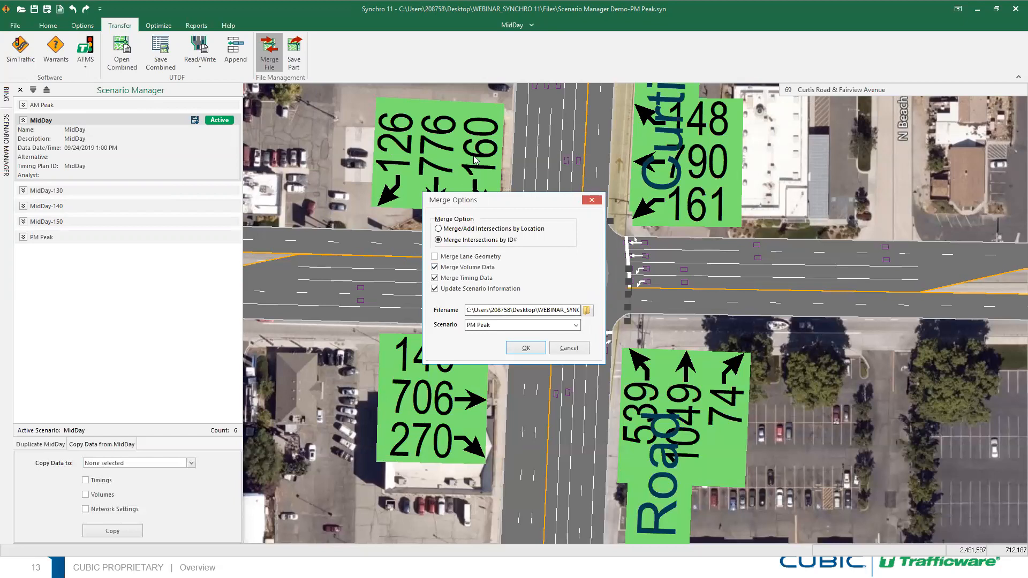
Choose Off Peak as the scenario to merge from the other file
click(577, 326)
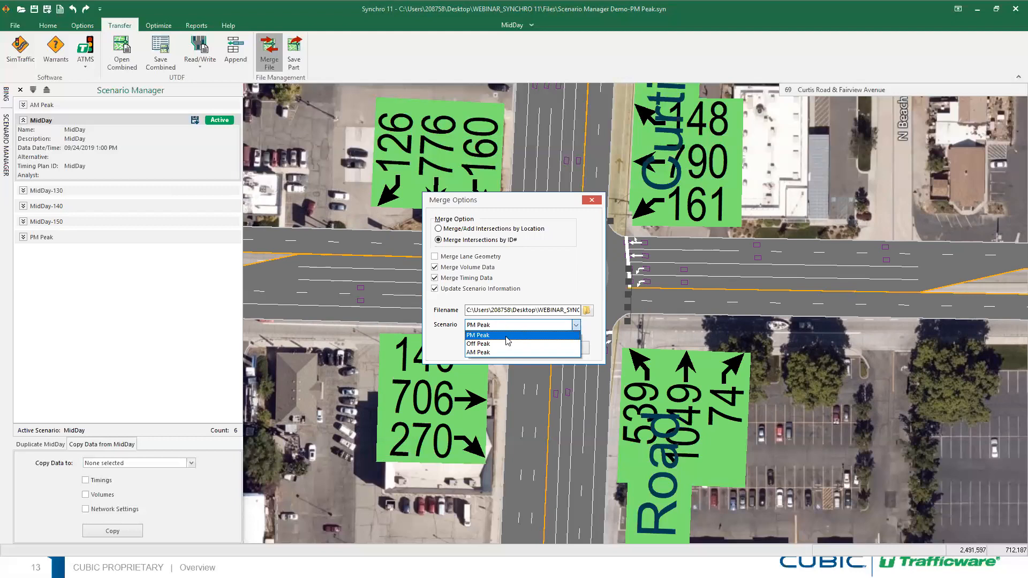
click(575, 327)
click(575, 327)
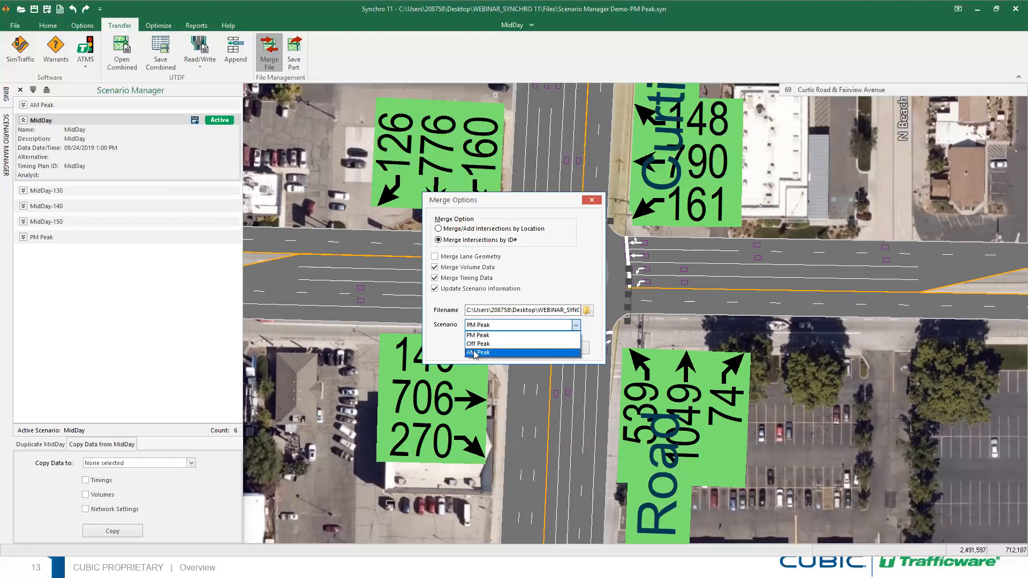
click(577, 328)
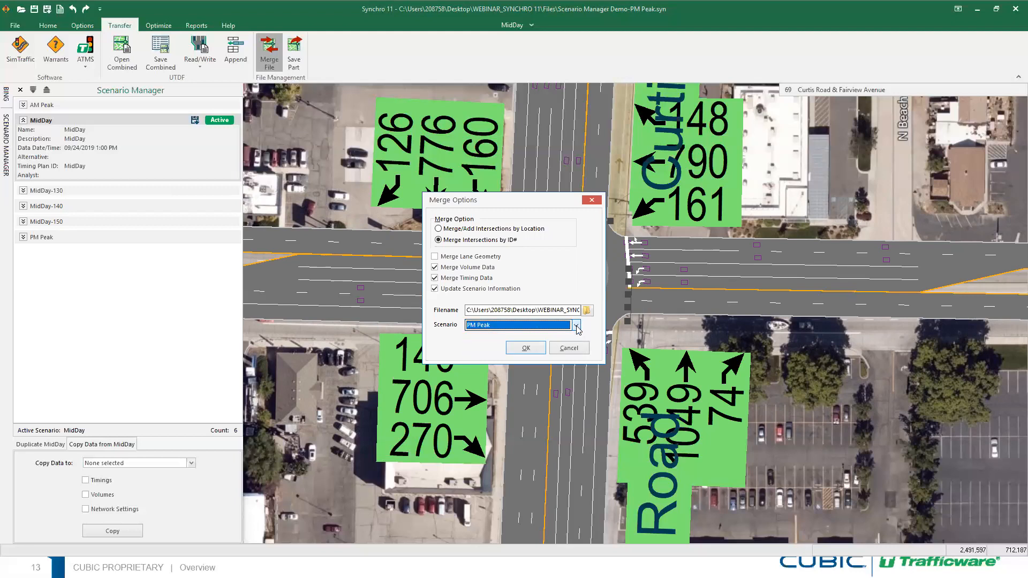
click(577, 327)
click(576, 328)
click(575, 328)
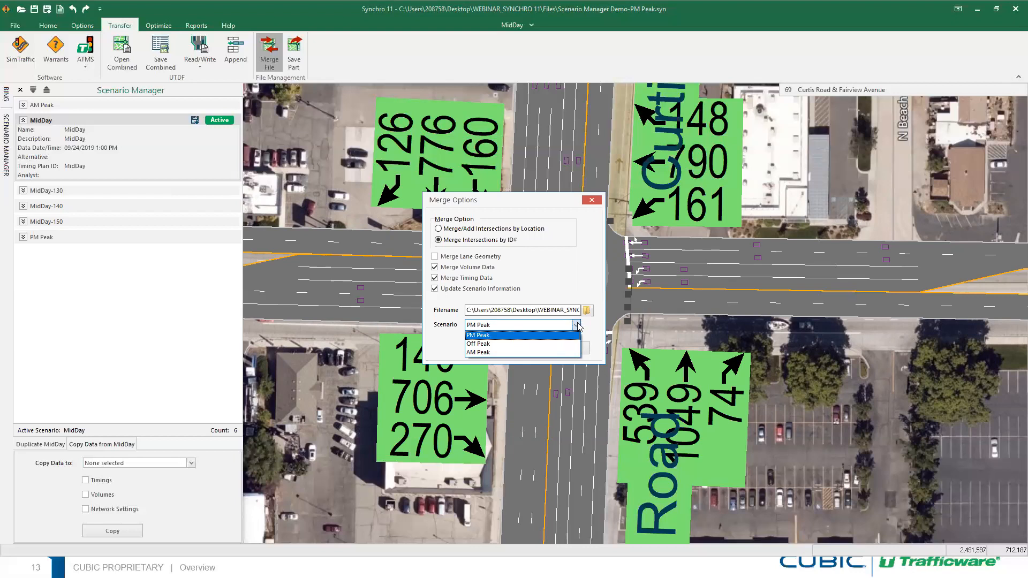
click(577, 325)
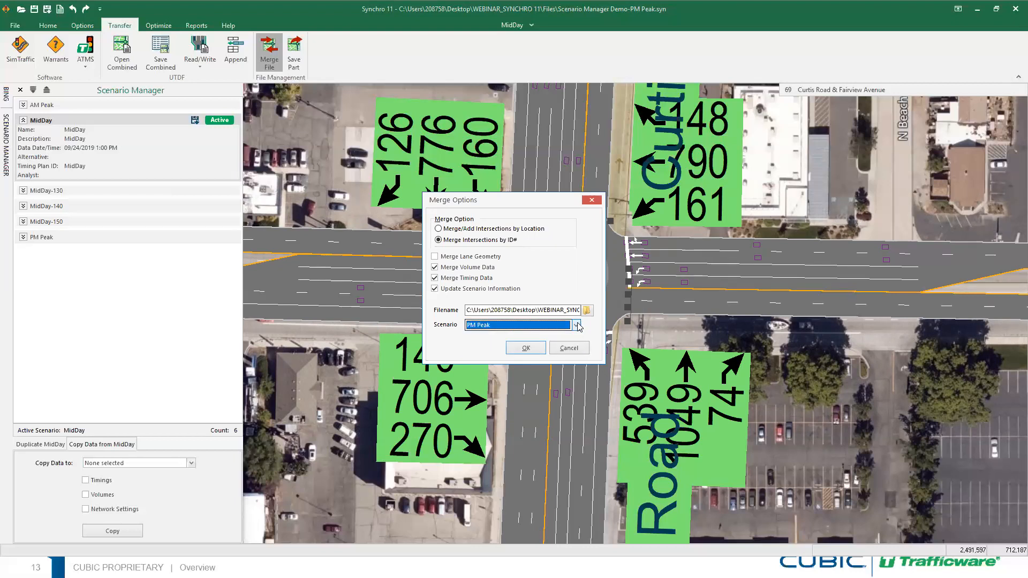
click(577, 325)
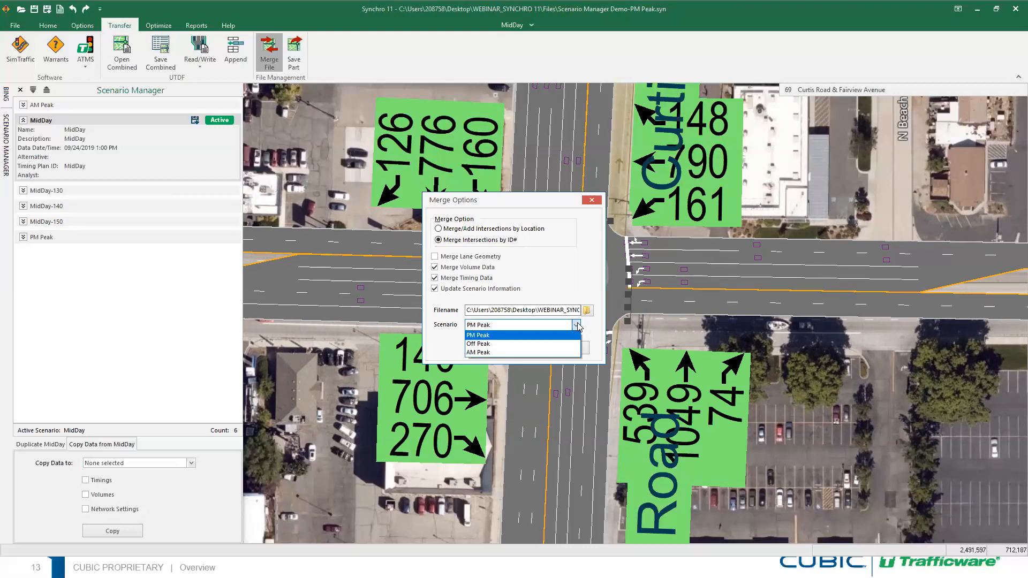
click(523, 344)
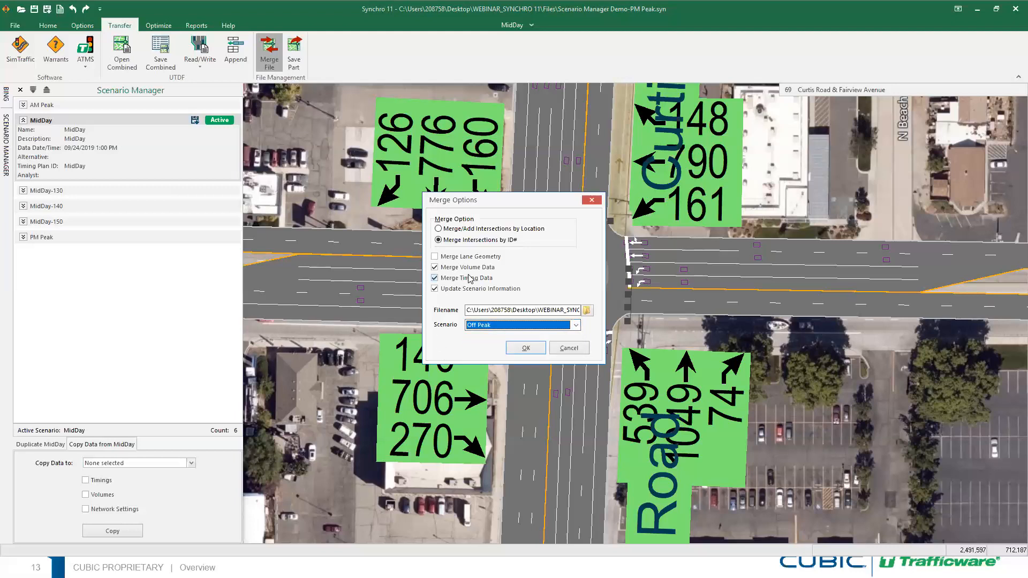
Keep Update Scenario Information checked, run the merge, and check Off Peak in Scenario Manager
click(435, 290)
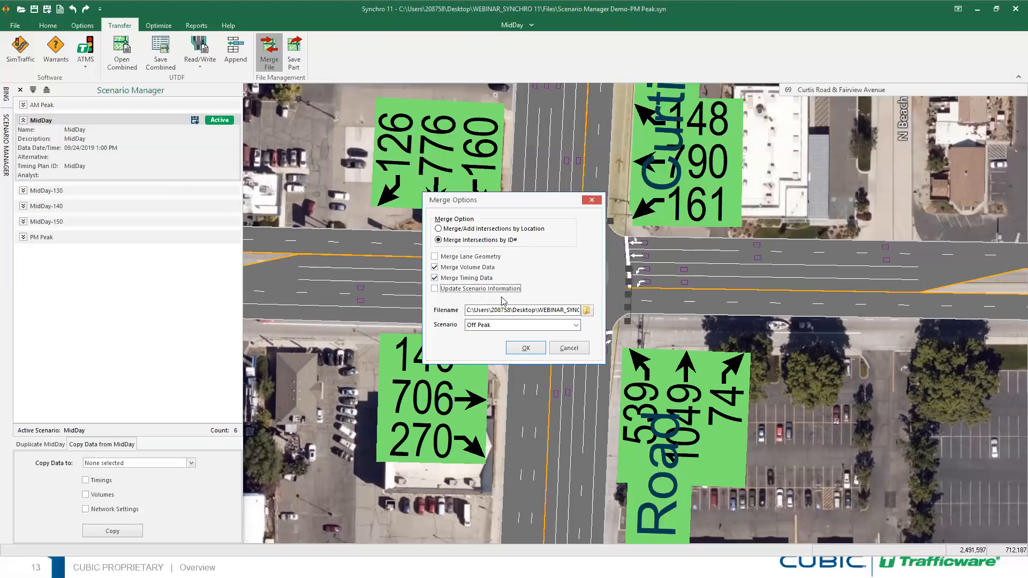
click(435, 289)
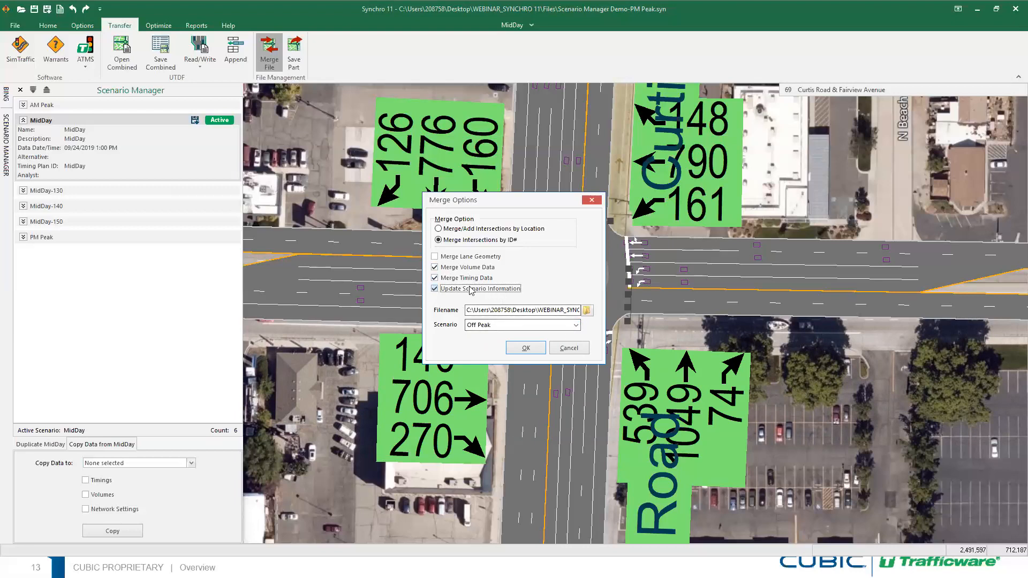
click(525, 348)
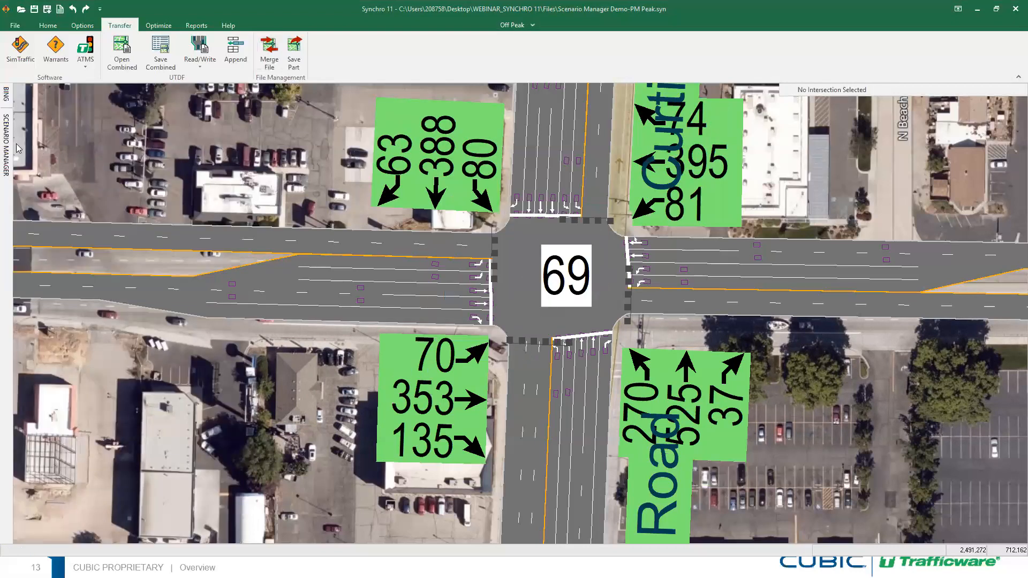
click(7, 139)
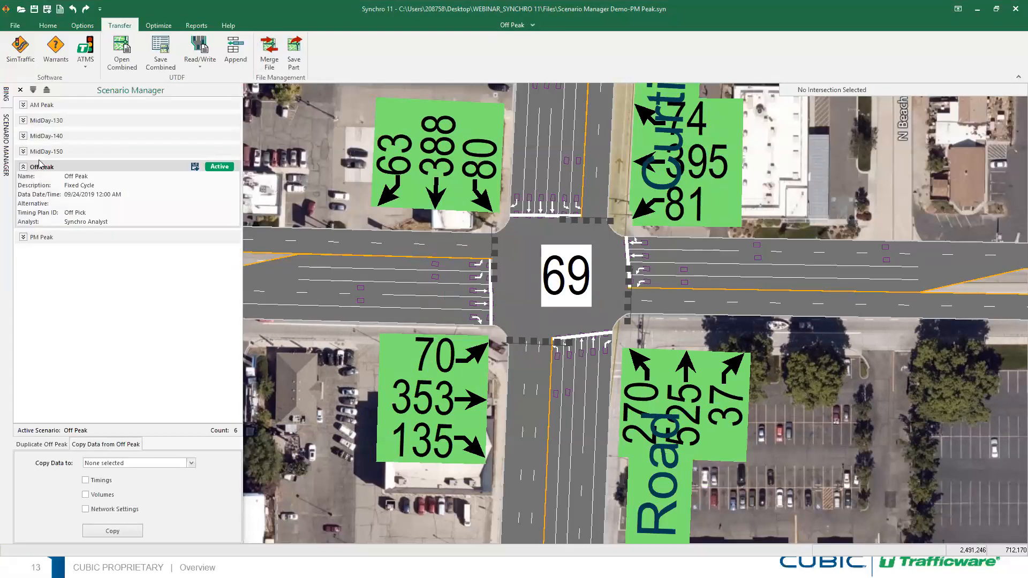